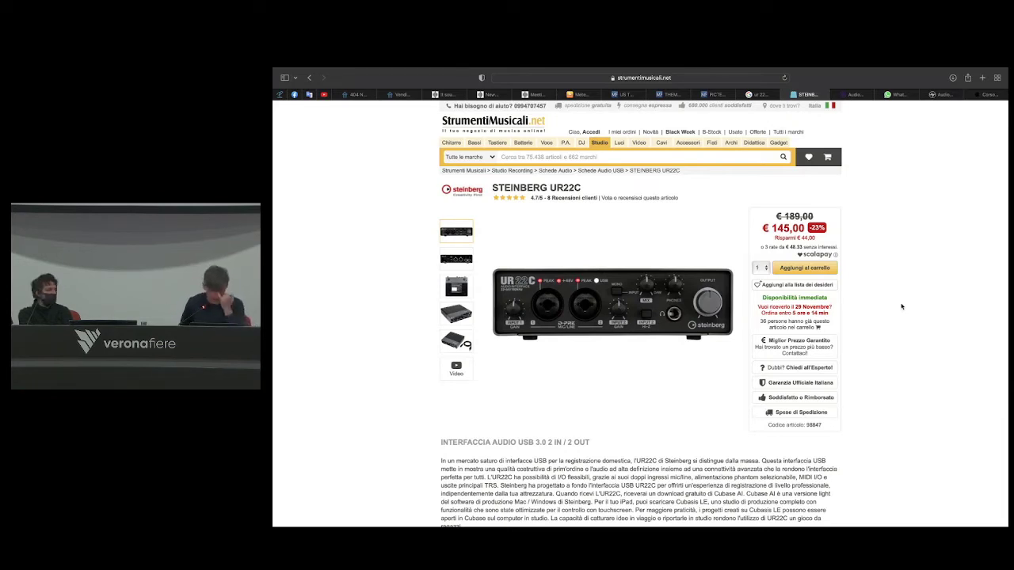
# - Switch to Cubase and create a new empty project
pyautogui.hotkey('ctrl', 'Left')
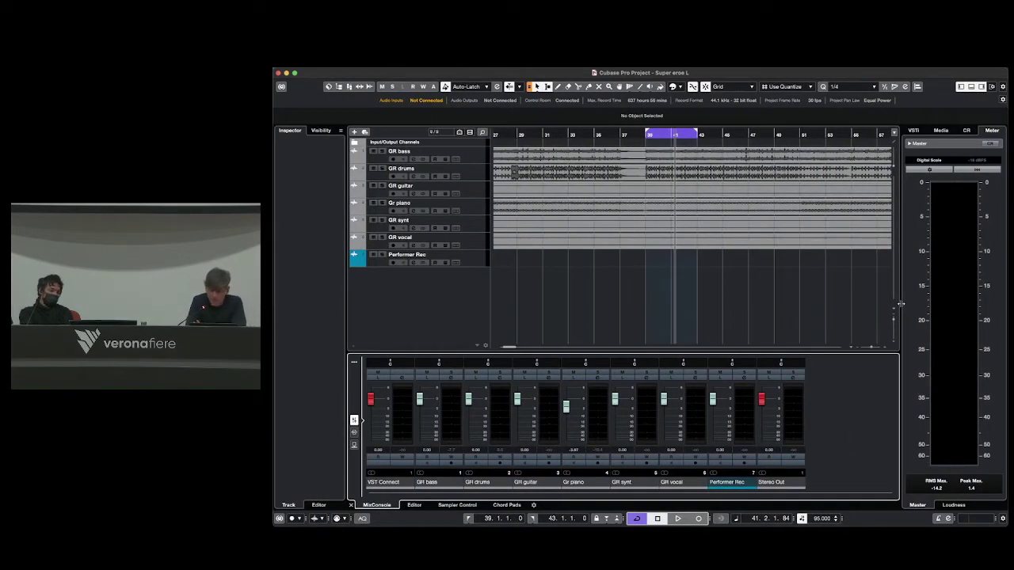
pyautogui.moveTo(574, 70)
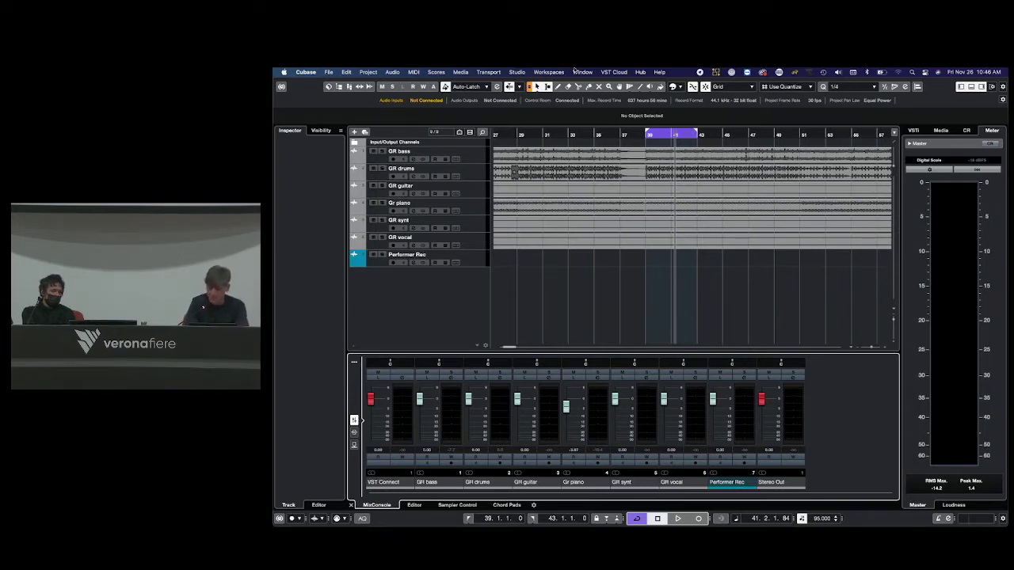
pyautogui.click(313, 72)
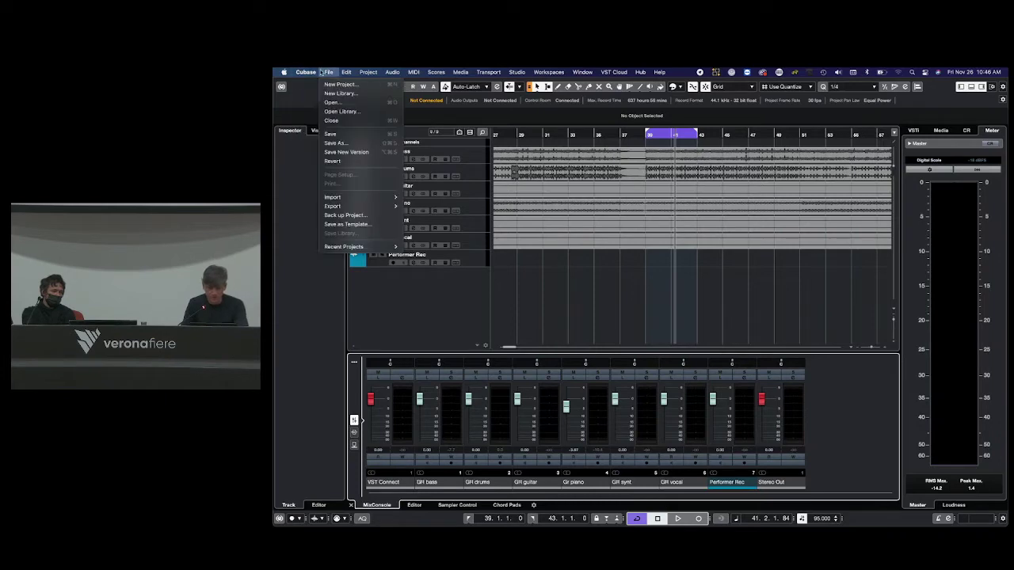
pyautogui.click(326, 85)
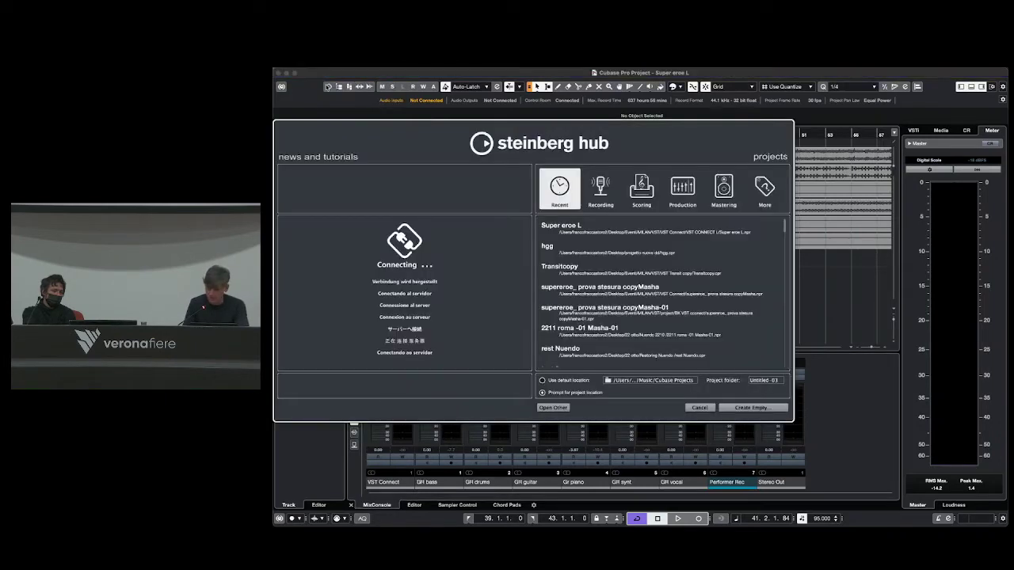
pyautogui.press('Escape')
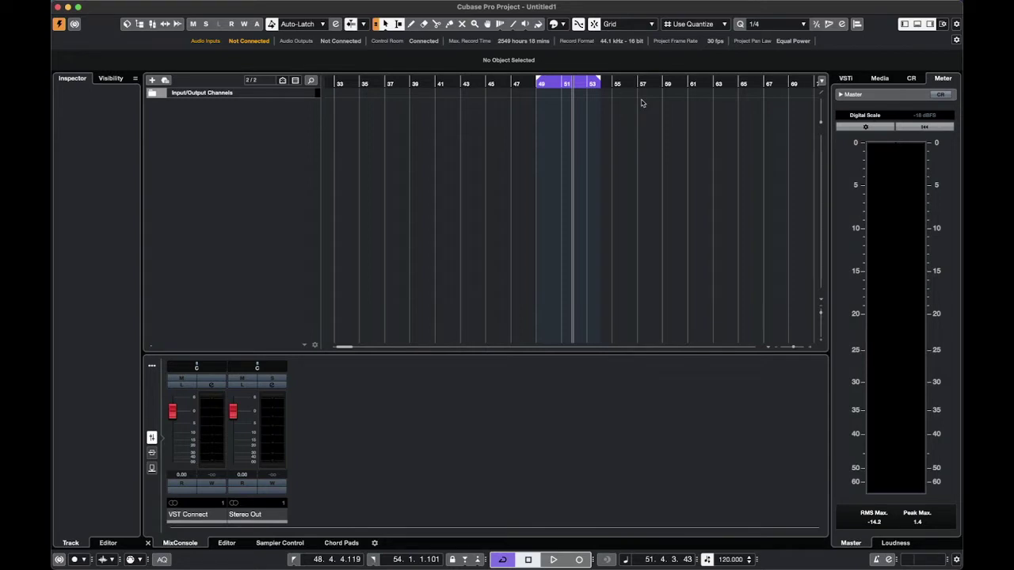
# - Open the Loops & Samples library in the media browser
pyautogui.click(879, 79)
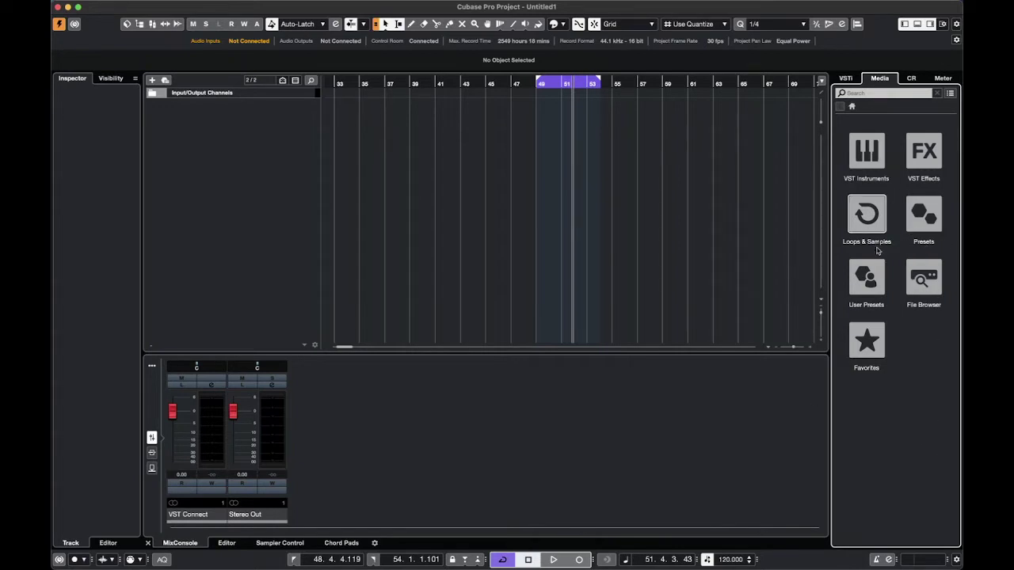
pyautogui.click(863, 211)
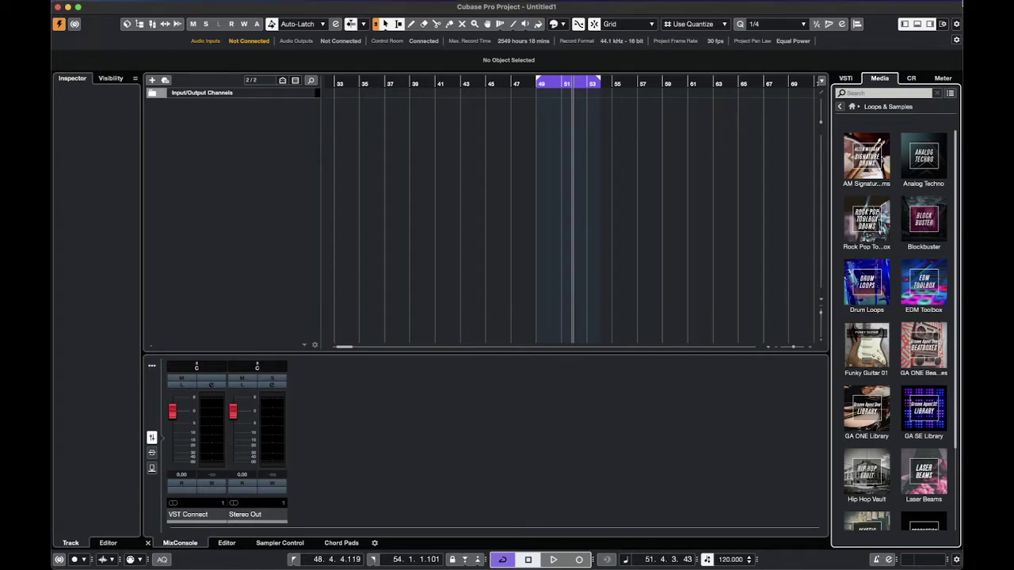
# - Turn off the cycle range and set the project tempo to 128 BPM
pyautogui.click(555, 82)
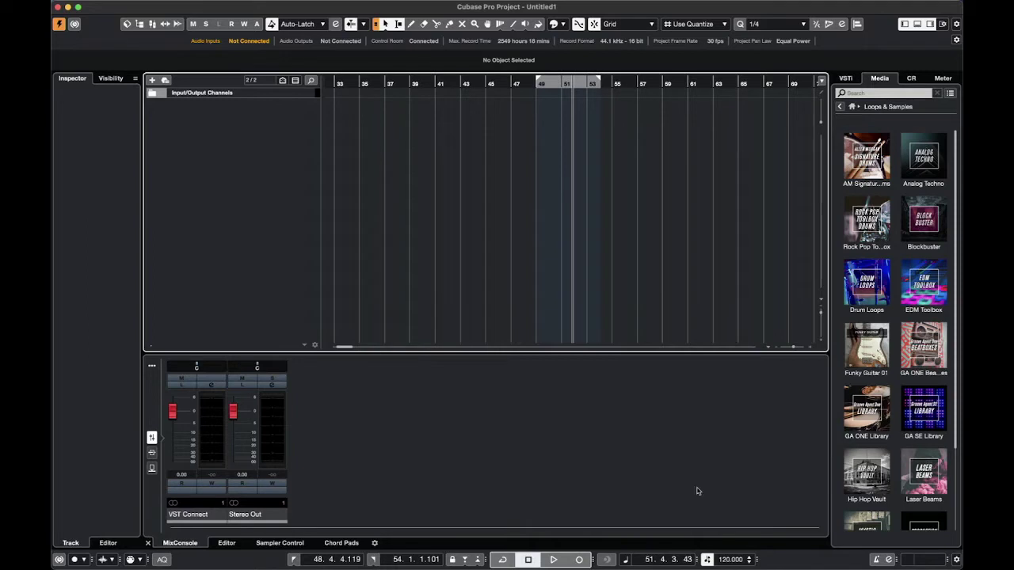
pyautogui.click(724, 559)
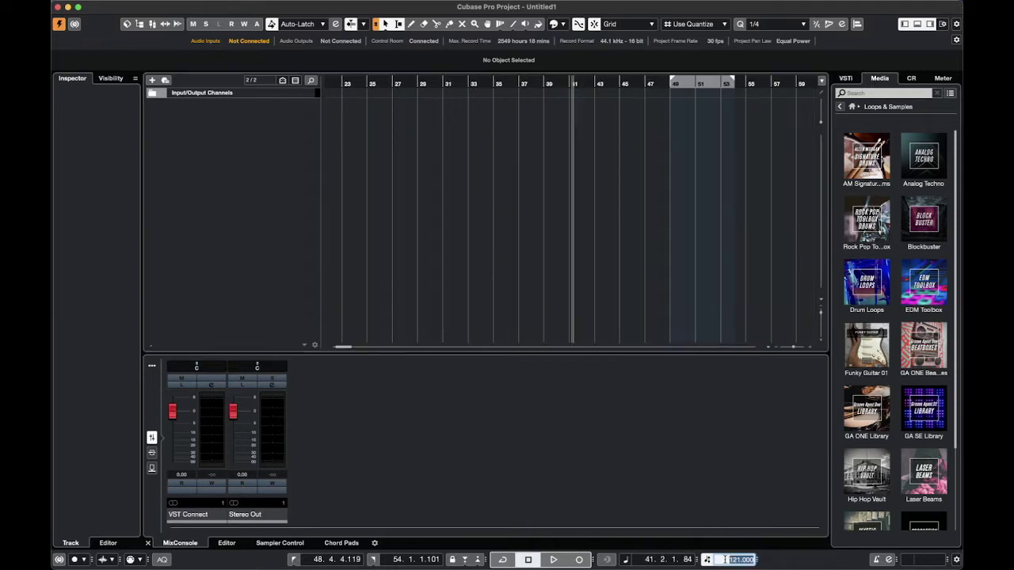
pyautogui.write('128')
pyautogui.press('Return')
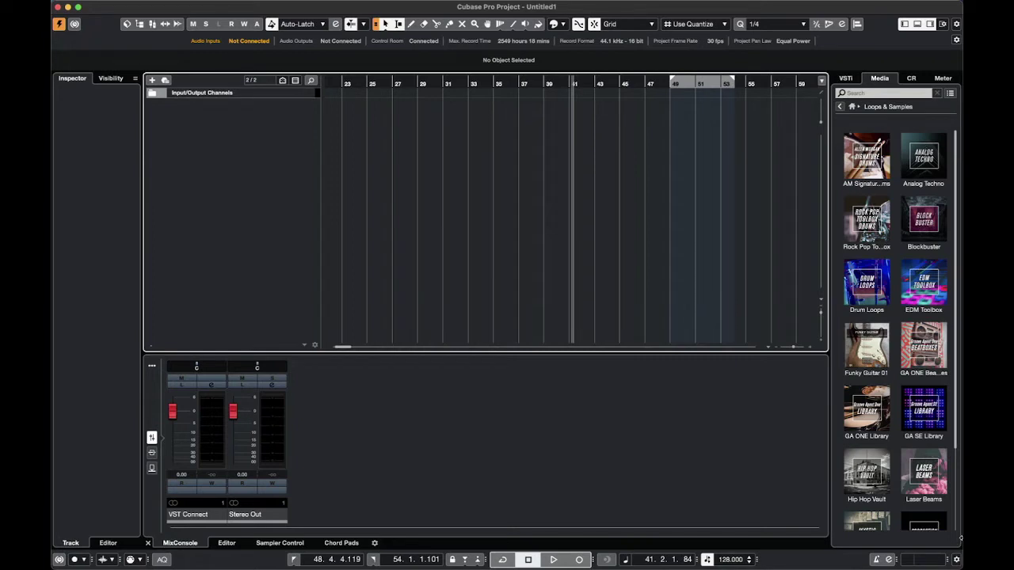
# - Open the Analog Techno loop set in a widened media browser and clear its Keyboard category filter
pyautogui.click(922, 168)
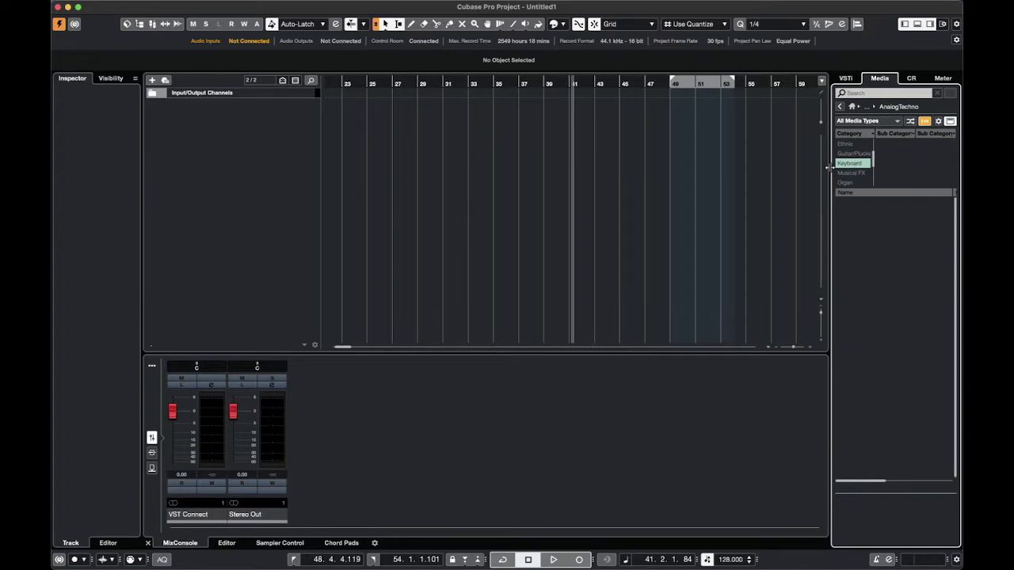
pyautogui.moveTo(828, 167); pyautogui.dragTo(733, 167)
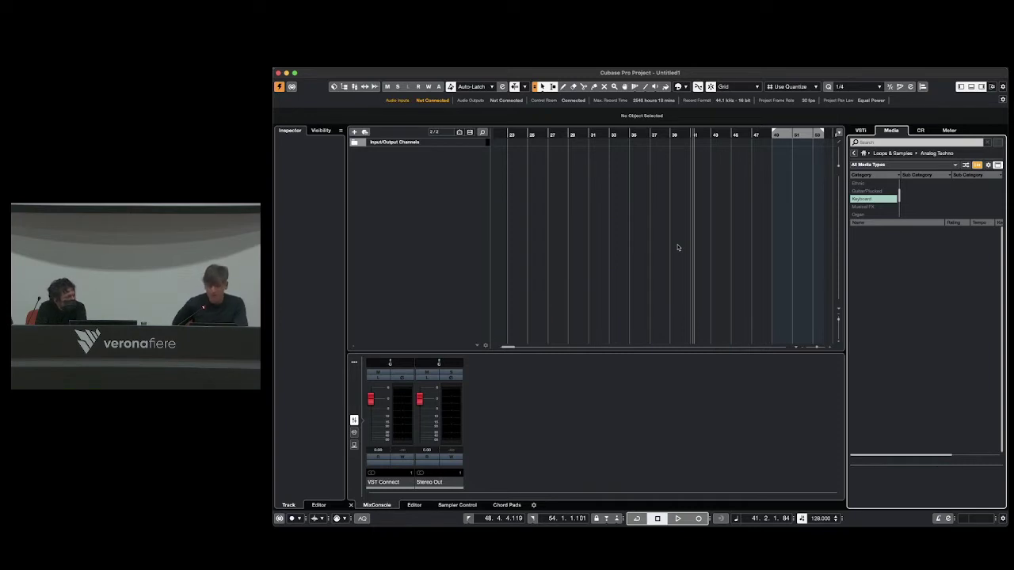
pyautogui.hscroll(-10, 633, 258)
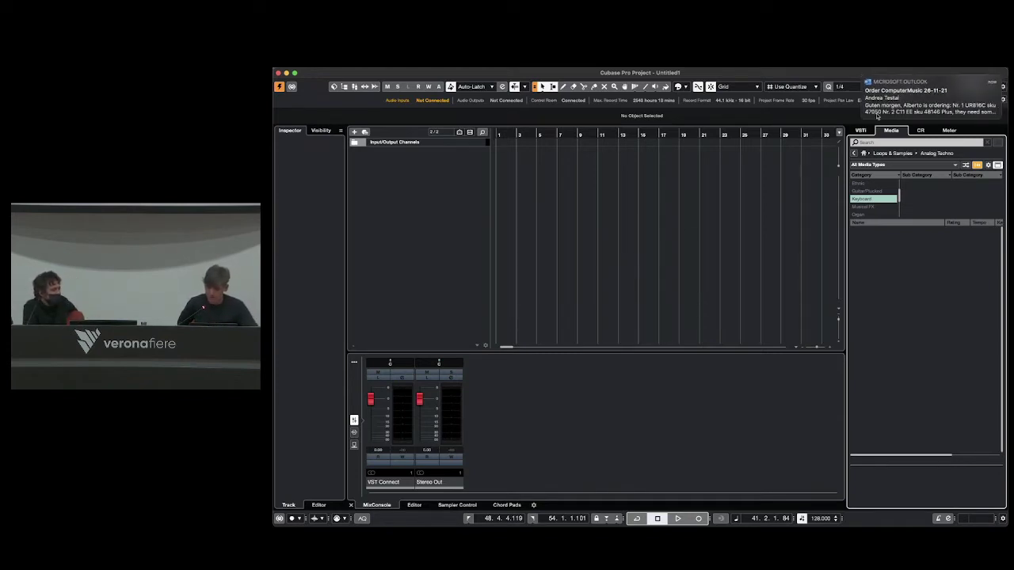
pyautogui.click(863, 80)
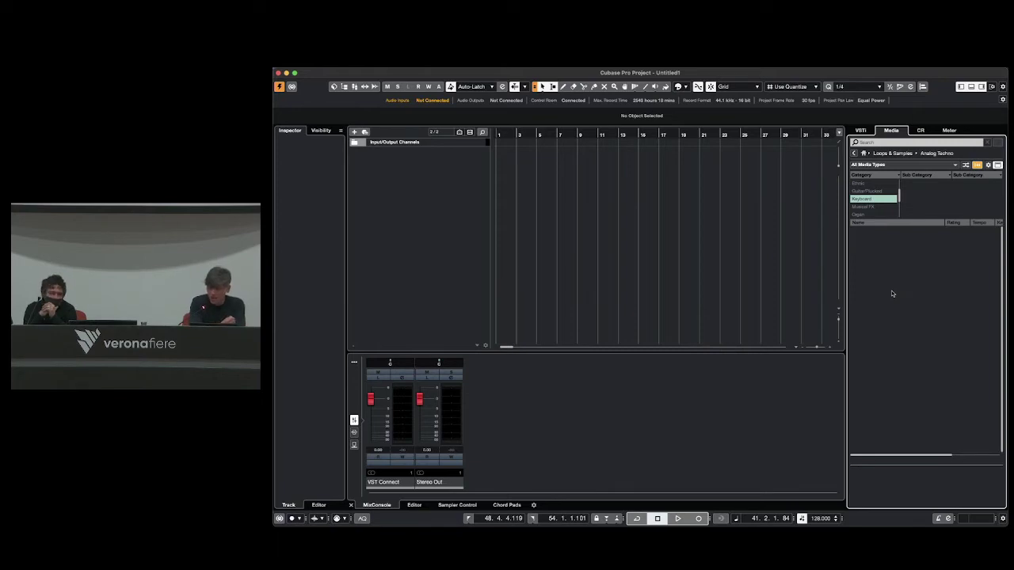
pyautogui.click(894, 199)
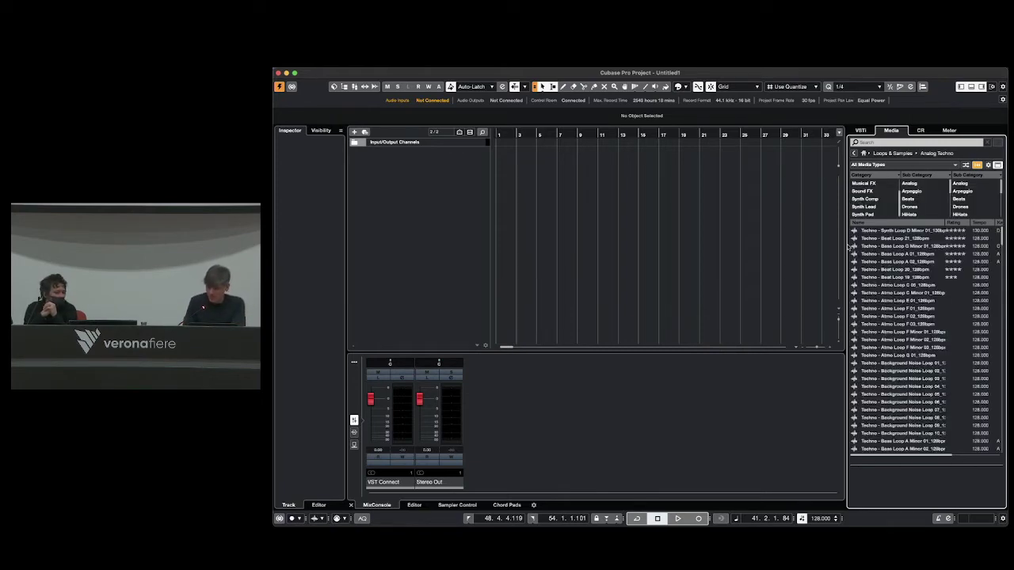
# - Open the File Browser and audition several TRAVIS_BARKER drum_loop_break samples one after another
pyautogui.click(863, 153)
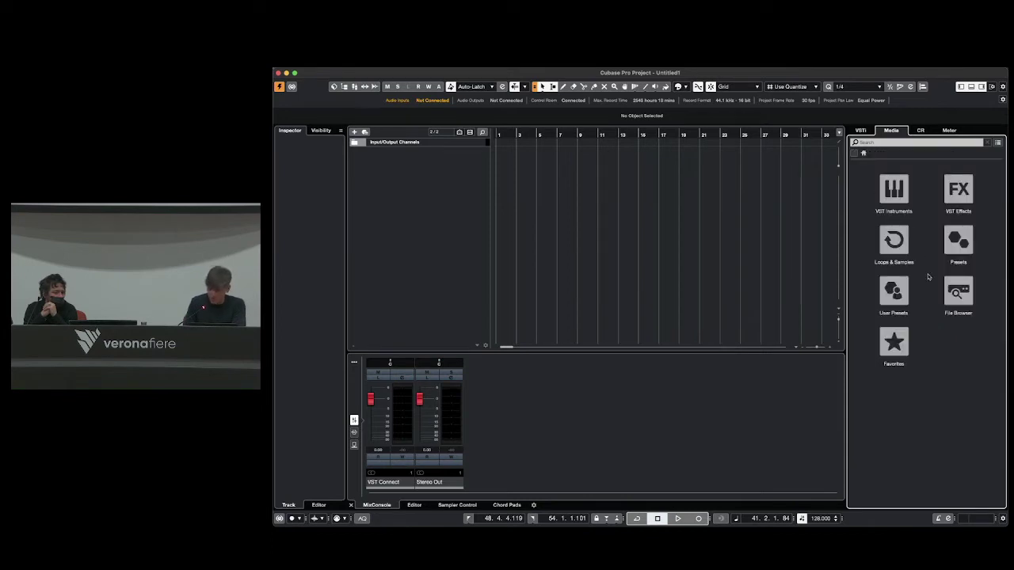
pyautogui.click(966, 292)
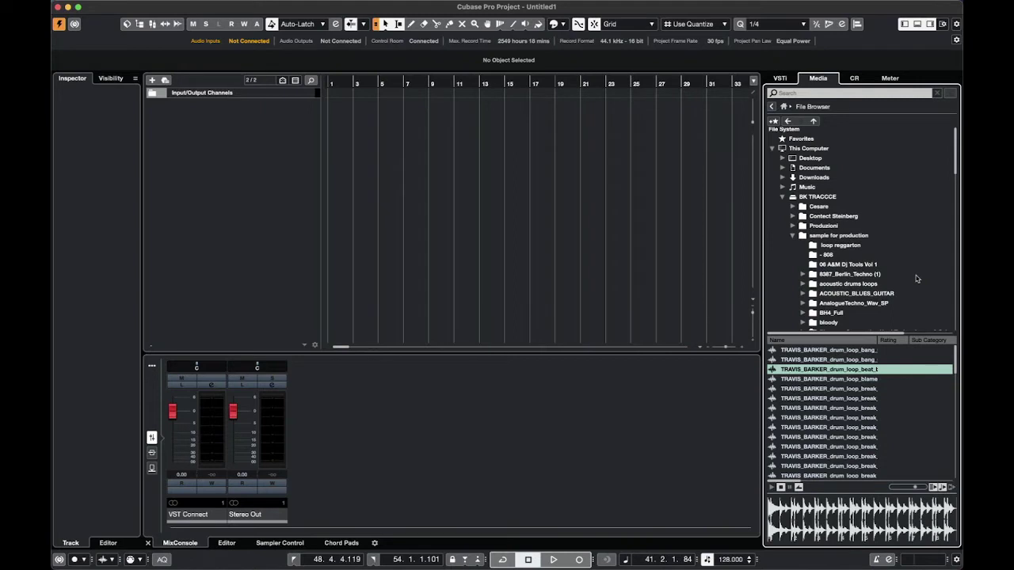
pyautogui.click(807, 400)
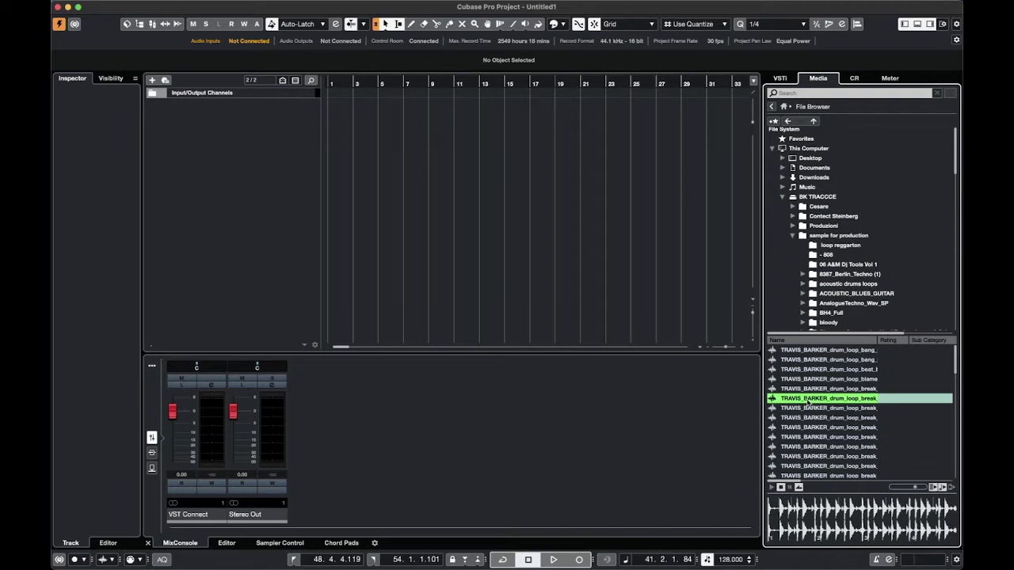
pyautogui.click(806, 398)
pyautogui.press('Down')
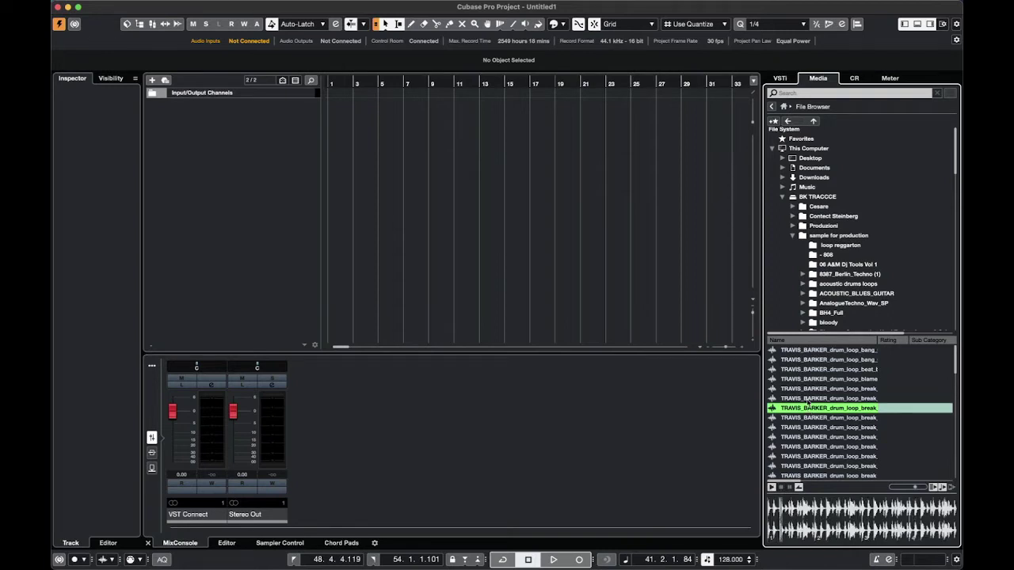
pyautogui.press('Down')
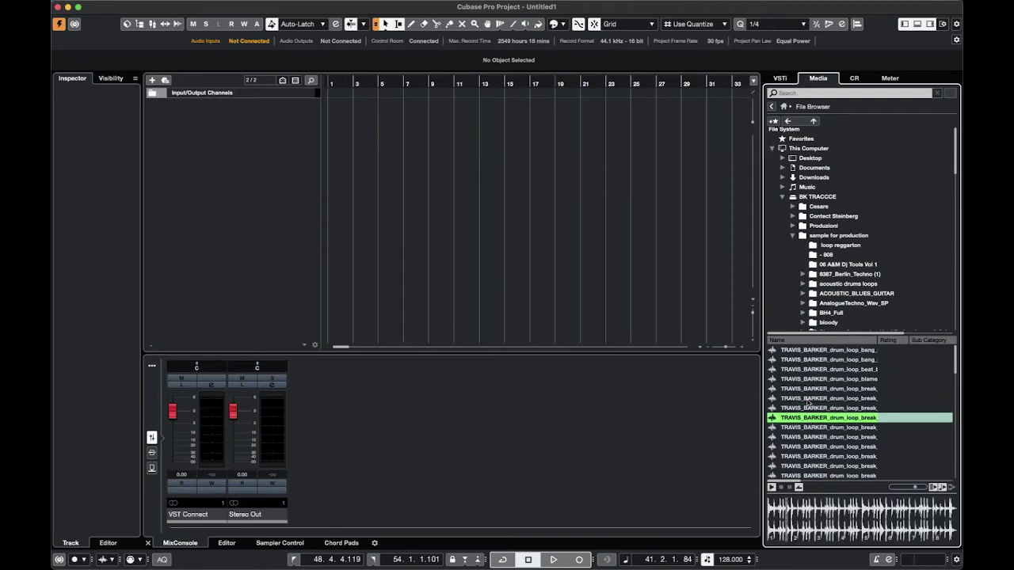
pyautogui.press('Down')
pyautogui.press('Down')
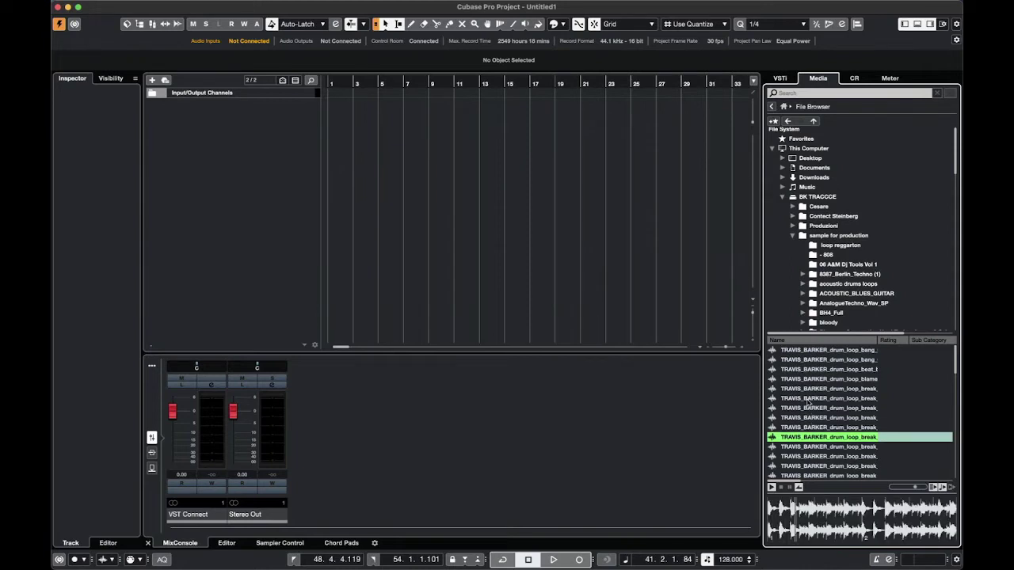
pyautogui.press('Down')
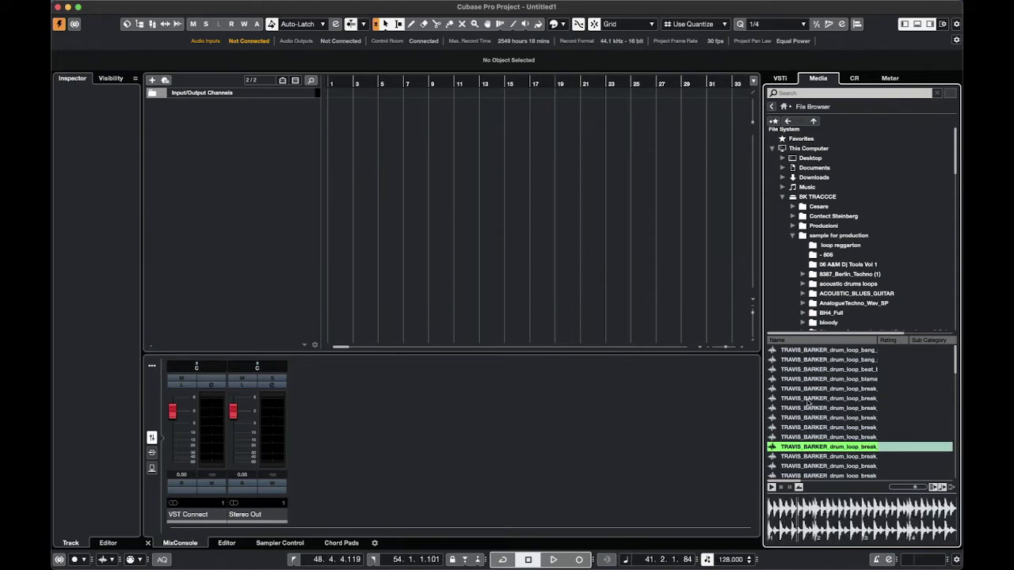
pyautogui.press('Down')
pyautogui.click(807, 399)
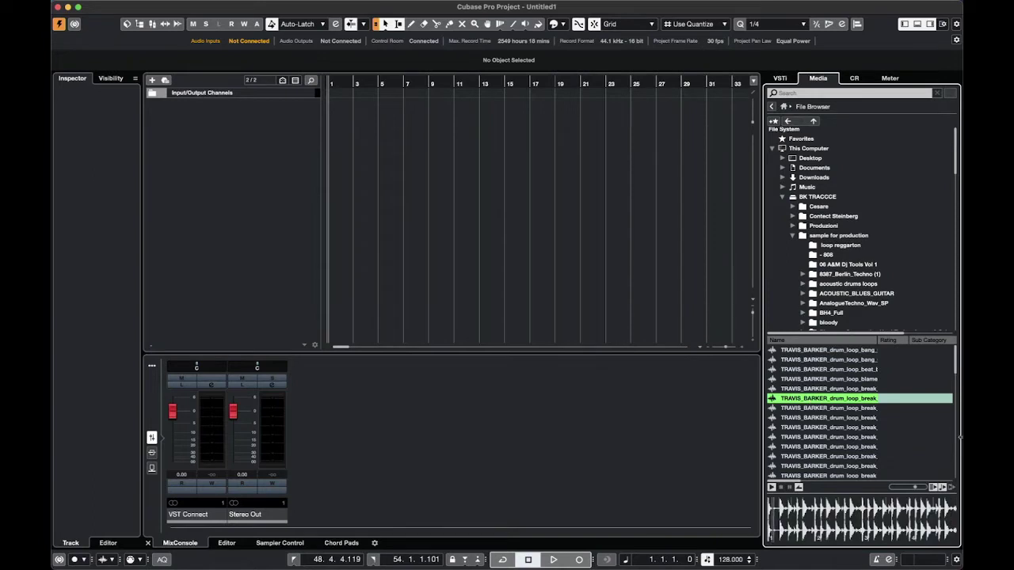
# - Adjust the sample preview's playback options and audition two more TRAVIS_BARKER drum_loop_break samples
pyautogui.click(933, 488)
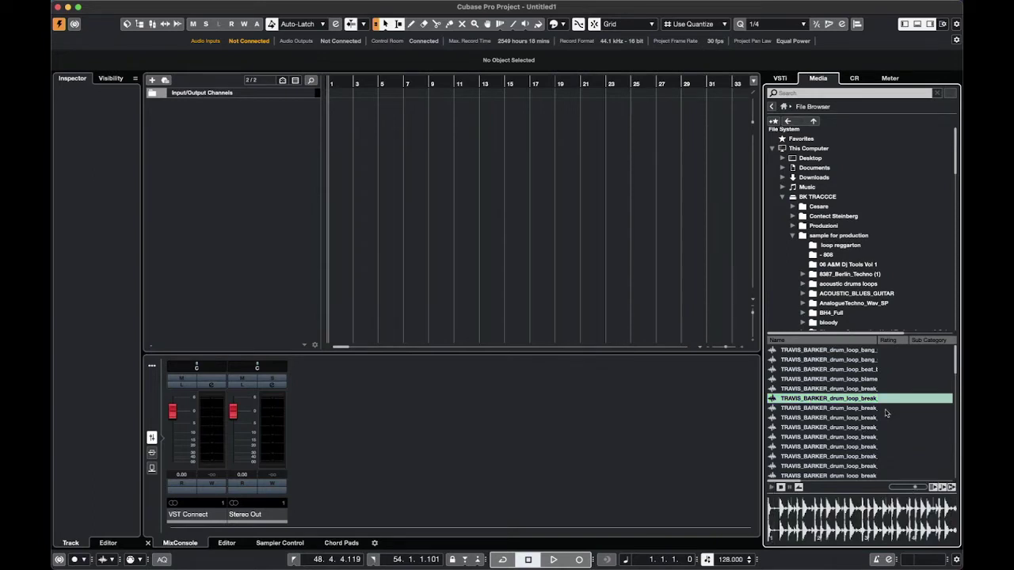
pyautogui.press('Down')
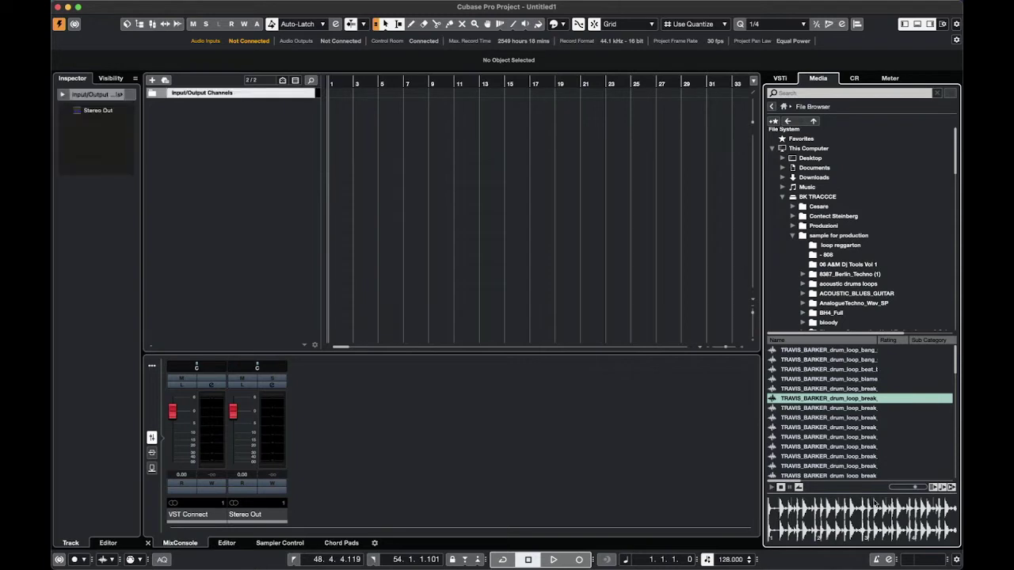
pyautogui.click(827, 440)
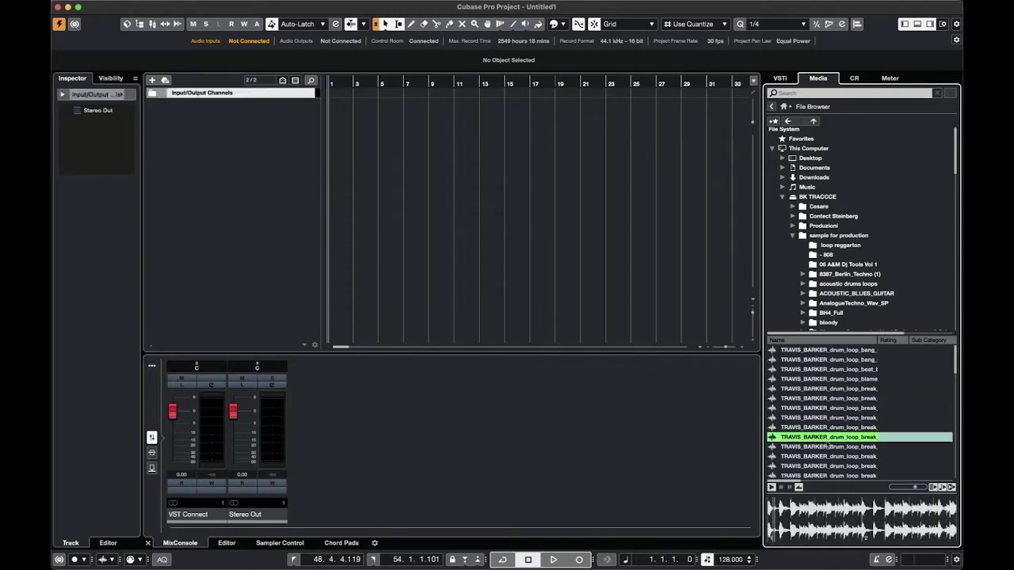
pyautogui.click(828, 445)
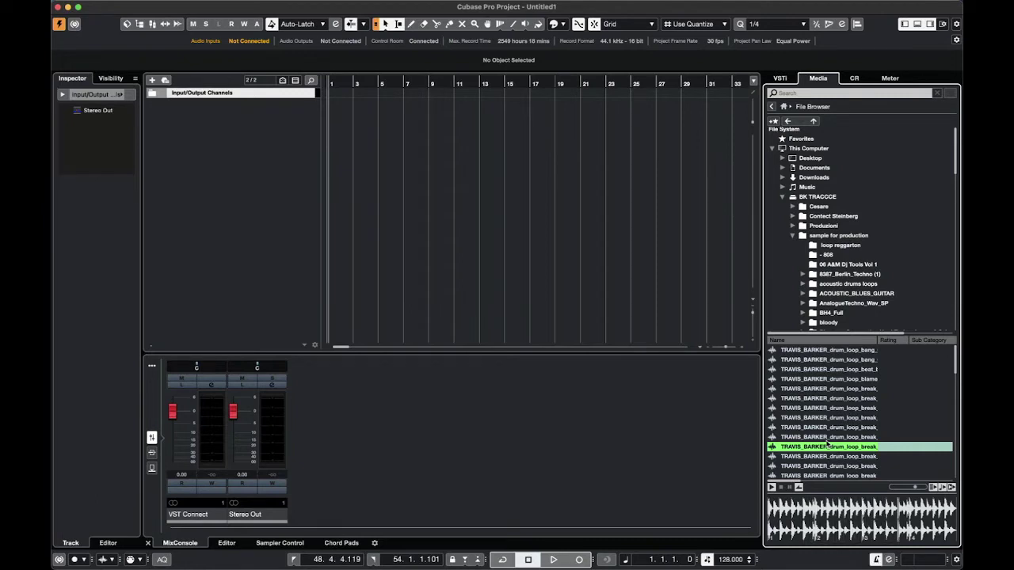
# - Return to the Analog Techno set in Loops & Samples and filter it by the Drum&Perc category
pyautogui.click(783, 107)
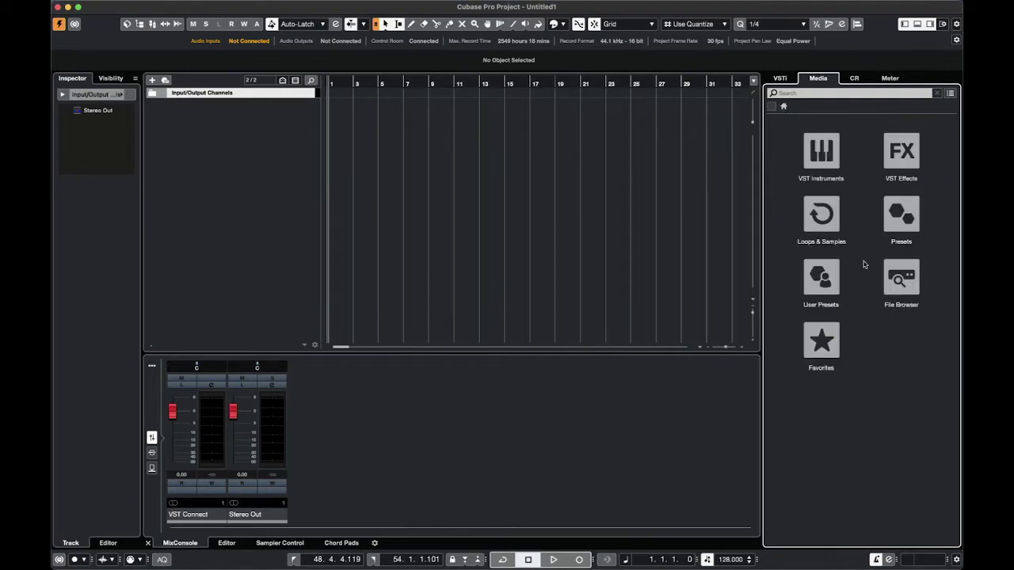
pyautogui.click(821, 214)
pyautogui.click(903, 158)
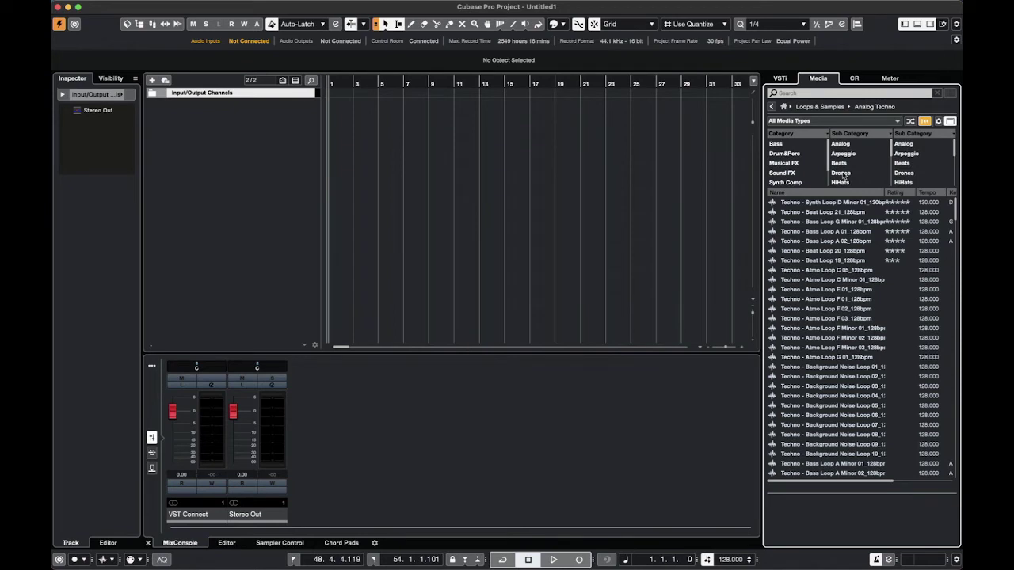
pyautogui.click(792, 153)
# - Audition Techno beat loops 11 and 21, and place Techno - Beat Loop 21_128bpm on a new audio track at bar 3
pyautogui.click(828, 231)
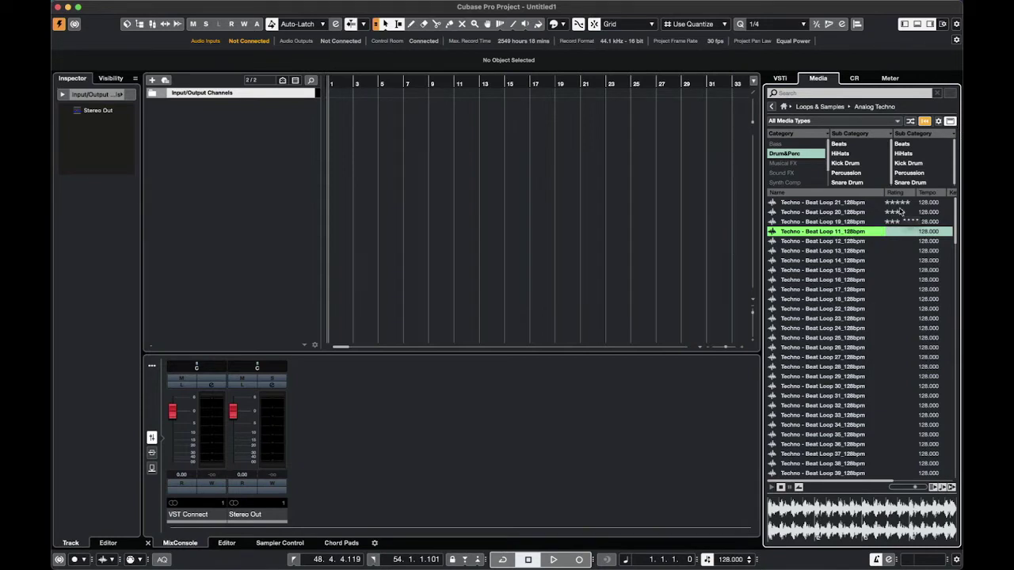
pyautogui.click(802, 203)
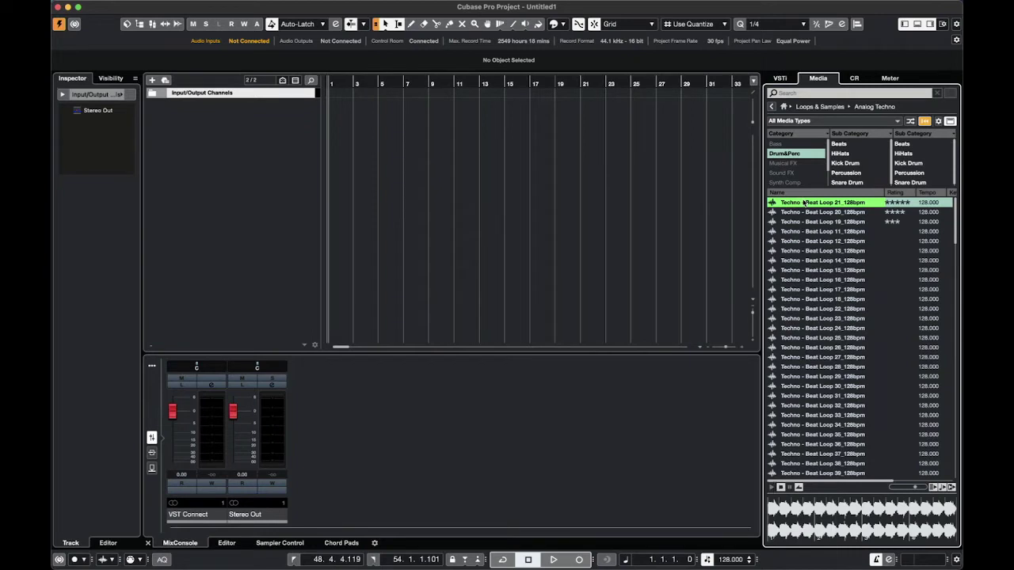
pyautogui.moveTo(797, 205); pyautogui.dragTo(394, 110)
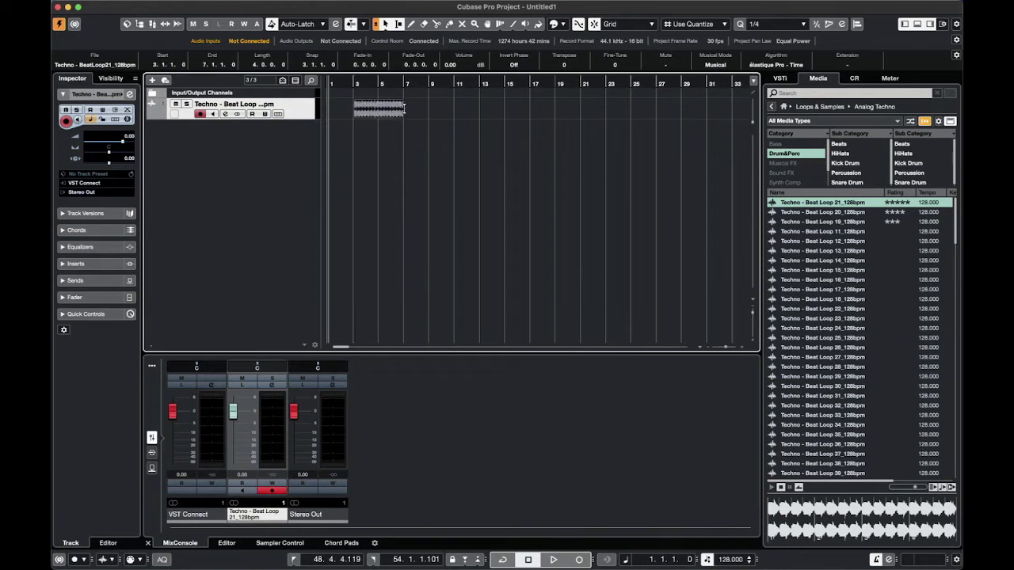
# - Increase the beat loop track's height and narrow the track list to widen the arrangement area
pyautogui.hotkey('alt', 'Down')
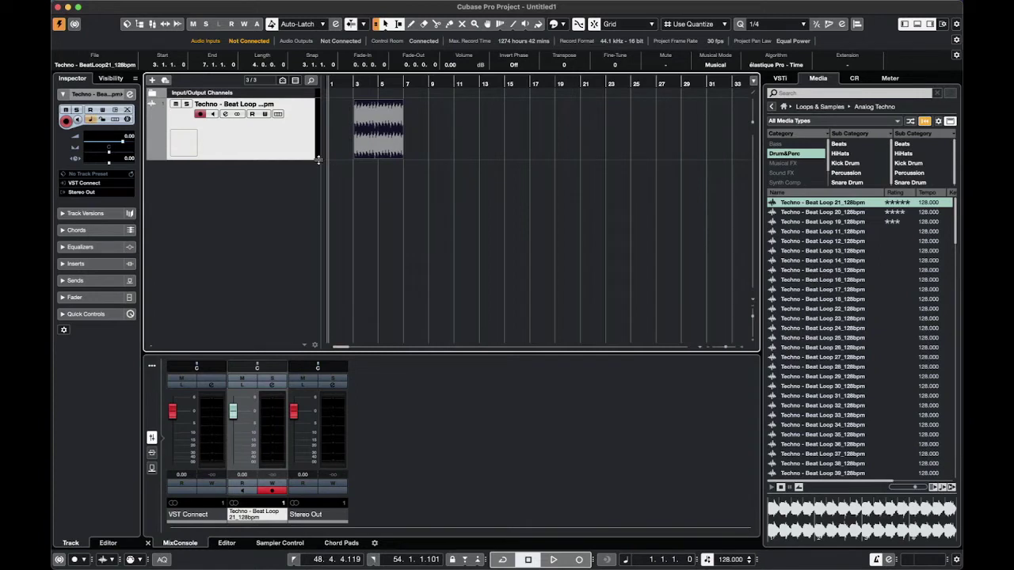
pyautogui.moveTo(322, 159); pyautogui.dragTo(282, 159)
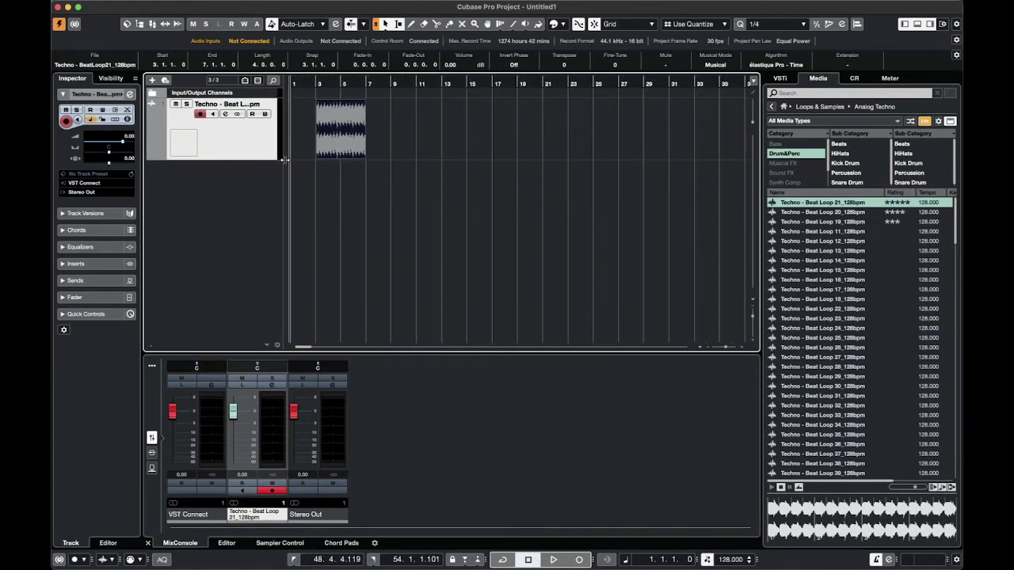
pyautogui.moveTo(282, 159); pyautogui.dragTo(281, 159)
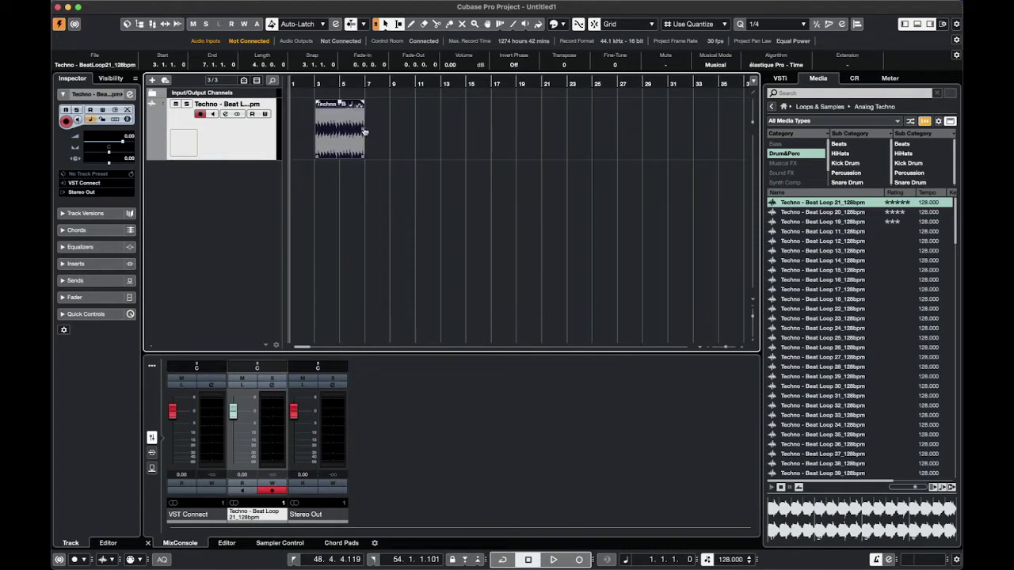
# - Repeat the beat loop from bar 3 up to bar 39 and set the locators around all the copies
pyautogui.moveTo(364, 131); pyautogui.dragTo(733, 63)
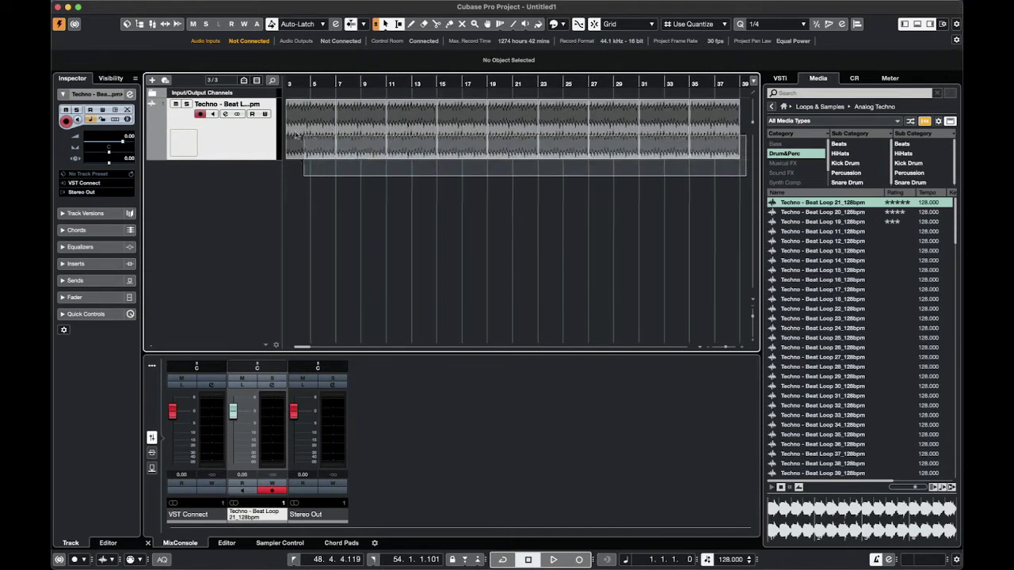
pyautogui.hscroll(-2, 281, 126)
pyautogui.press('g')
pyautogui.press('g')
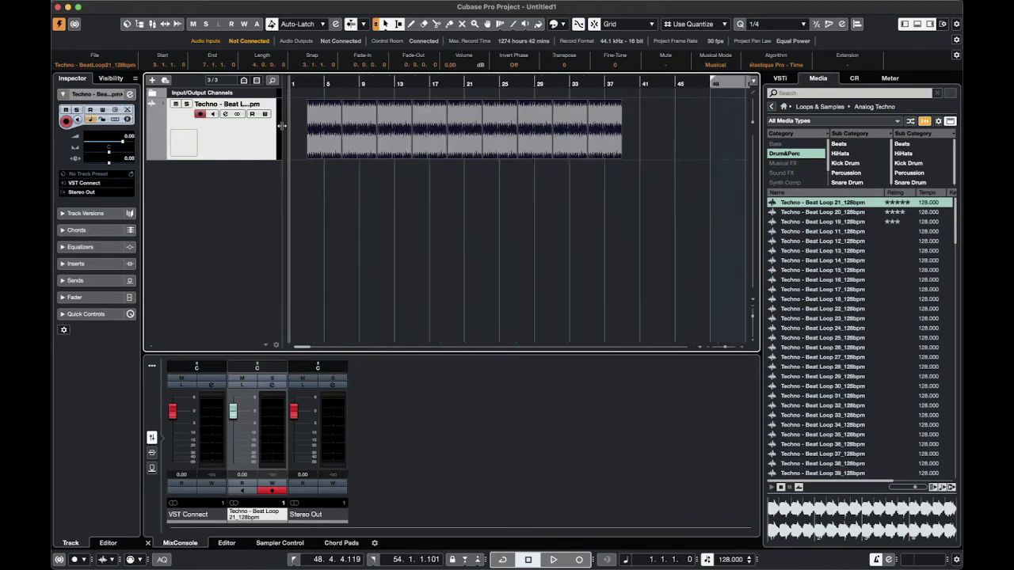
pyautogui.press('p')
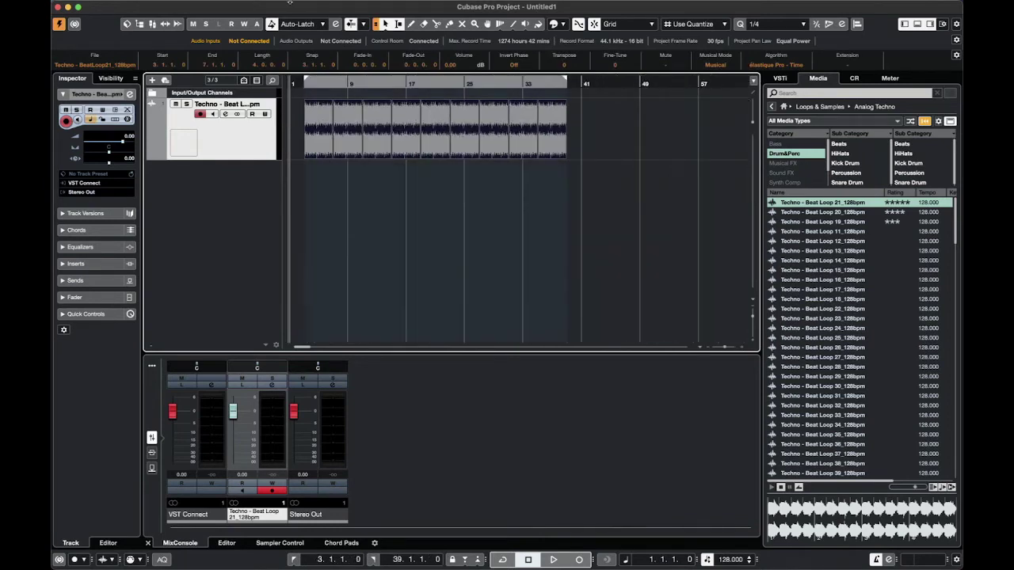
# - Activate cycle mode for bars 3 to 39 and play the repeated beat loop from bar 5
pyautogui.click(317, 83)
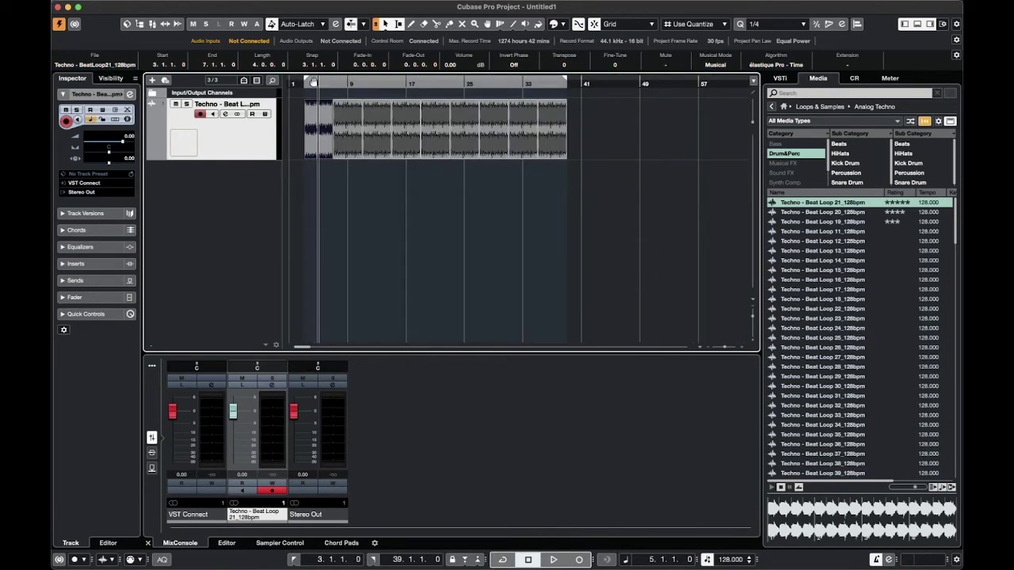
pyautogui.click(314, 83)
pyautogui.click(779, 78)
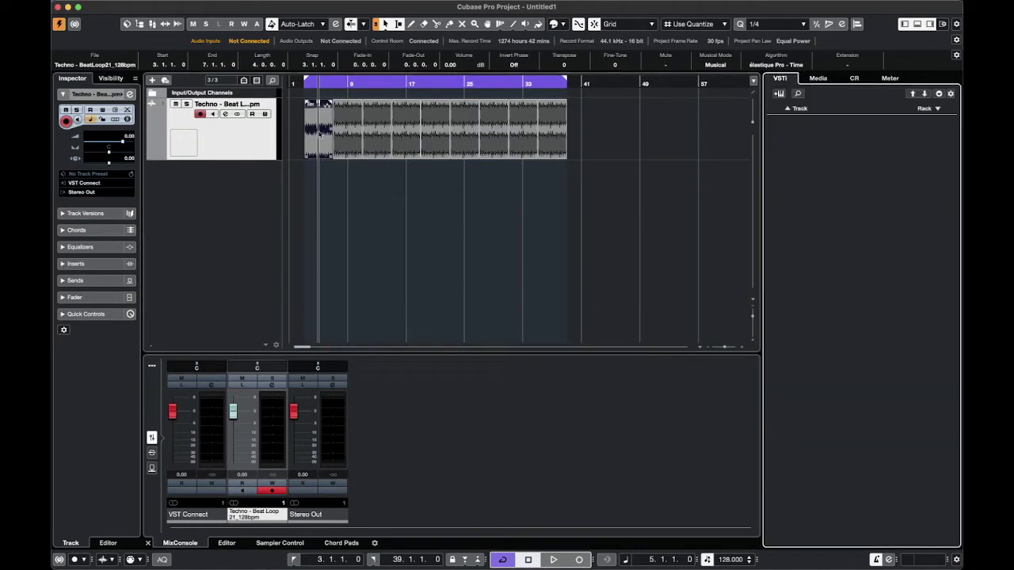
pyautogui.press('space')
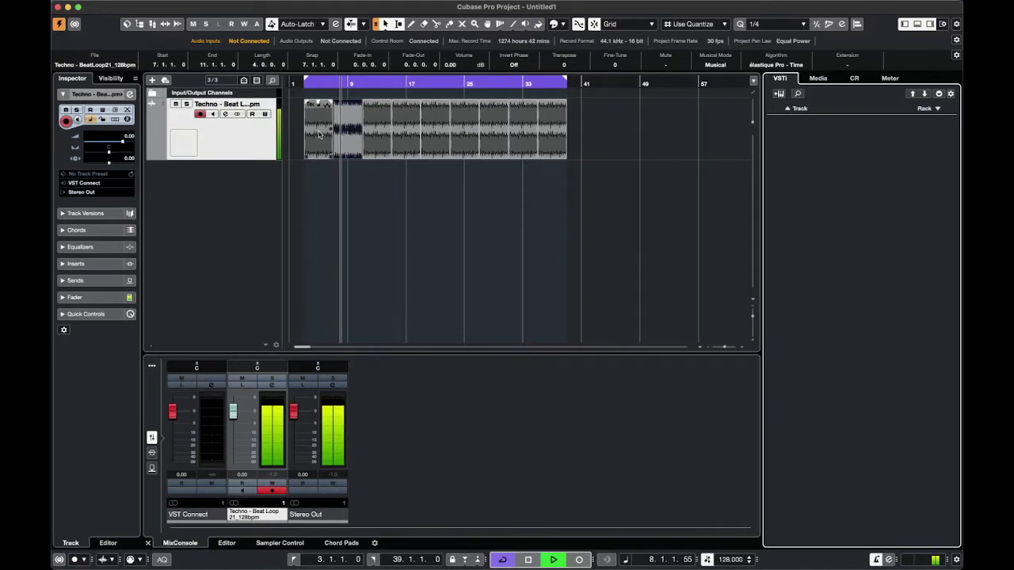
pyautogui.press('space')
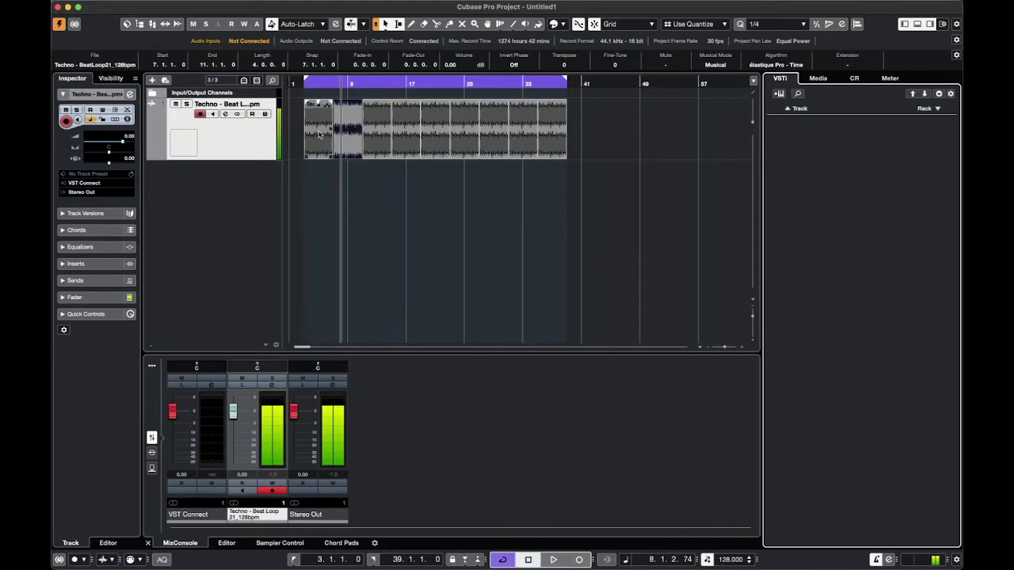
# - Return to the Analog Techno media list and replace the Drum&Perc filter with the Bass category
pyautogui.click(819, 78)
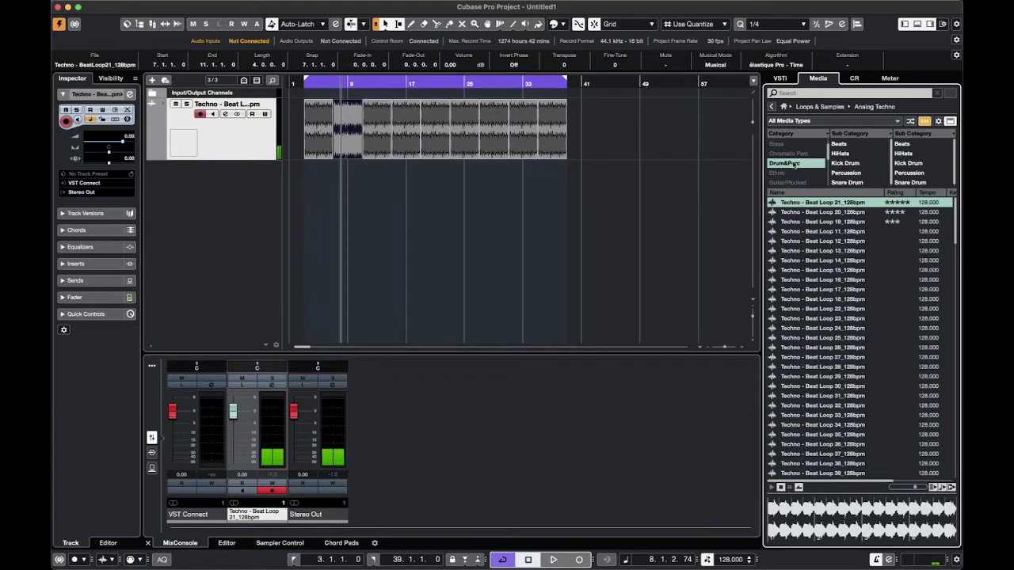
pyautogui.click(795, 163)
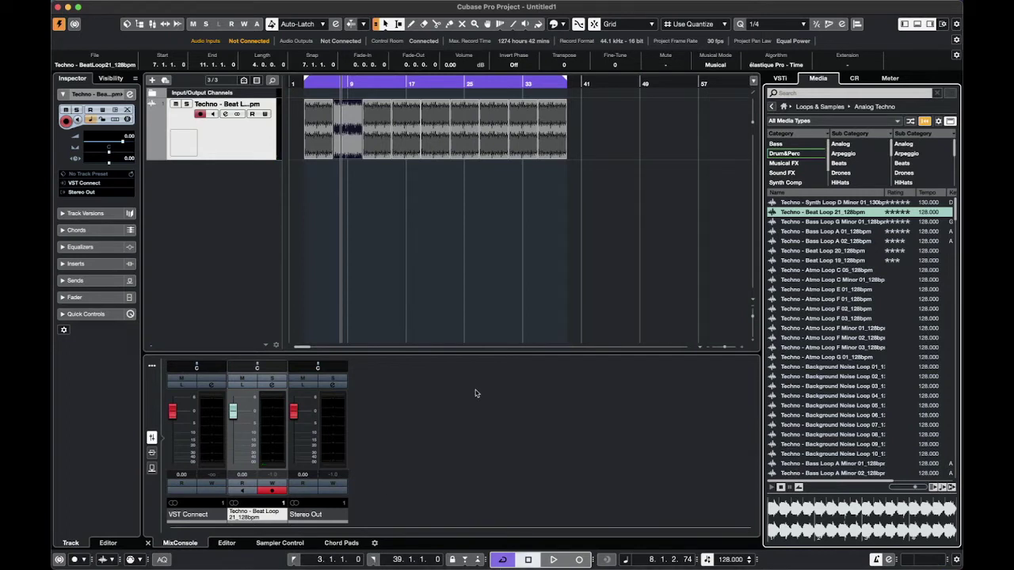
pyautogui.click(784, 143)
# - Audition Techno bass loops from A Minor 02 and C 01 to C Minor 02 through F# 01, playing the beat underneath
pyautogui.click(811, 241)
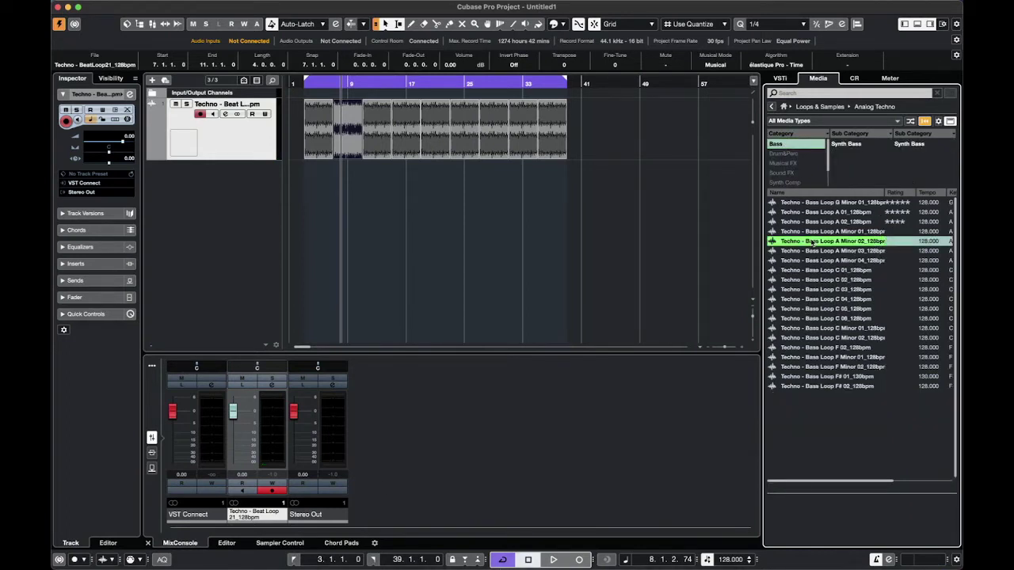
pyautogui.press('space')
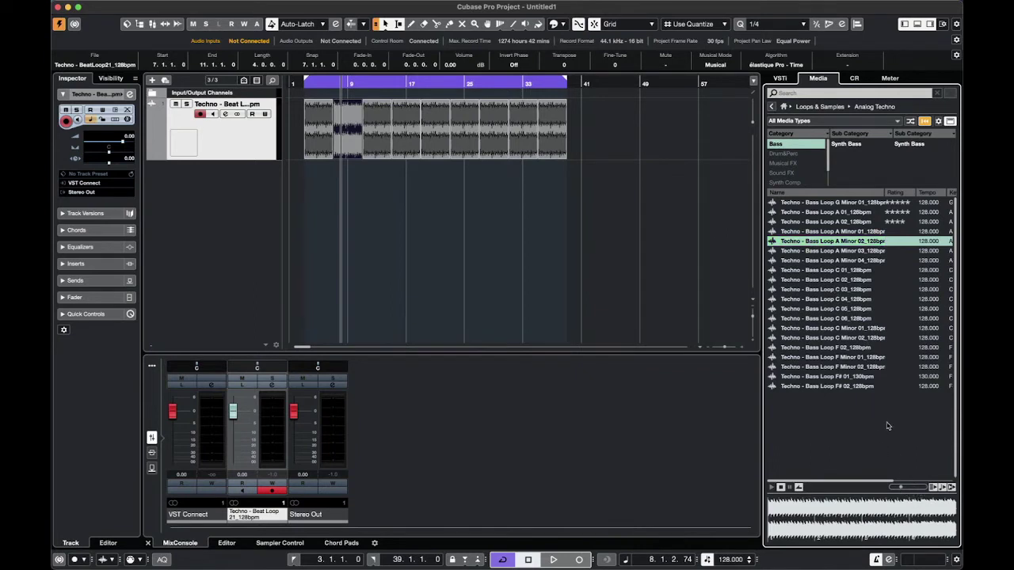
pyautogui.press('space')
pyautogui.click(827, 270)
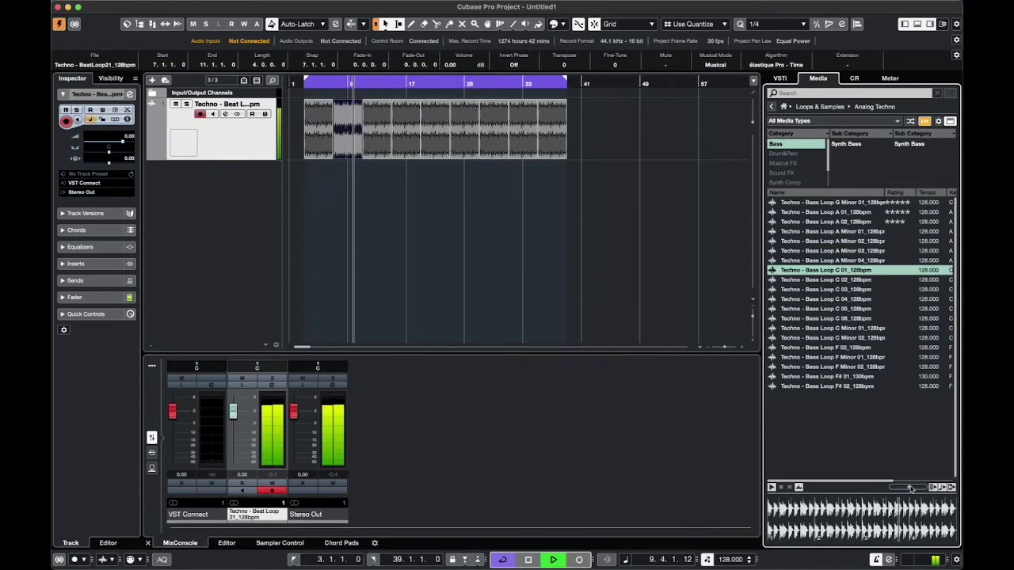
pyautogui.click(861, 338)
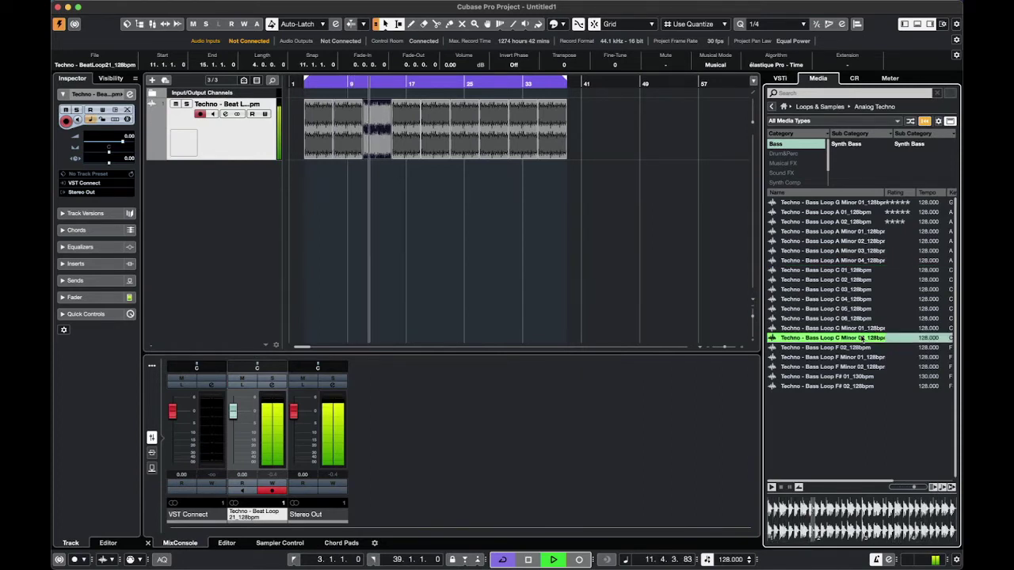
pyautogui.press('Down')
pyautogui.press('Down')
pyautogui.press('Down')
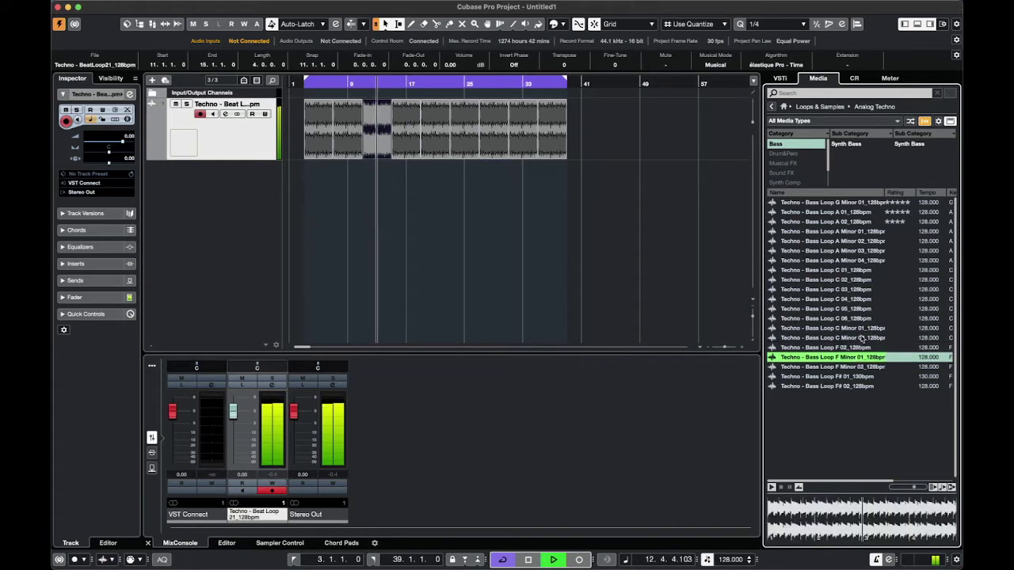
pyautogui.press('Down')
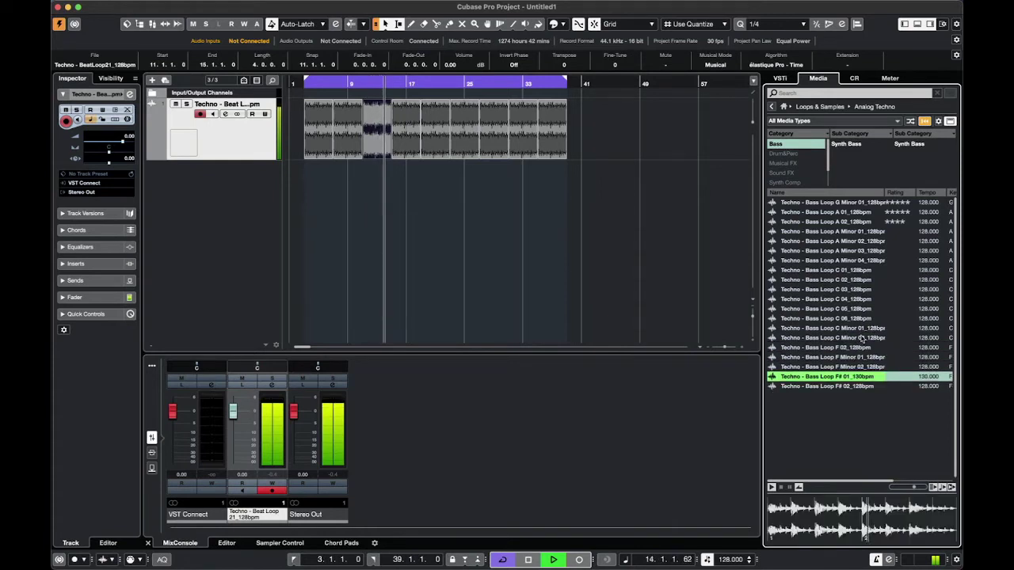
# - Audition bass loops G Minor 01, A 02 and A 01 against the running beat, and stop playback
pyautogui.press('Home')
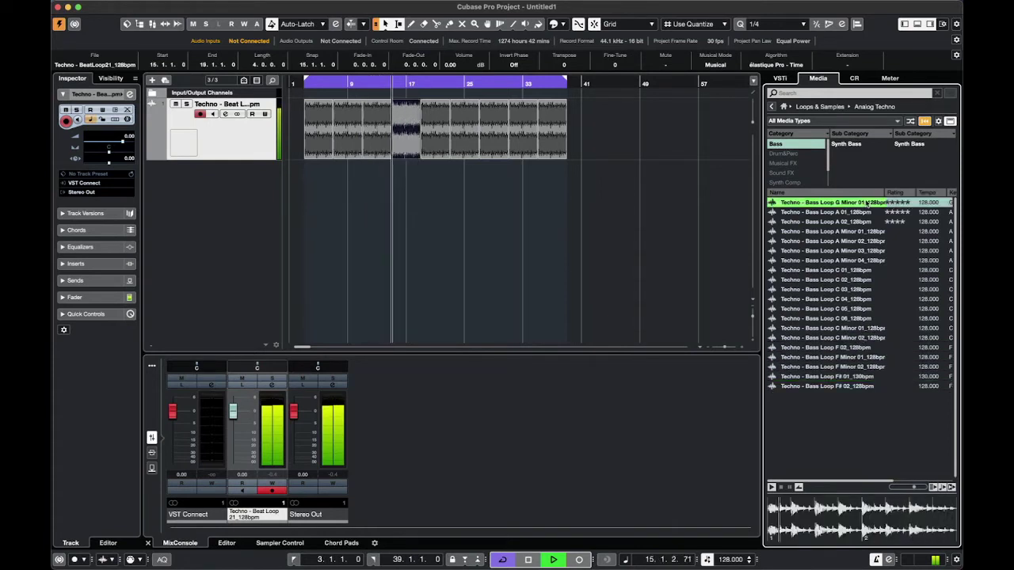
pyautogui.click(830, 223)
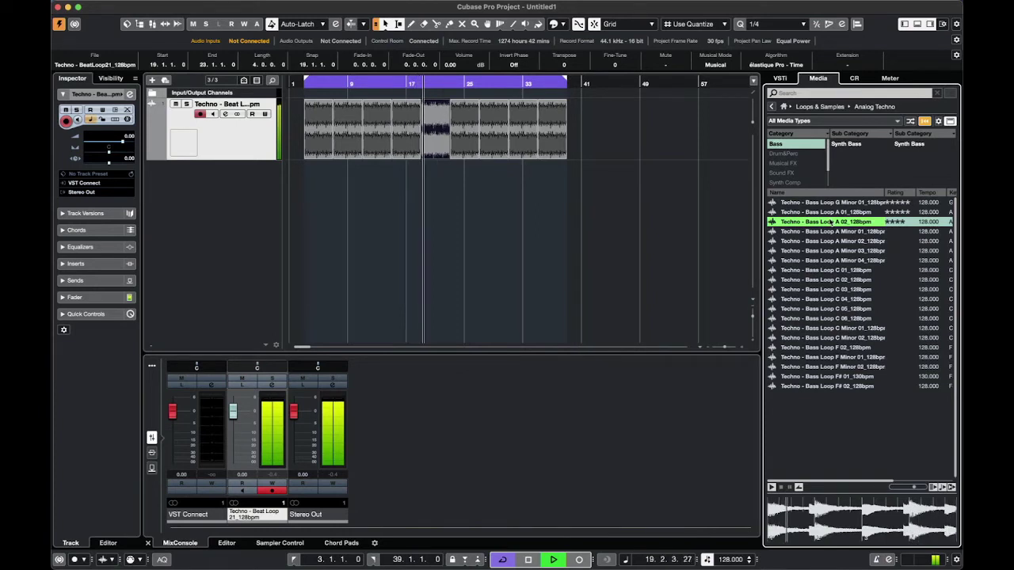
pyautogui.press('Up')
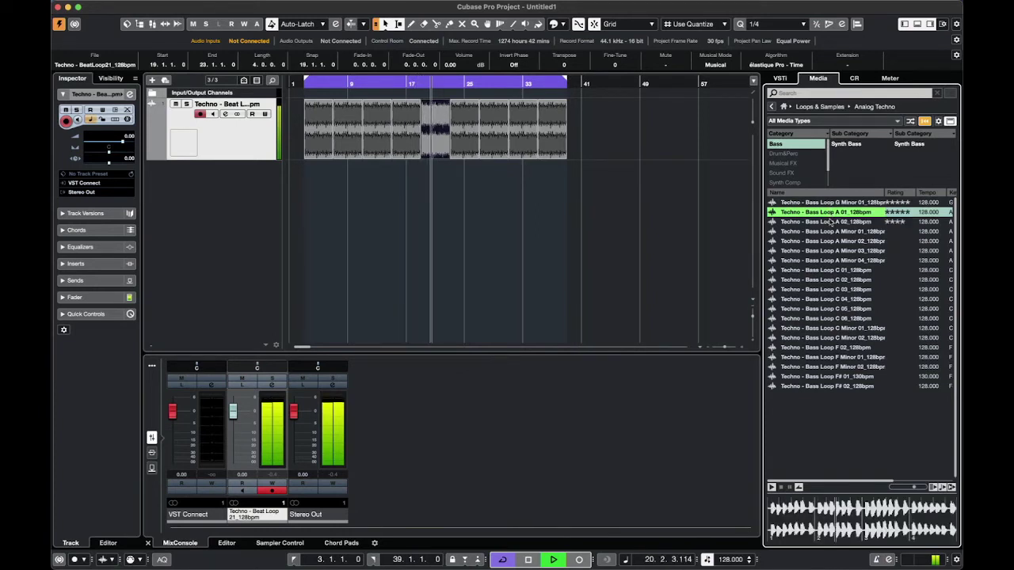
pyautogui.press('space')
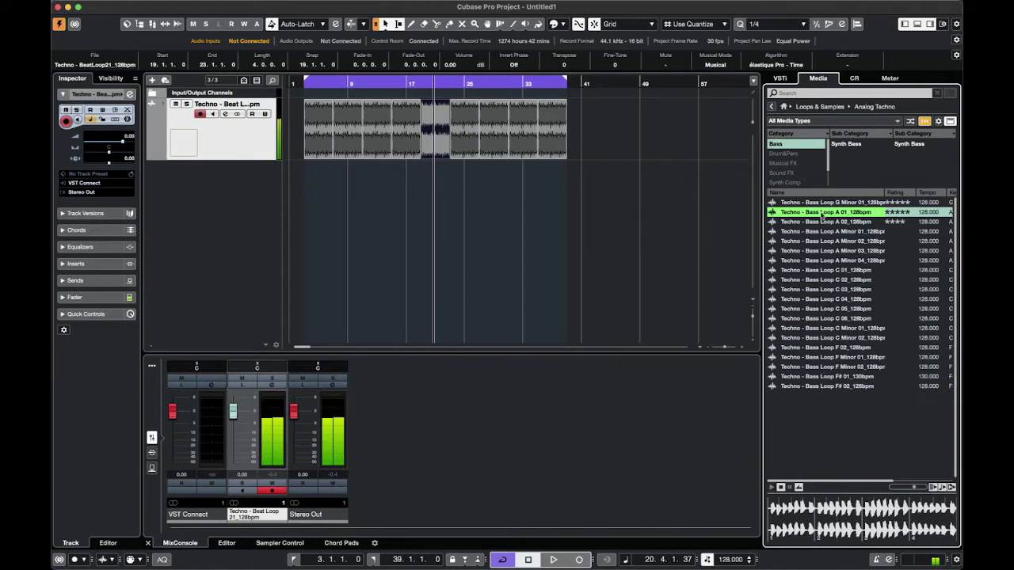
# - Place Techno - Bass Loop A 01_128bpm on a new audio track, repeated from bar 3 to bar 39, and play it with the beat
pyautogui.moveTo(820, 212); pyautogui.dragTo(542, 190)
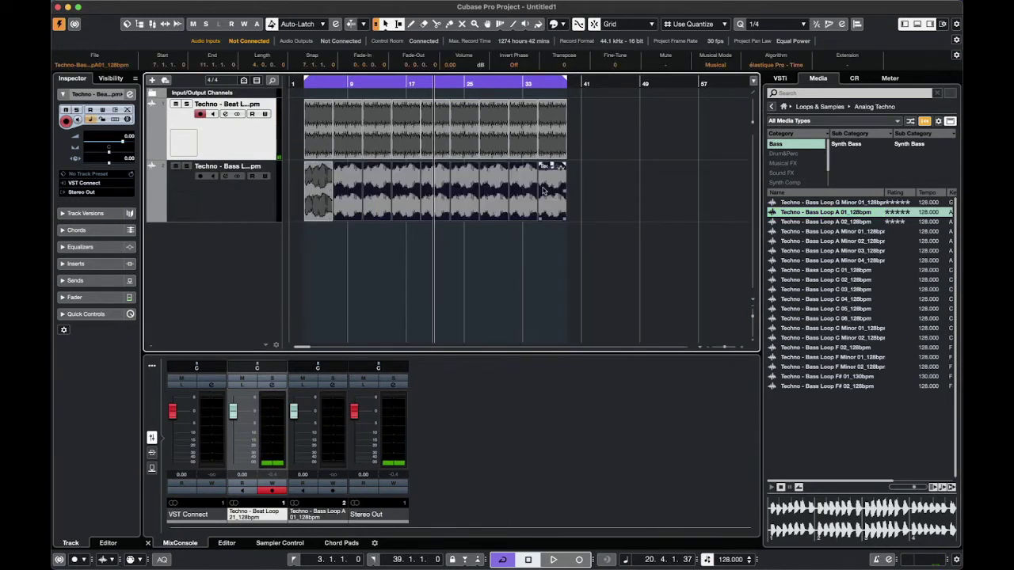
pyautogui.click(780, 78)
pyautogui.press('space')
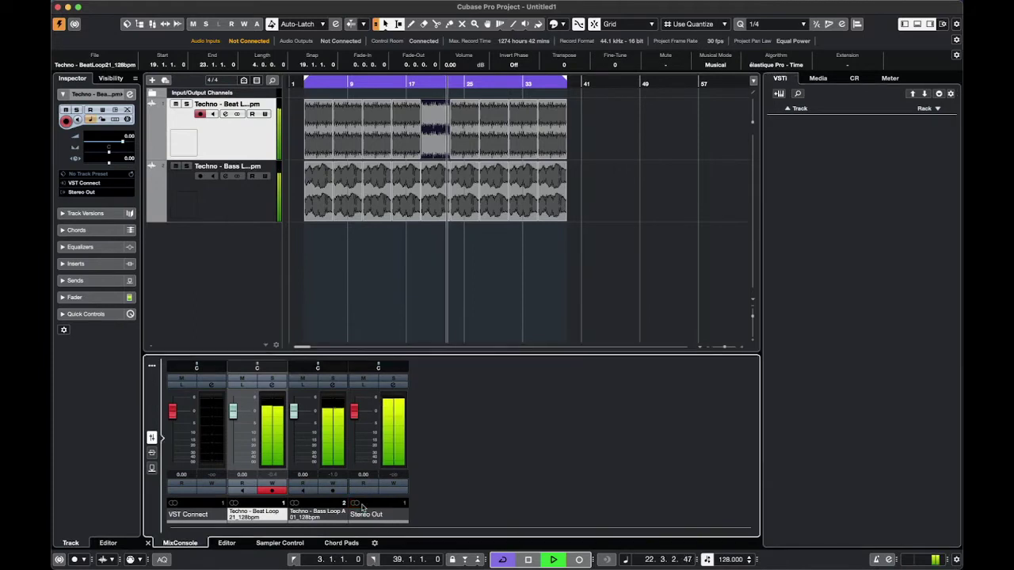
pyautogui.click(502, 379)
pyautogui.press('space')
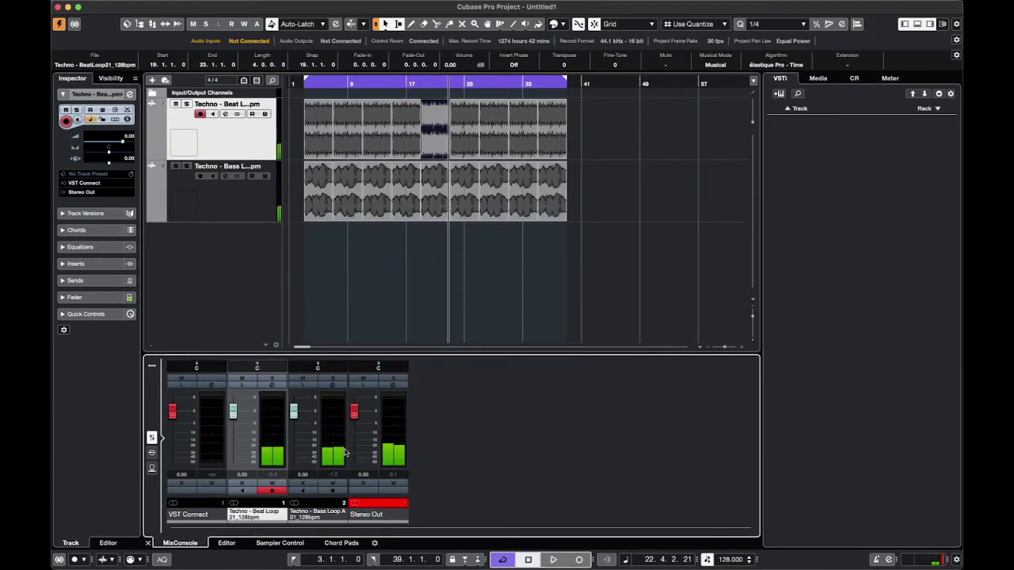
# - View the project's channels in a separate MixConsole window, and close it
pyautogui.press('F3')
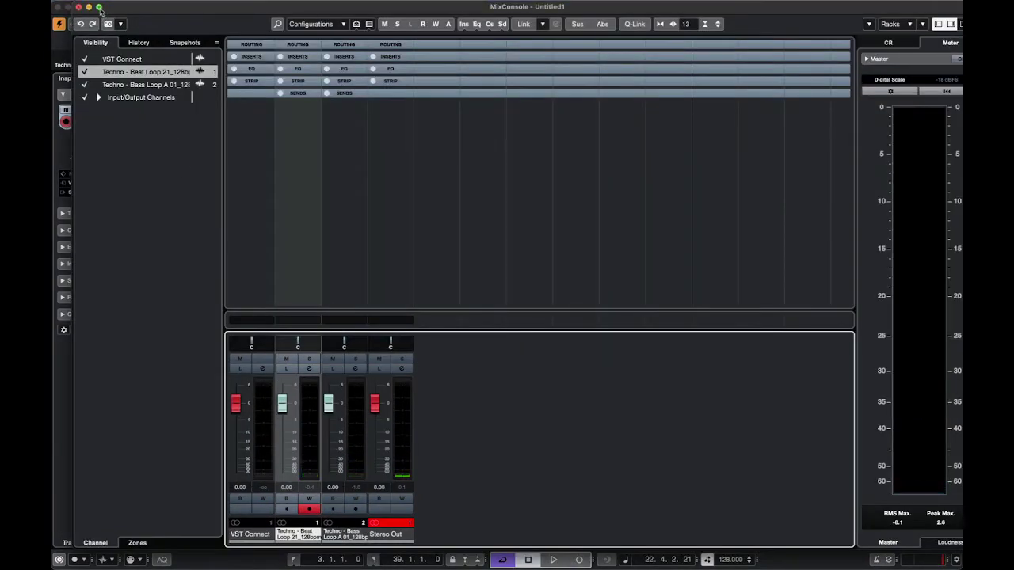
pyautogui.click(99, 7)
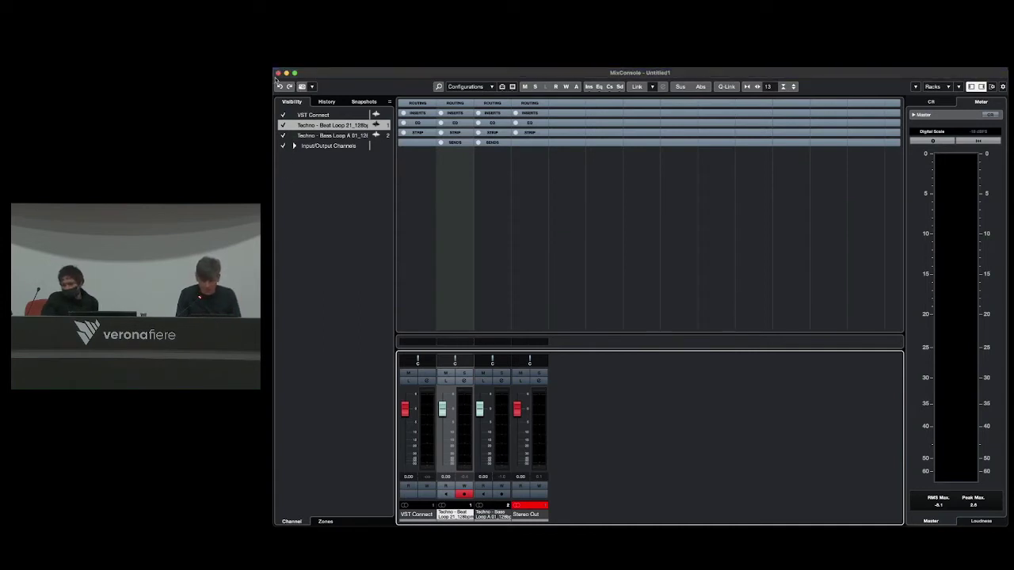
pyautogui.click(278, 73)
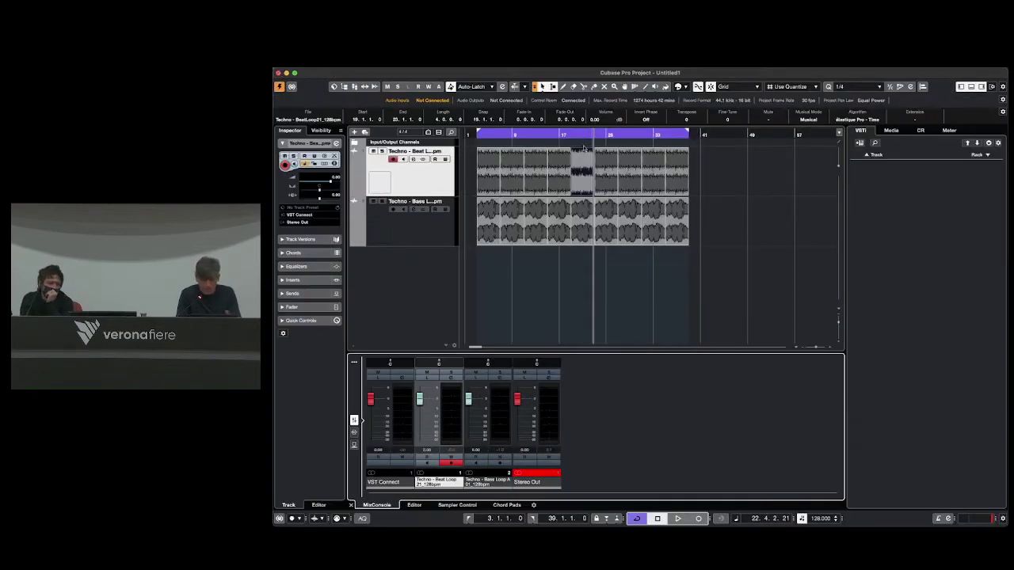
# - Play the beat and bass loops together from about bar 9, and bring back the media browser
pyautogui.click(514, 135)
pyautogui.press('space')
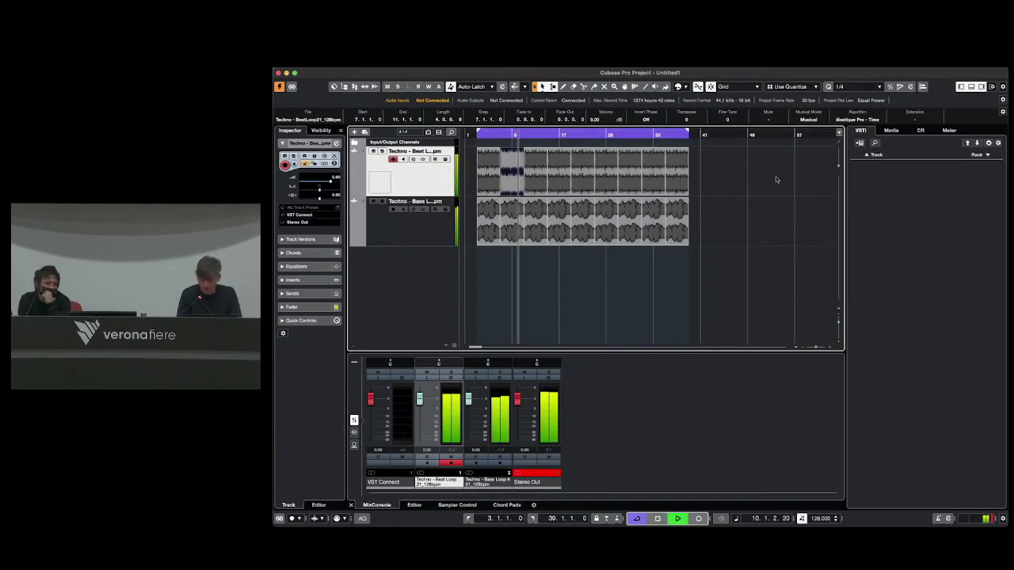
pyautogui.click(892, 130)
pyautogui.press('space')
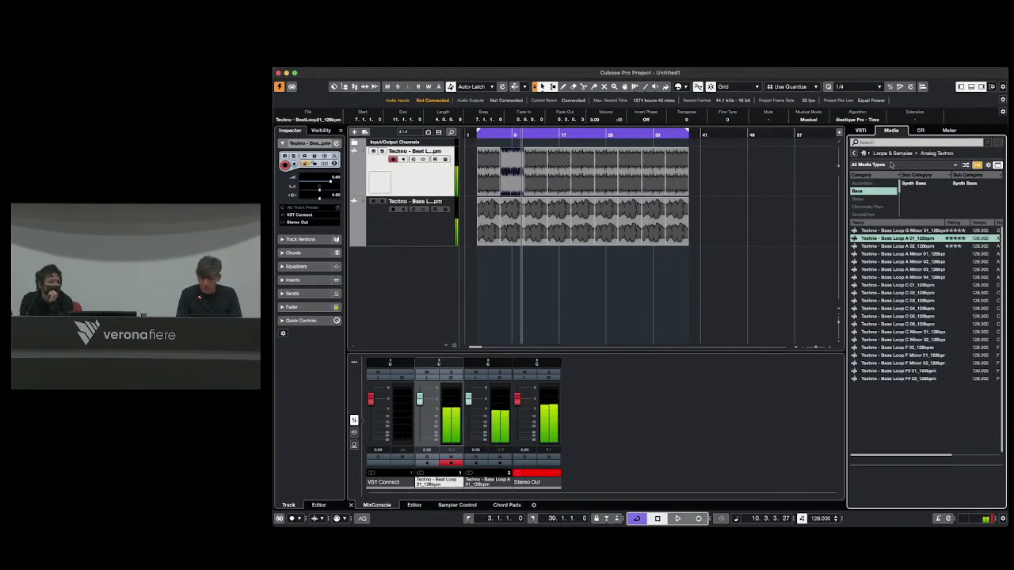
# - Browse the sample folders inside "sample for production" in the file browser for further loop packs
pyautogui.click(864, 153)
pyautogui.click(957, 289)
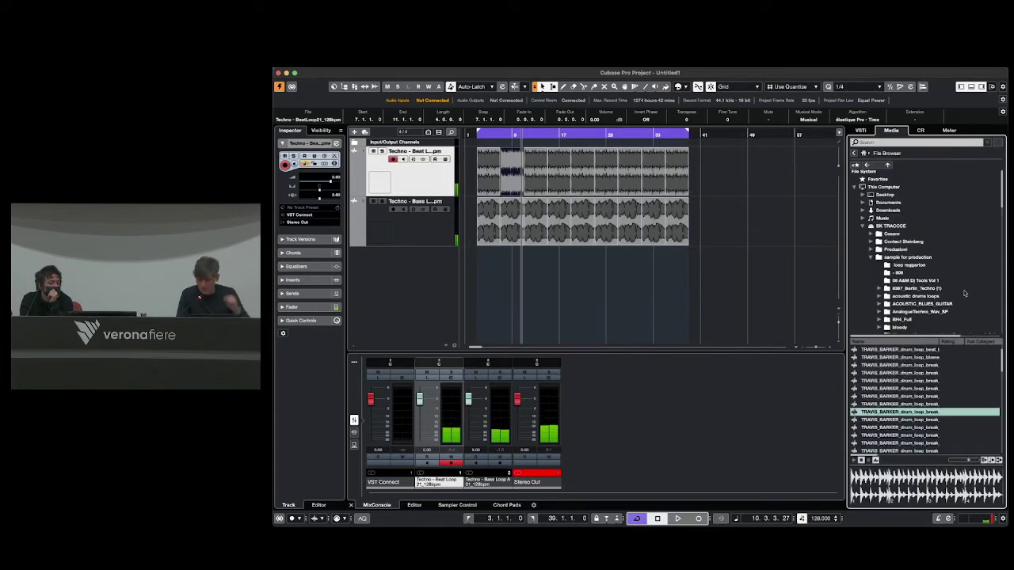
pyautogui.scroll(-10, 963, 293)
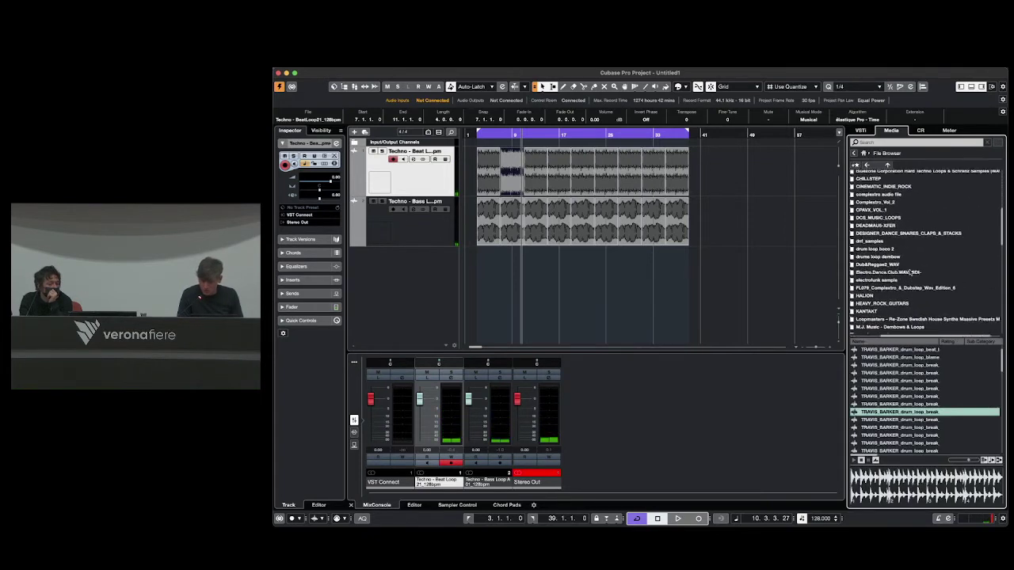
pyautogui.scroll(10, 911, 272)
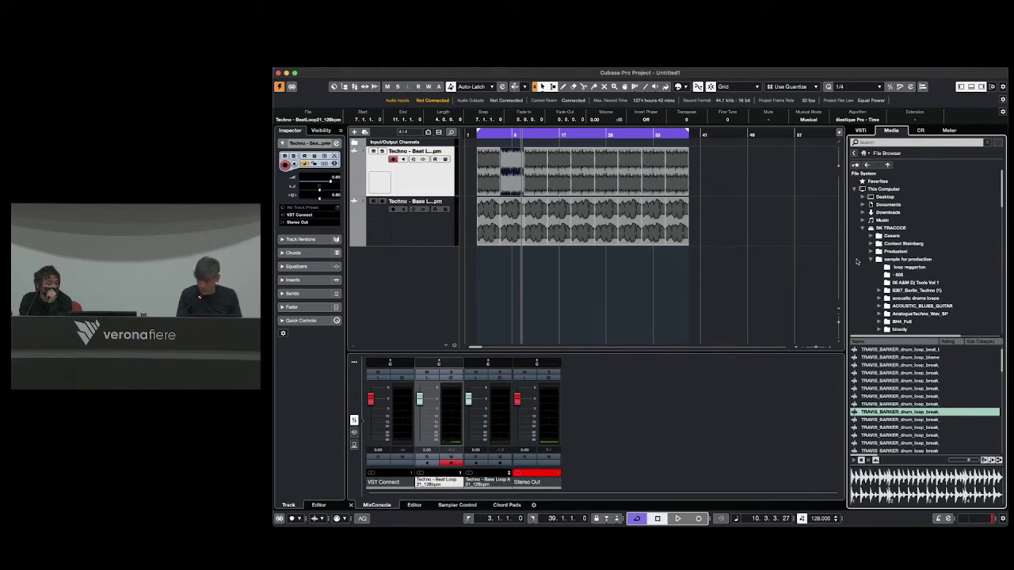
pyautogui.scroll(-8, 899, 273)
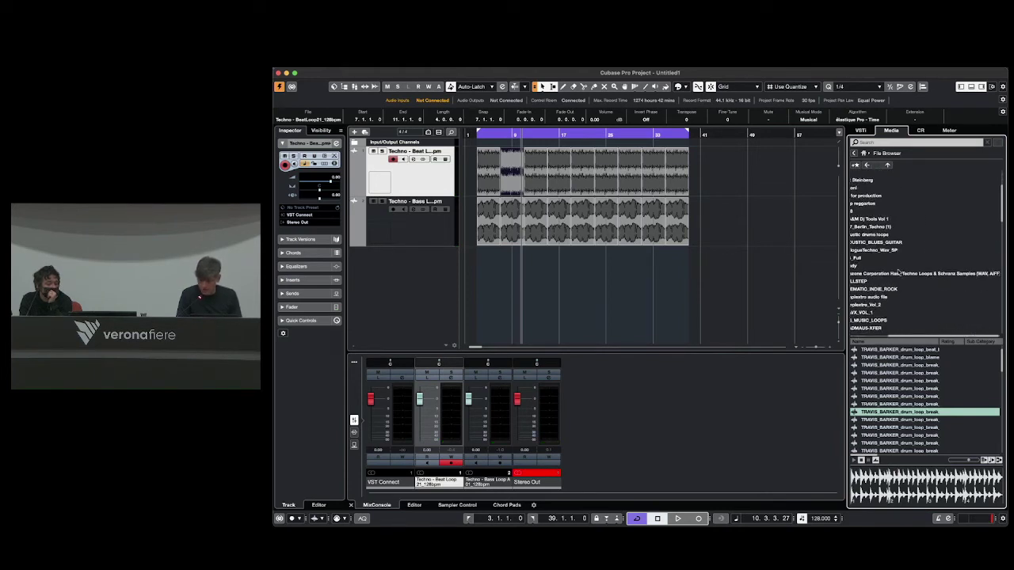
pyautogui.scroll(-3, 899, 273)
pyautogui.hscroll(-2, 899, 273)
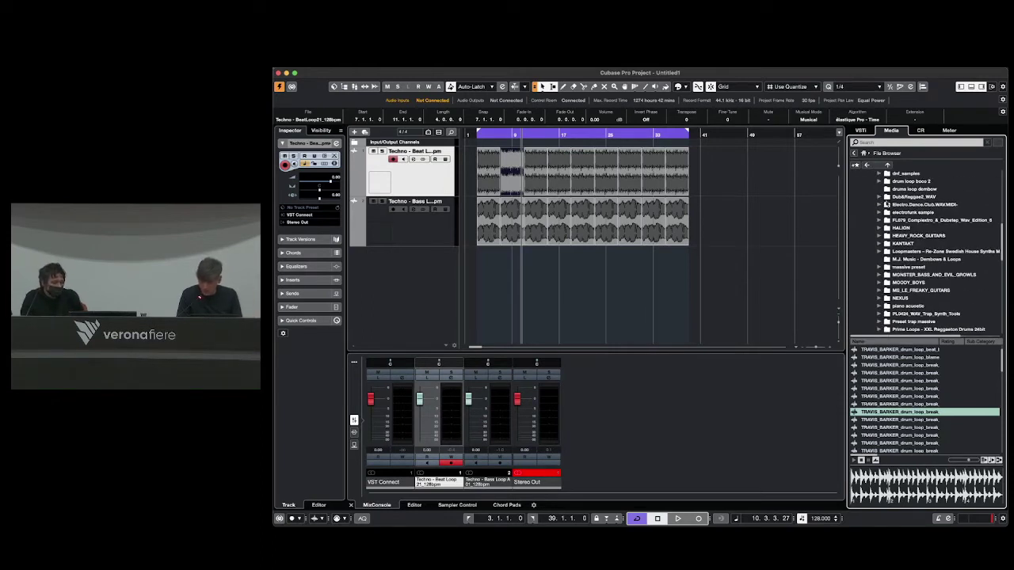
pyautogui.scroll(5, 881, 202)
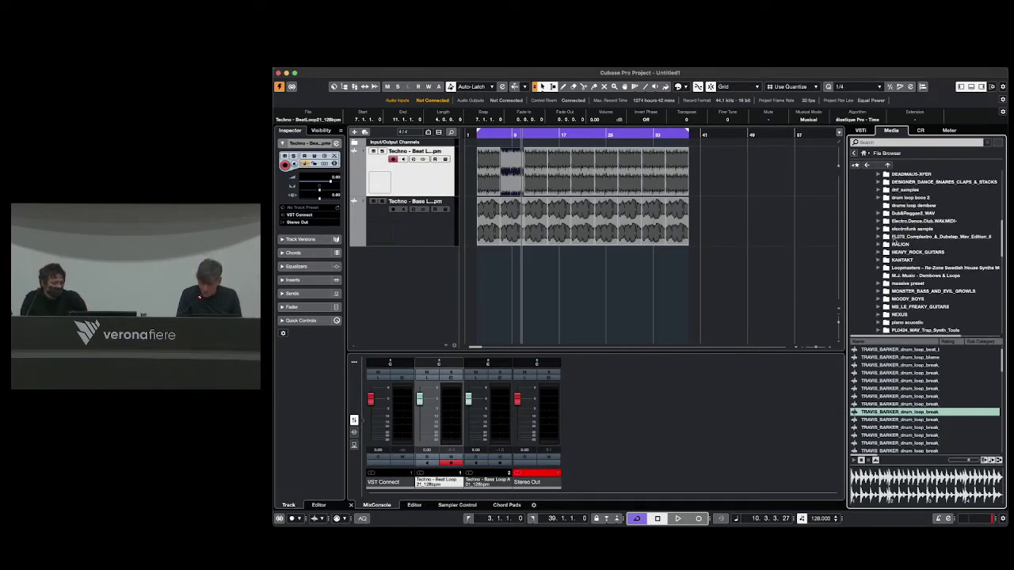
pyautogui.scroll(2, 893, 237)
pyautogui.hscroll(-1, 893, 237)
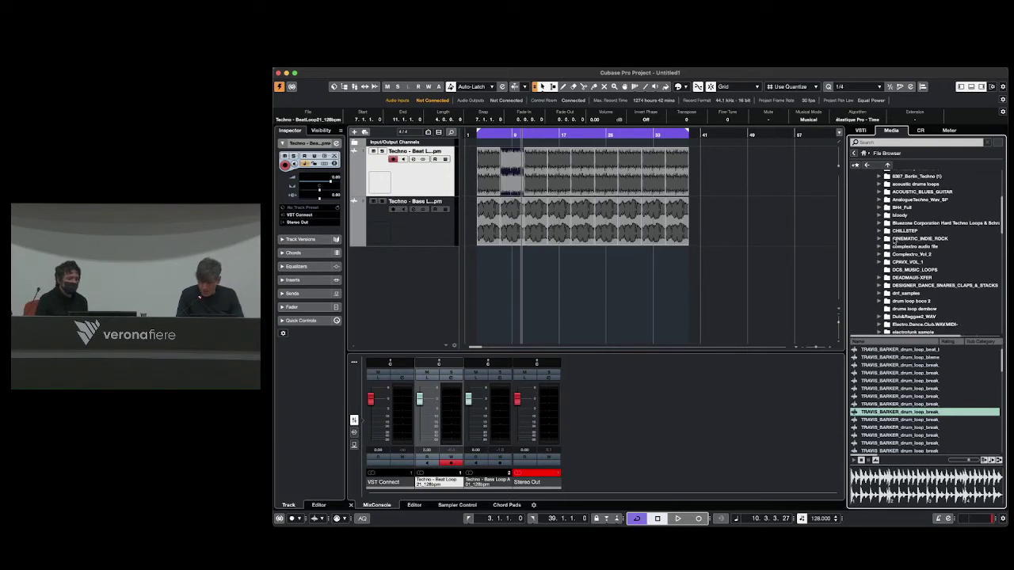
pyautogui.scroll(-15, 875, 238)
pyautogui.hscroll(2, 879, 233)
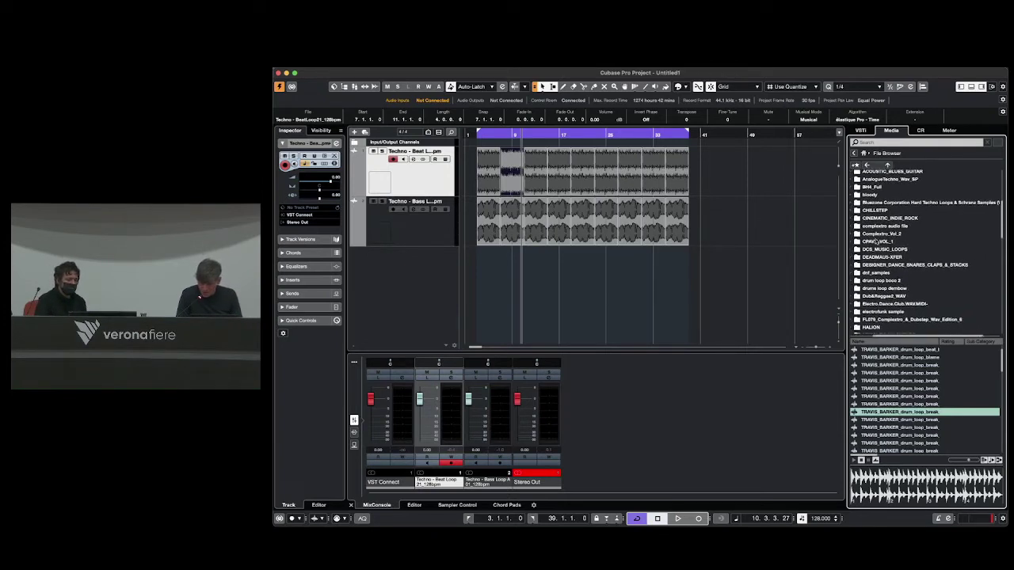
pyautogui.scroll(-5, 885, 225)
pyautogui.hscroll(-2, 883, 225)
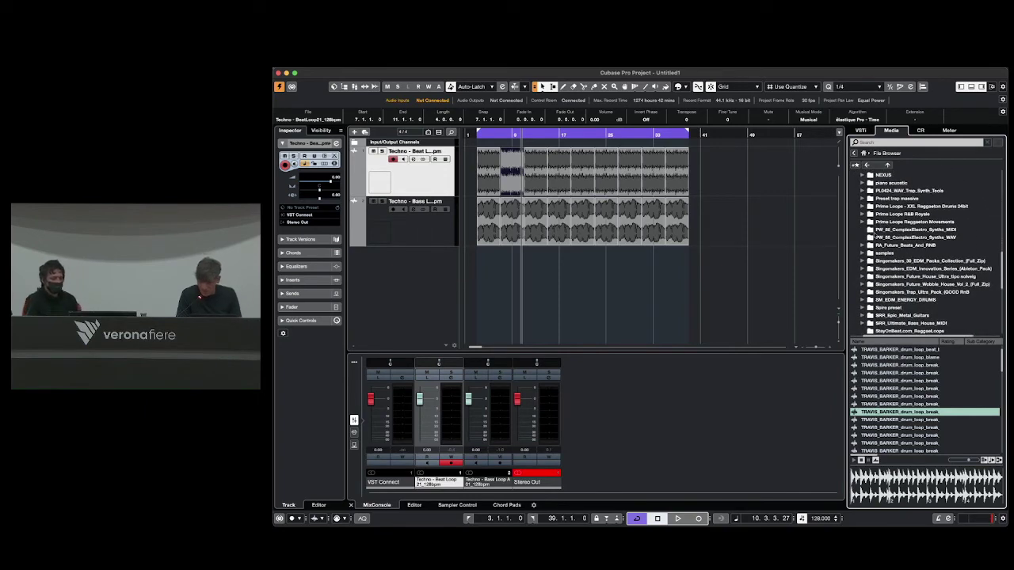
pyautogui.scroll(-3, 880, 230)
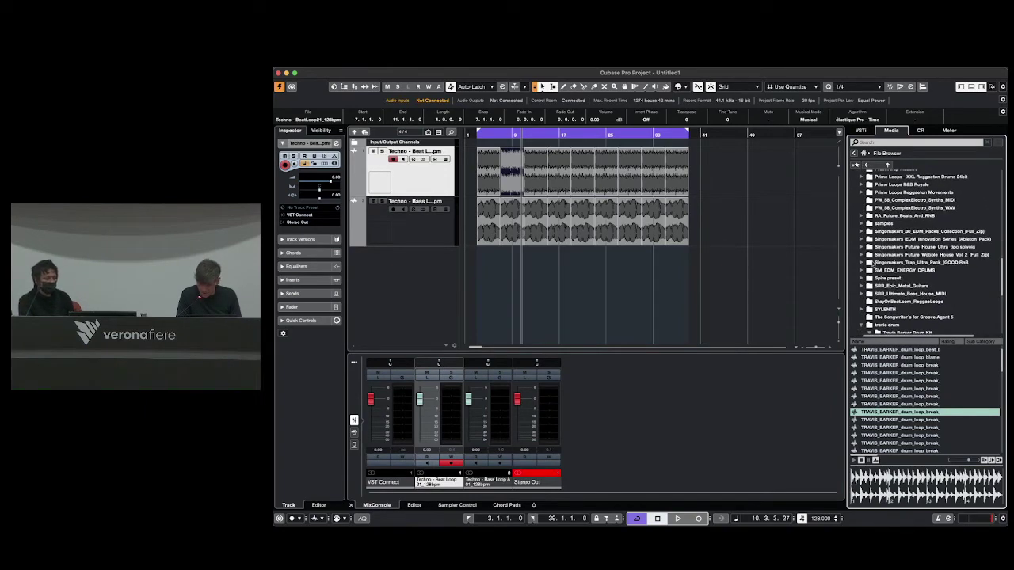
# - Audition SFHU melody loops 001 and 005 from the Singomakers Future House Ultra pack's SFHU_Melody_Loops folder
pyautogui.click(859, 254)
pyautogui.click(861, 247)
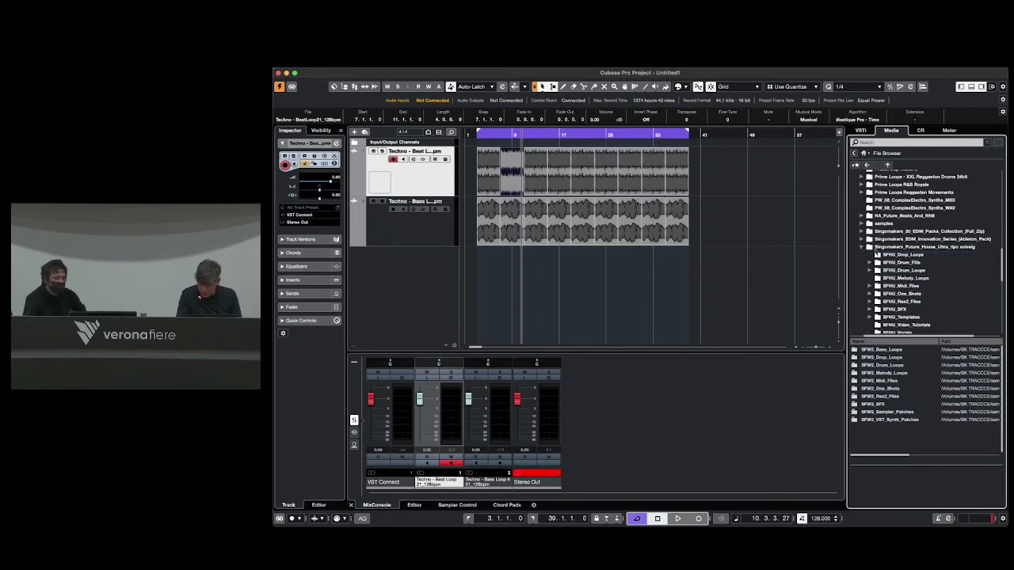
pyautogui.scroll(-3, 879, 253)
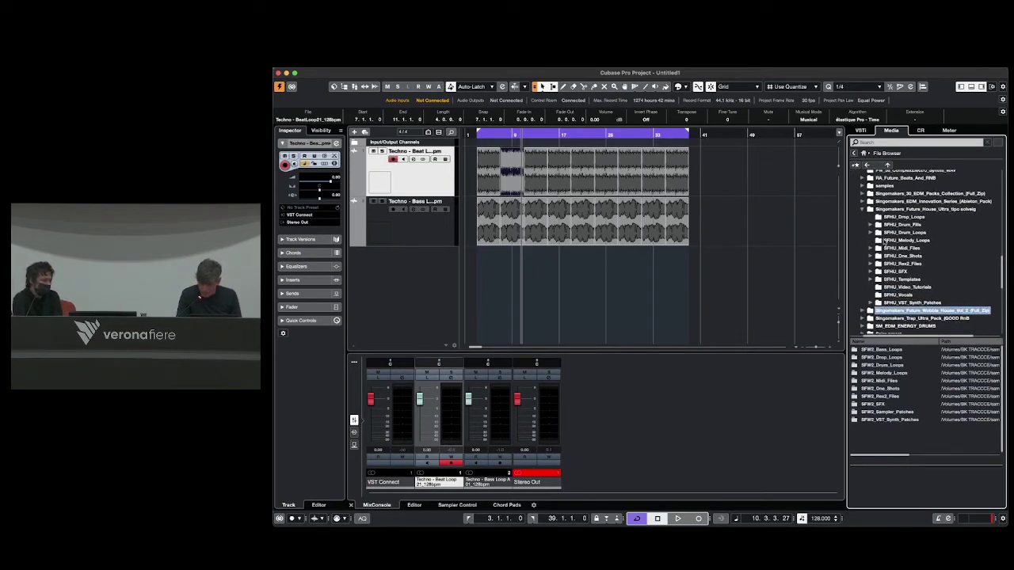
pyautogui.click(885, 240)
pyautogui.click(890, 358)
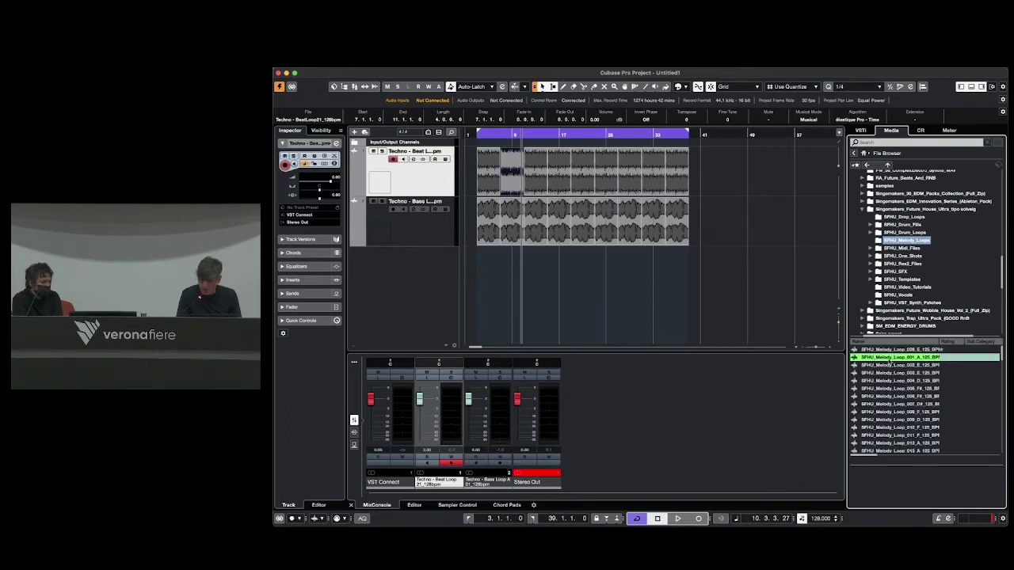
pyautogui.click(893, 389)
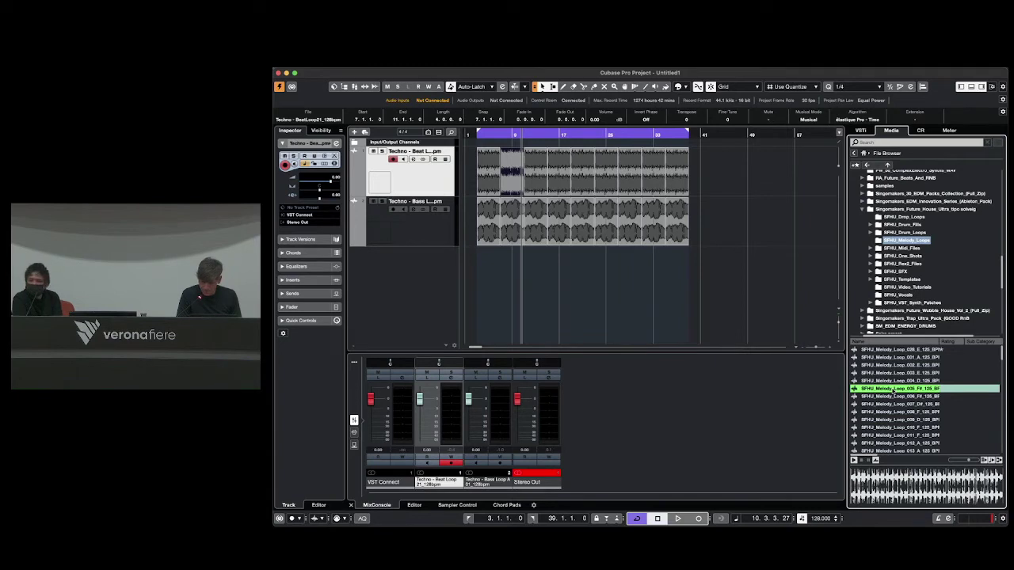
# - Mute the bass track, place SFHU_Melody_Loop_005 on a new audio track repeated from bar 3 to bar 43, and play it with the beat
pyautogui.press('m')
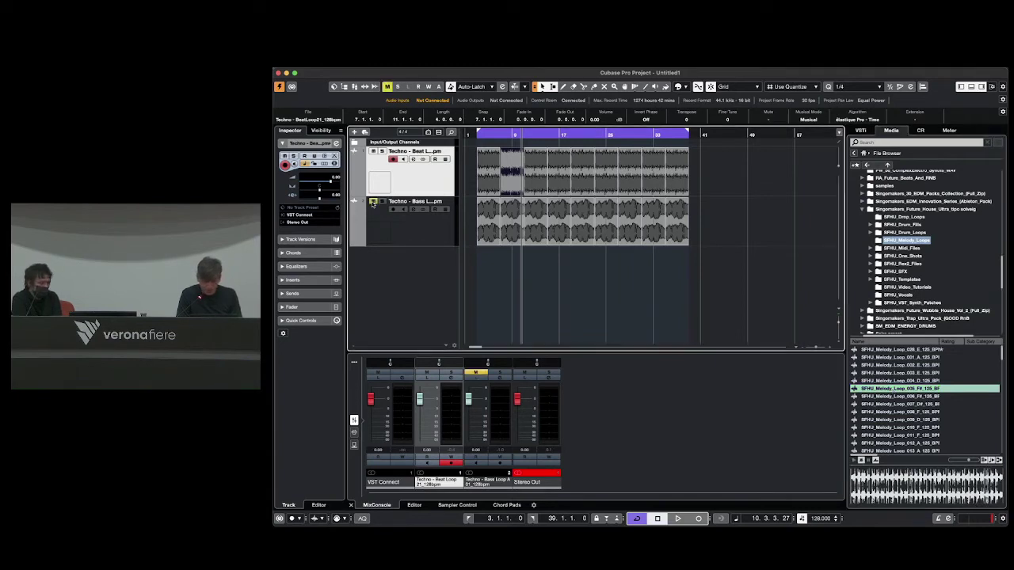
pyautogui.moveTo(900, 393); pyautogui.dragTo(711, 274)
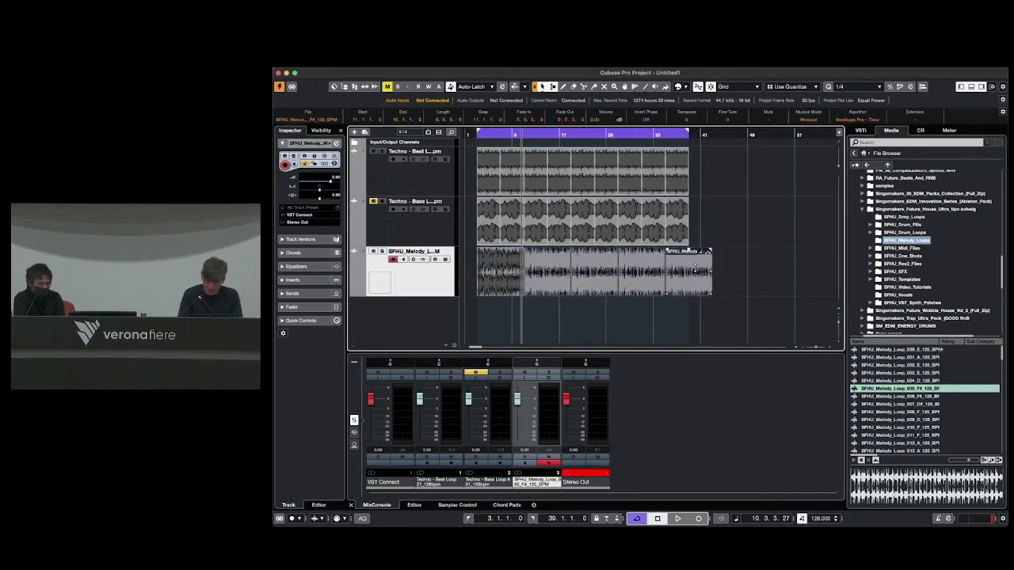
pyautogui.press('space')
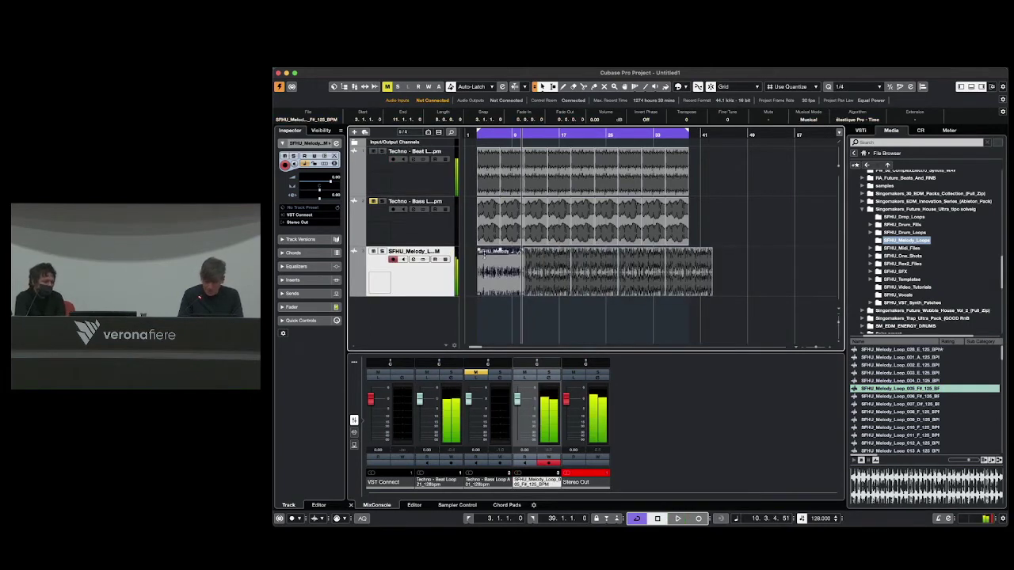
# - Solo the beat and melody tracks, and set the locators around the first melody event, from bar 3 to bar 11
pyautogui.click(382, 150)
pyautogui.click(373, 250)
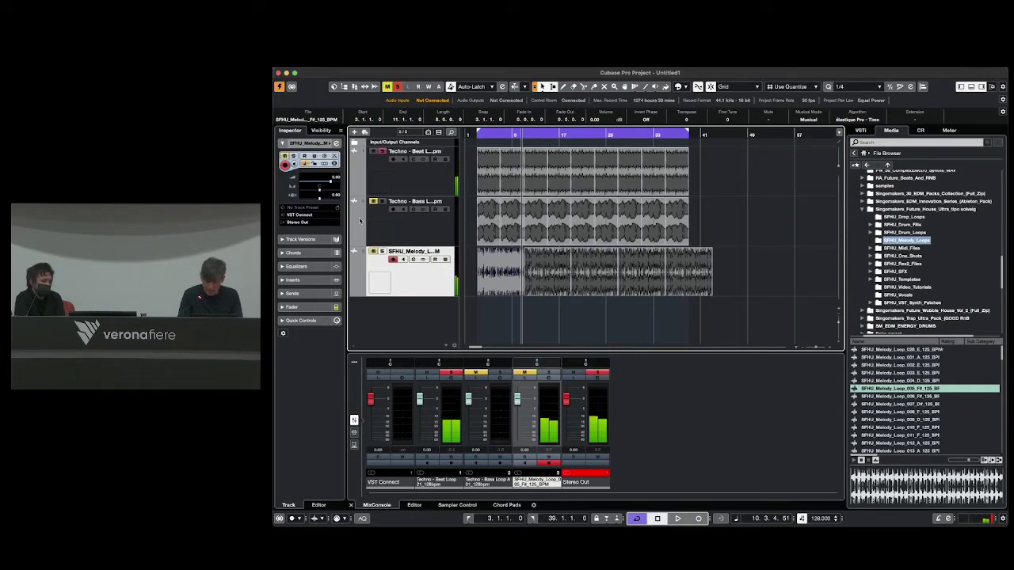
pyautogui.click(373, 250)
pyautogui.press('h')
pyautogui.press('h')
pyautogui.press('h')
pyautogui.press('h')
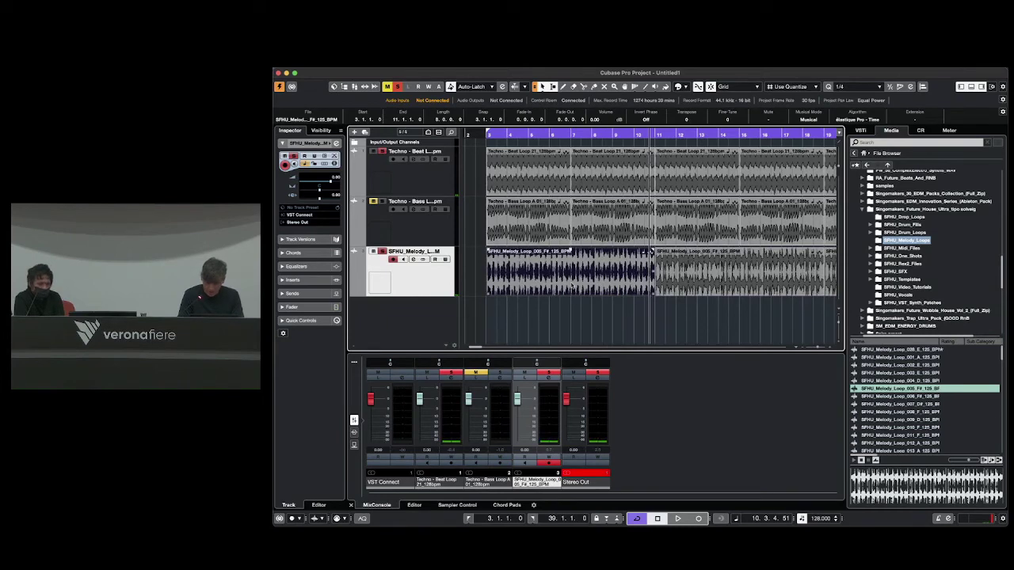
pyautogui.press('p')
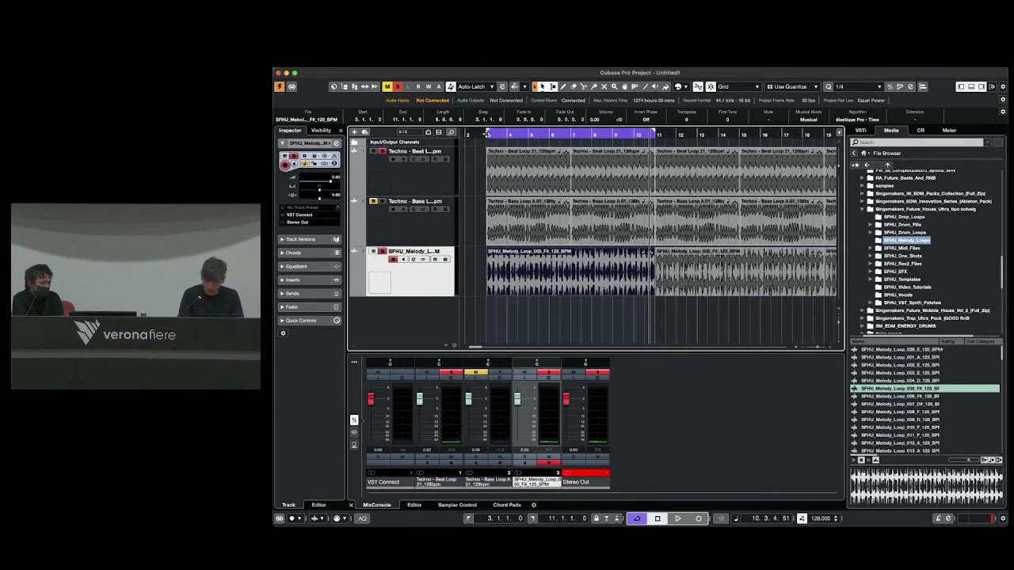
# - Play from bar 3 while lowering Stereo Out to about -4.9 dB, the melody to about -4.4 dB and the beat to about -2.2 dB
pyautogui.click(487, 135)
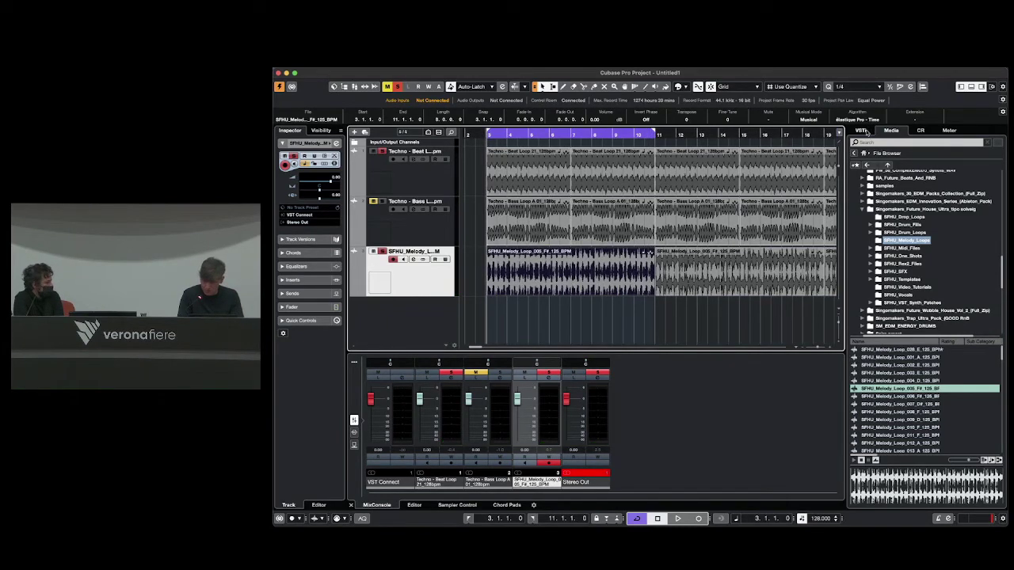
pyautogui.click(860, 130)
pyautogui.press('space')
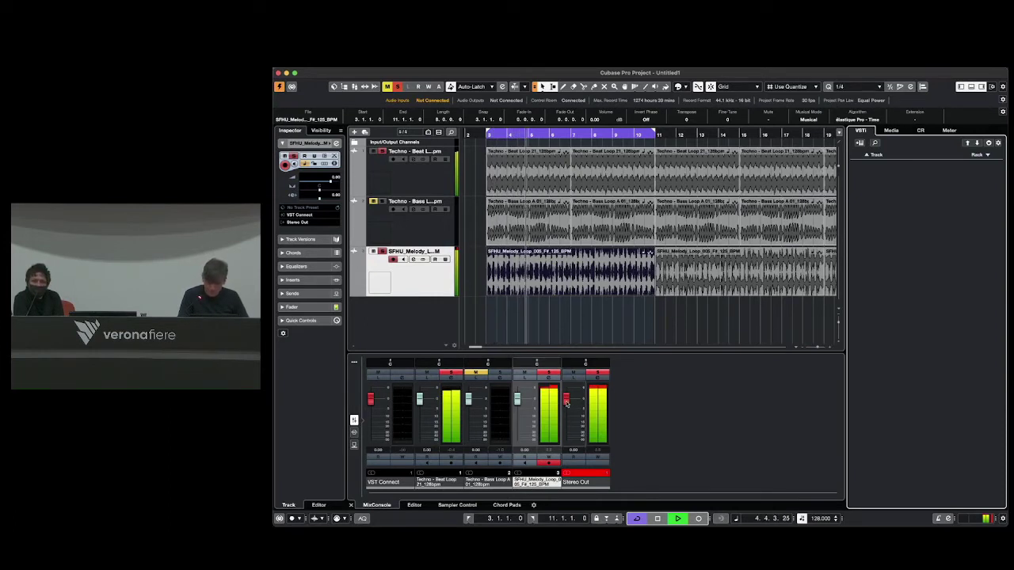
pyautogui.moveTo(566, 401); pyautogui.dragTo(516, 408)
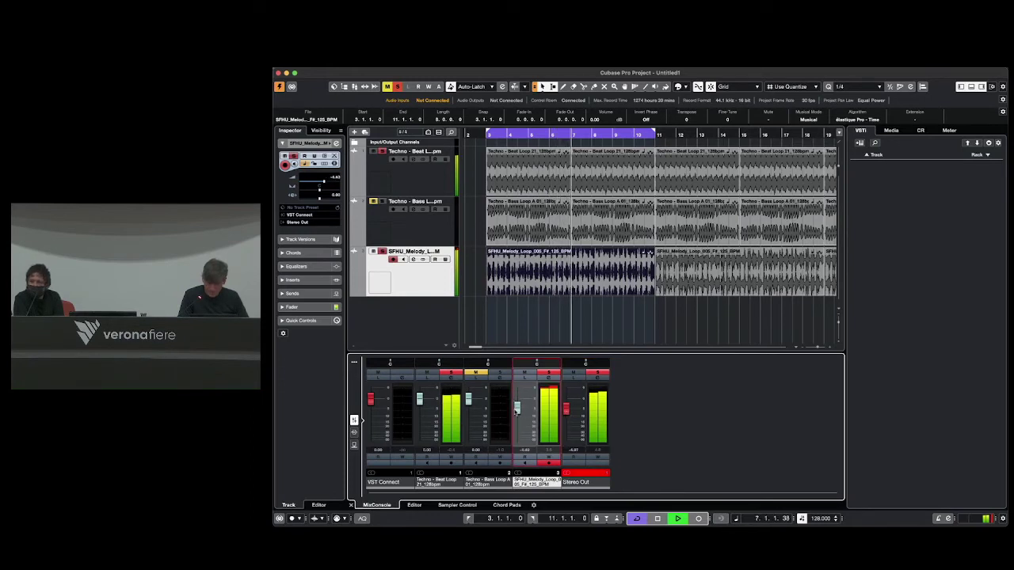
pyautogui.moveTo(419, 398); pyautogui.dragTo(421, 406)
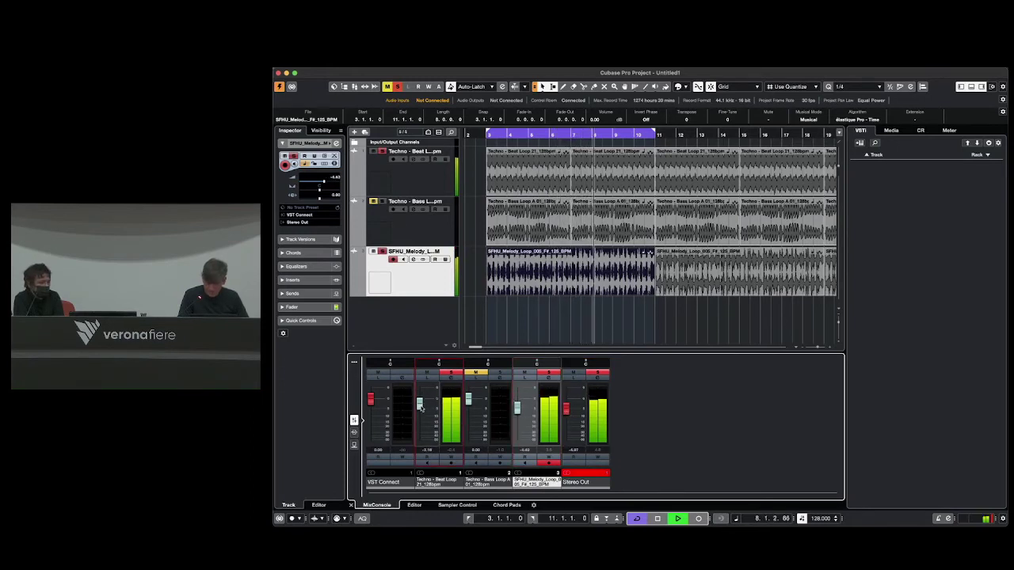
pyautogui.press('space')
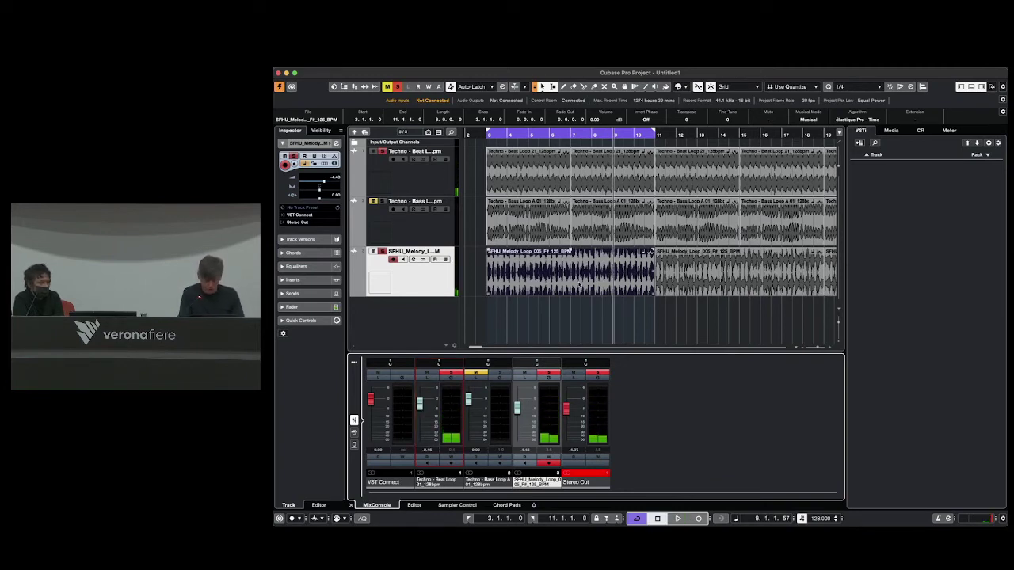
# - Deselect the melody event, hide the mixer below the arrangement, and enlarge the track heights
pyautogui.click(655, 297)
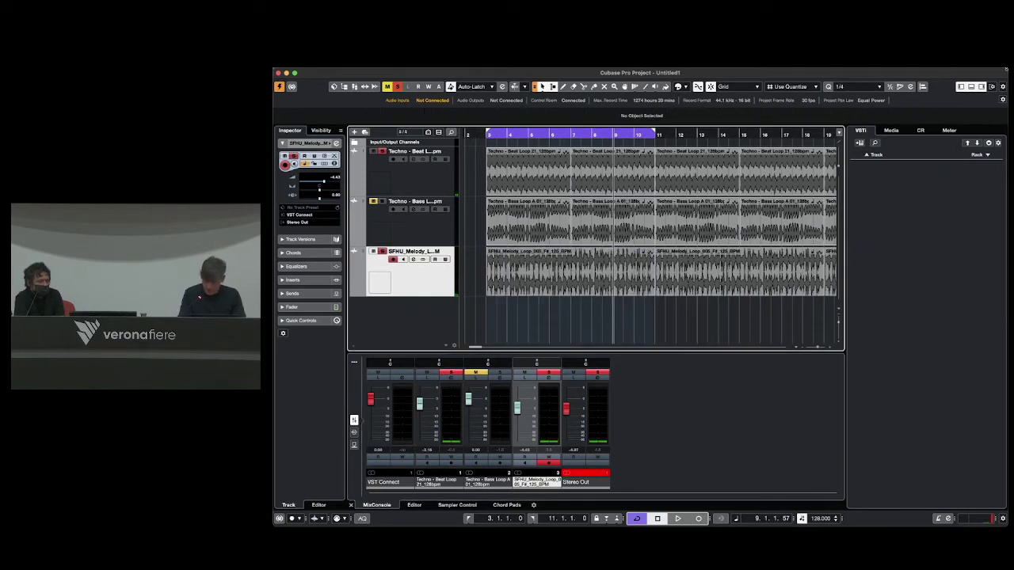
pyautogui.click(970, 87)
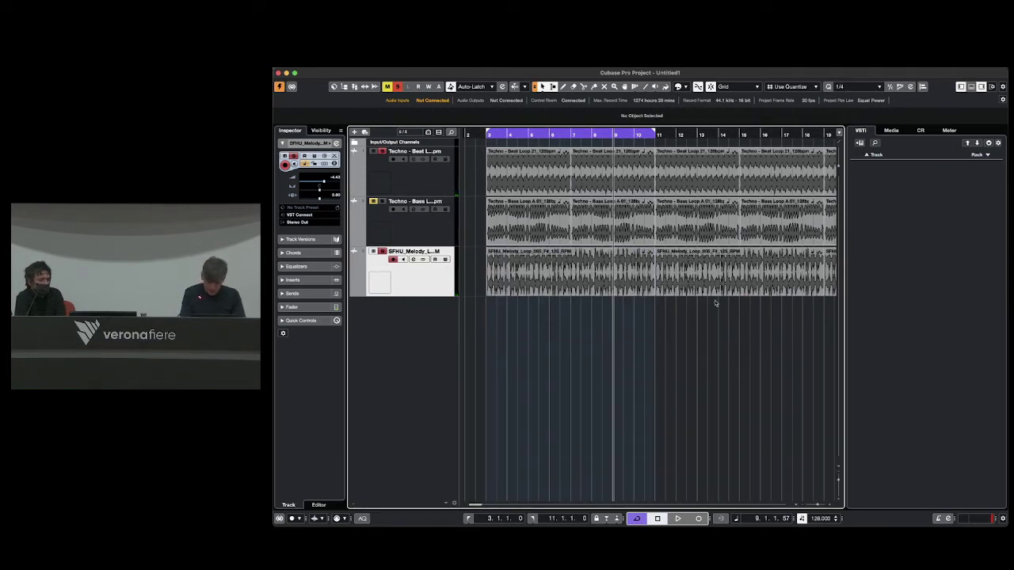
pyautogui.hotkey('shift', 'h')
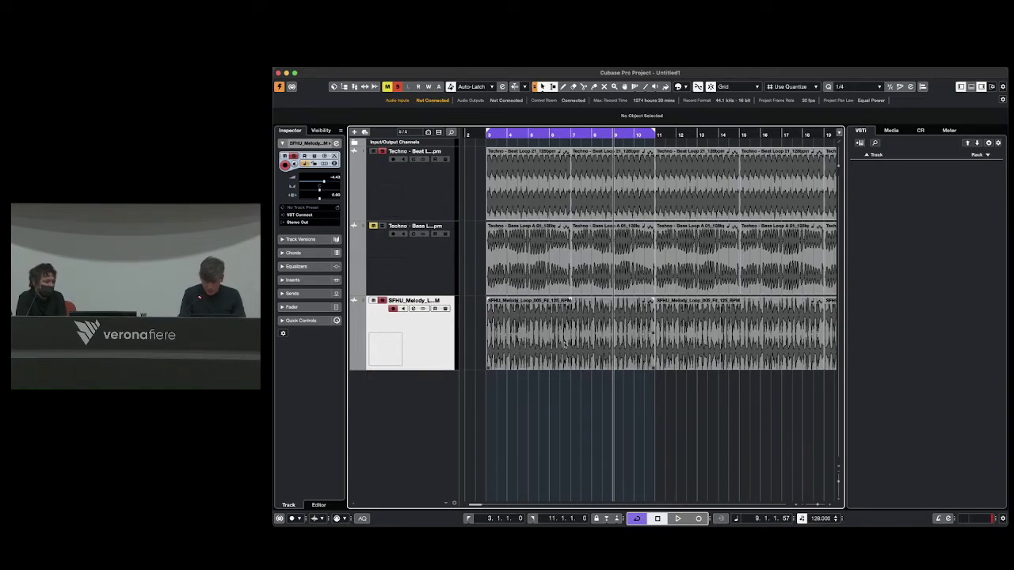
# - Select the range from 6.4.1 to 8.2.1 in the first melody event and move it onto a new track at 15.2.1
pyautogui.click(567, 358)
pyautogui.moveTo(567, 358)
pyautogui.mouseDown()
pyautogui.moveTo(686, 423)
pyautogui.moveTo(550, 362)
pyautogui.moveTo(658, 428)
pyautogui.moveTo(576, 357)
pyautogui.mouseUp()
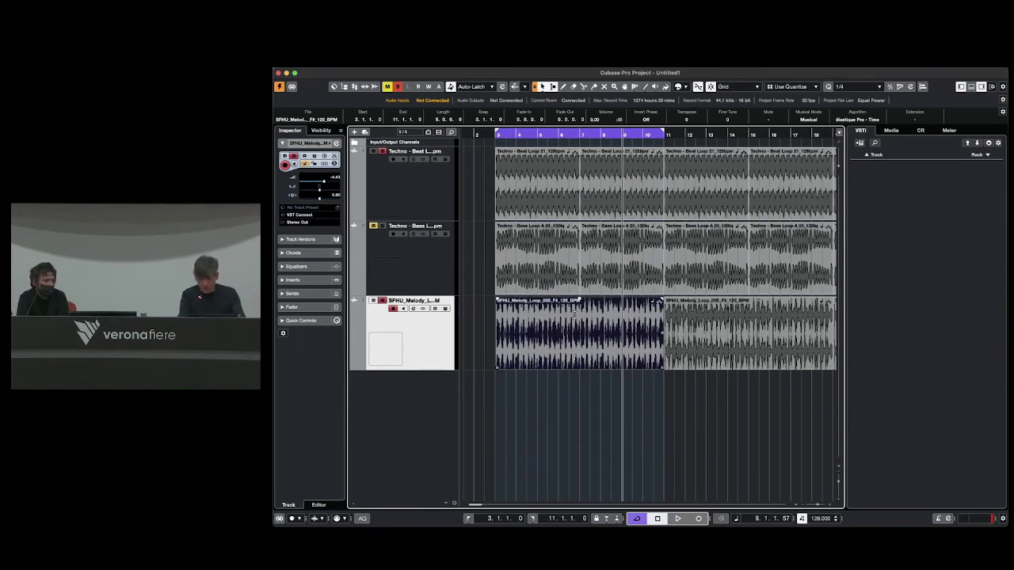
pyautogui.moveTo(575, 313); pyautogui.dragTo(604, 315)
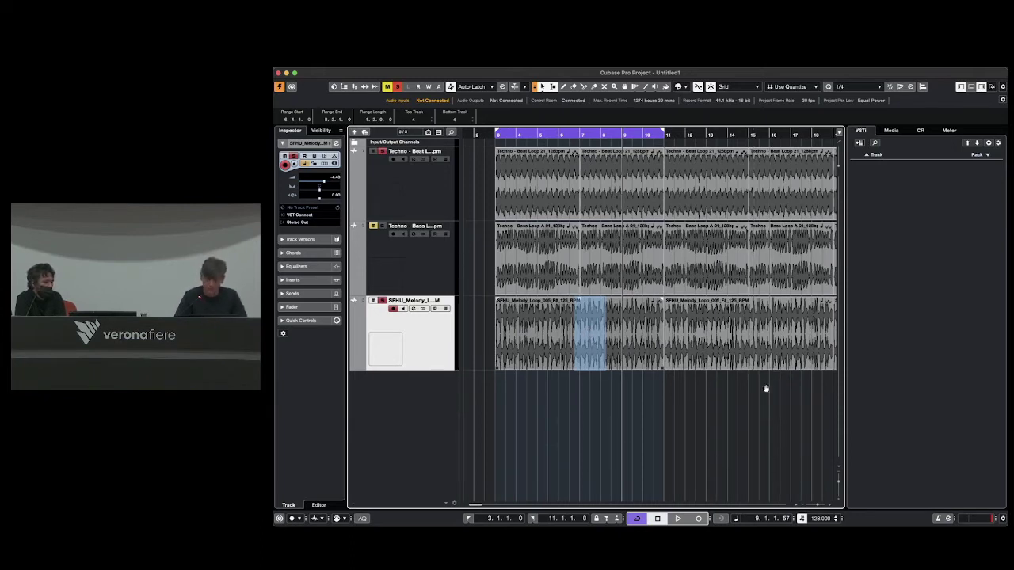
pyautogui.moveTo(766, 388); pyautogui.dragTo(765, 389)
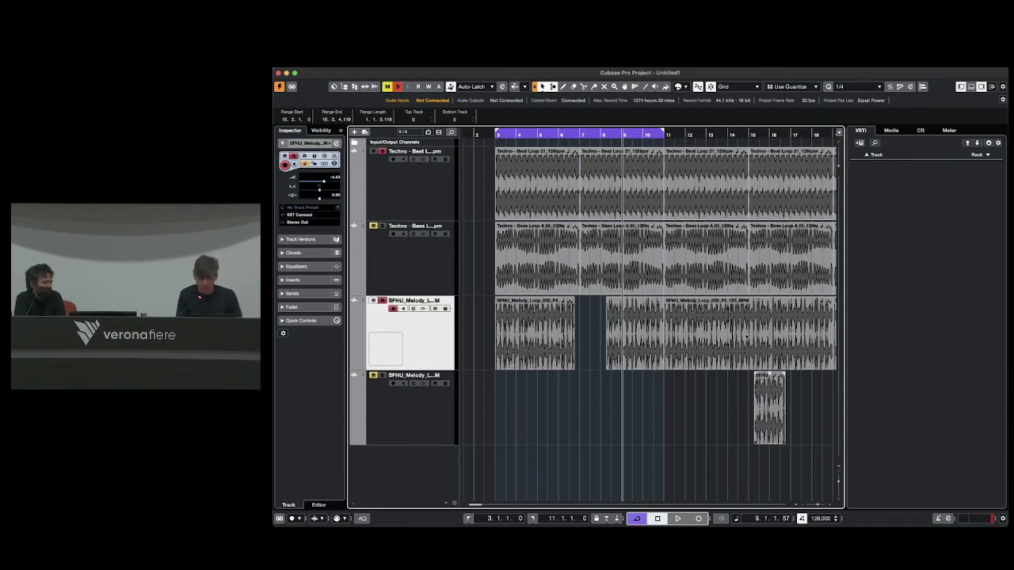
# - Open the Export Audio Mixdown settings, review the available file types with MPEG 1 Layer 3 selected, and close without exporting
pyautogui.click(316, 71)
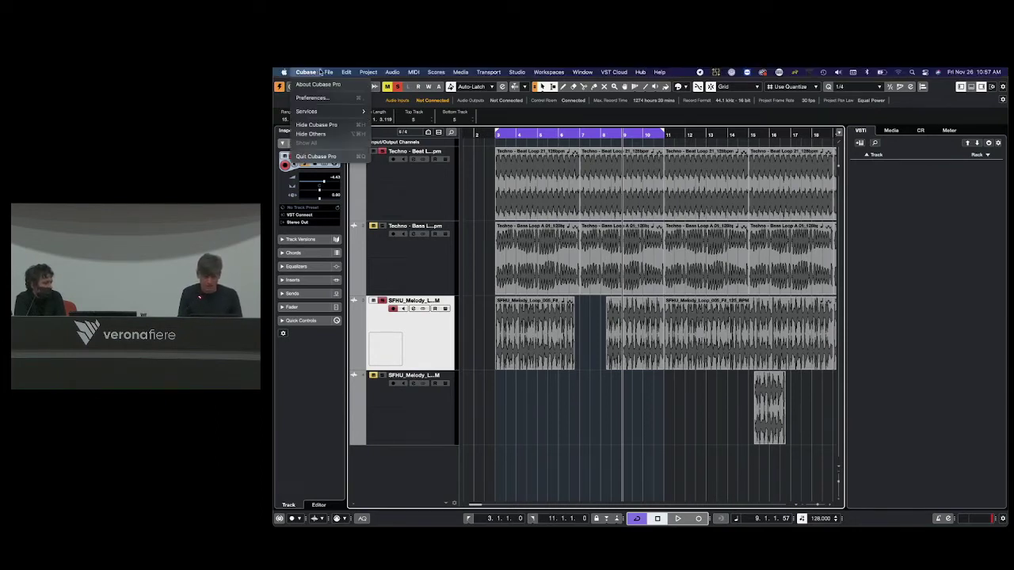
pyautogui.moveTo(341, 206)
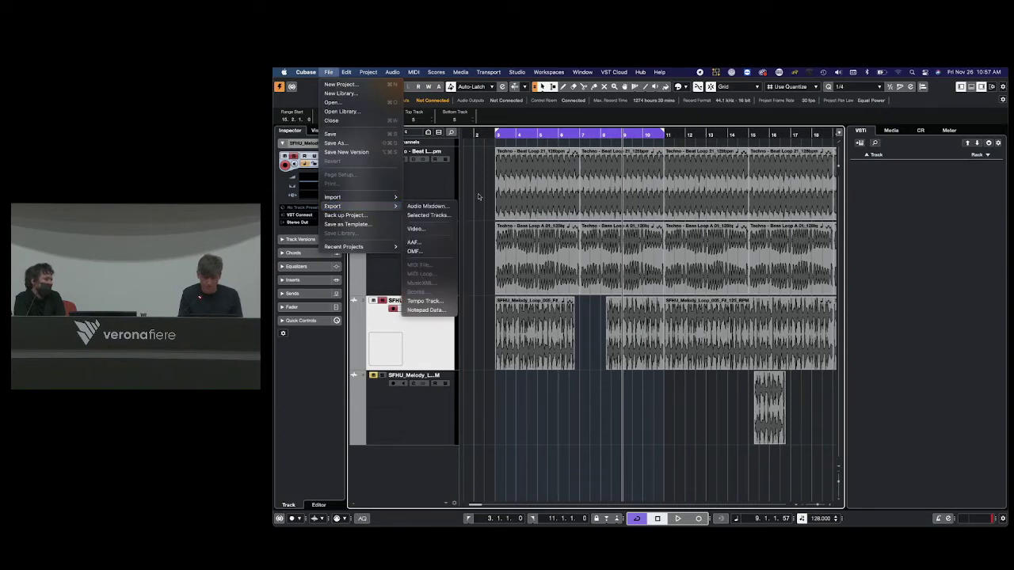
pyautogui.click(427, 206)
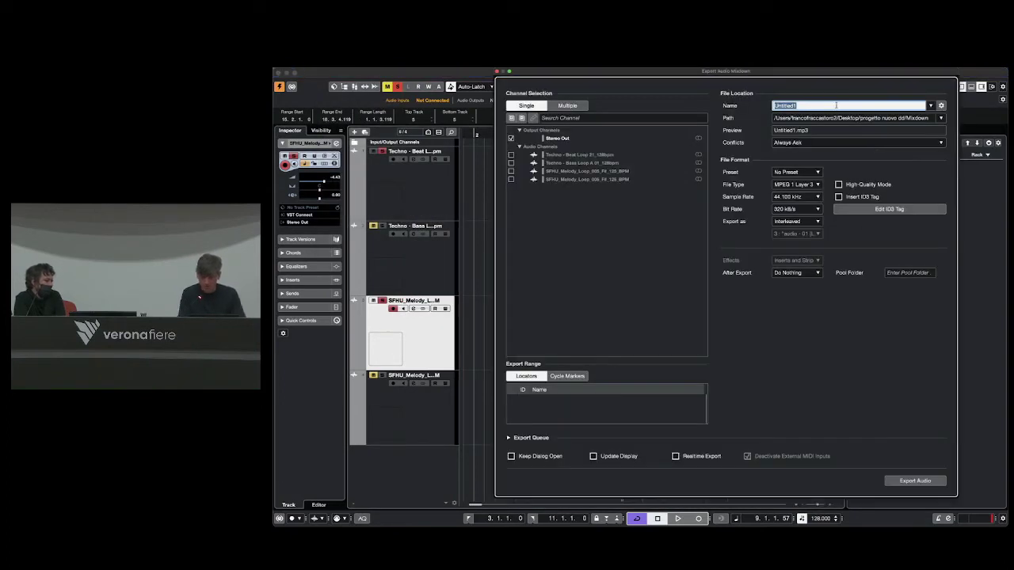
pyautogui.click(919, 117)
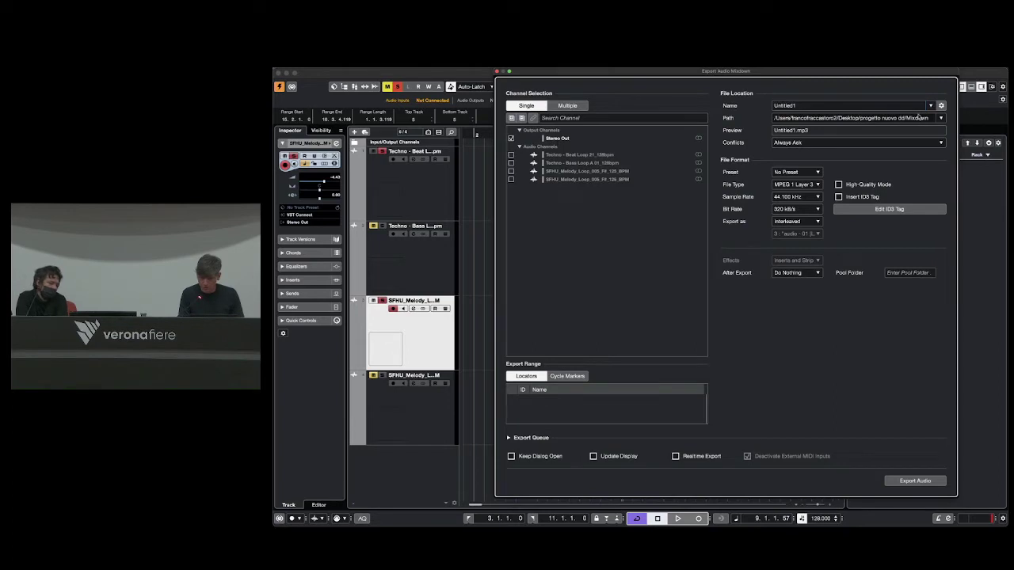
pyautogui.click(759, 319)
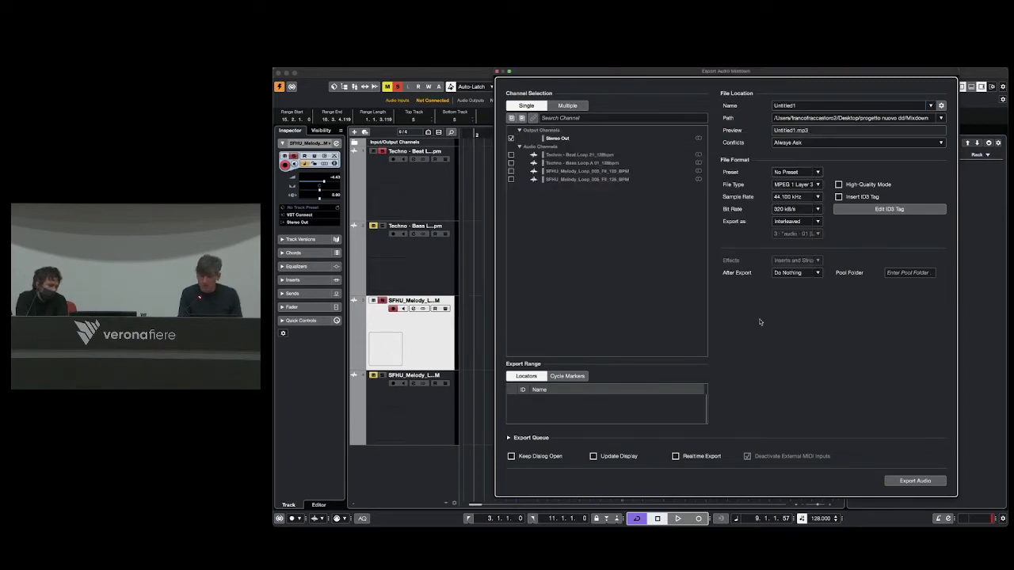
pyautogui.click(816, 187)
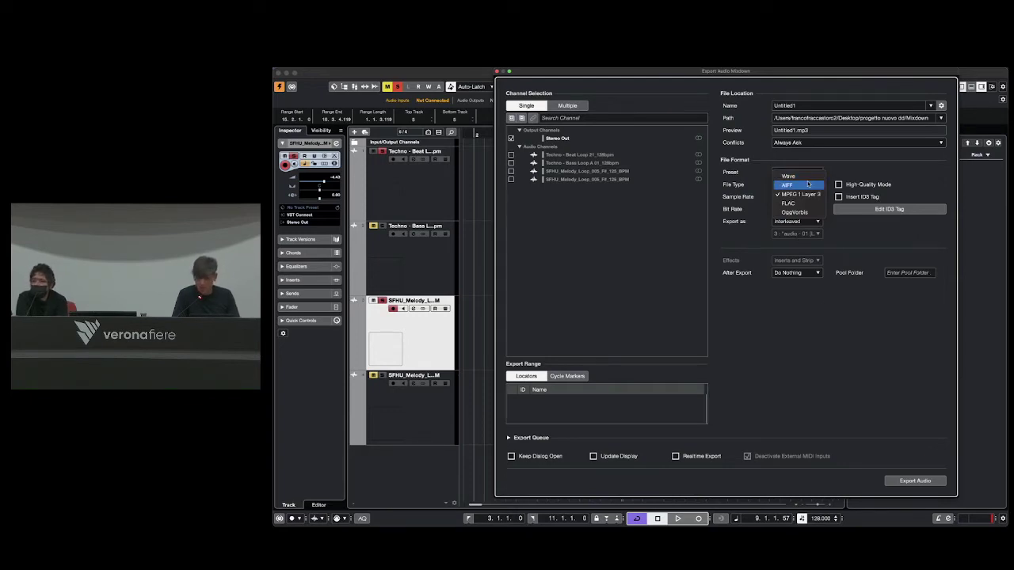
pyautogui.click(802, 194)
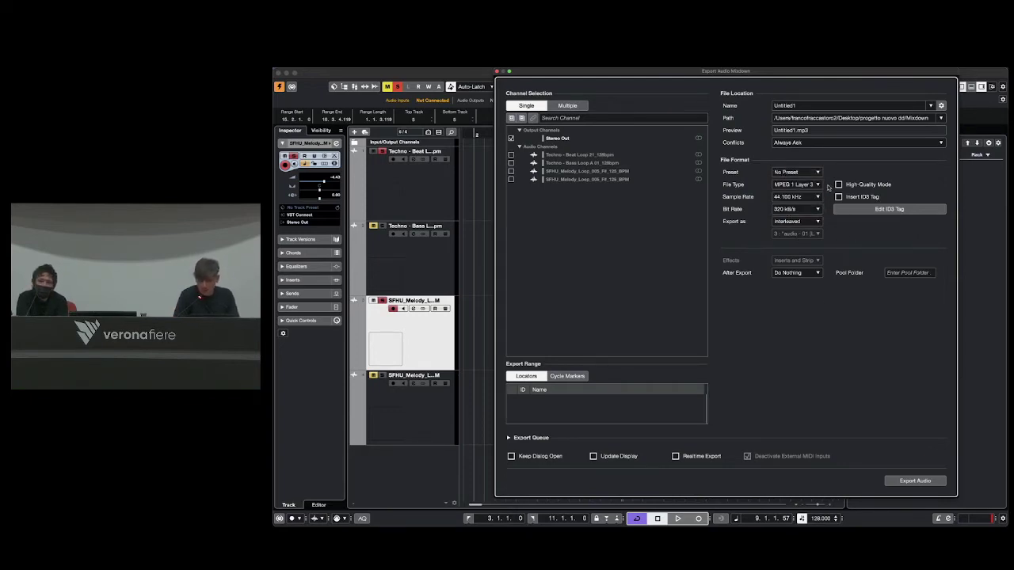
pyautogui.click(818, 186)
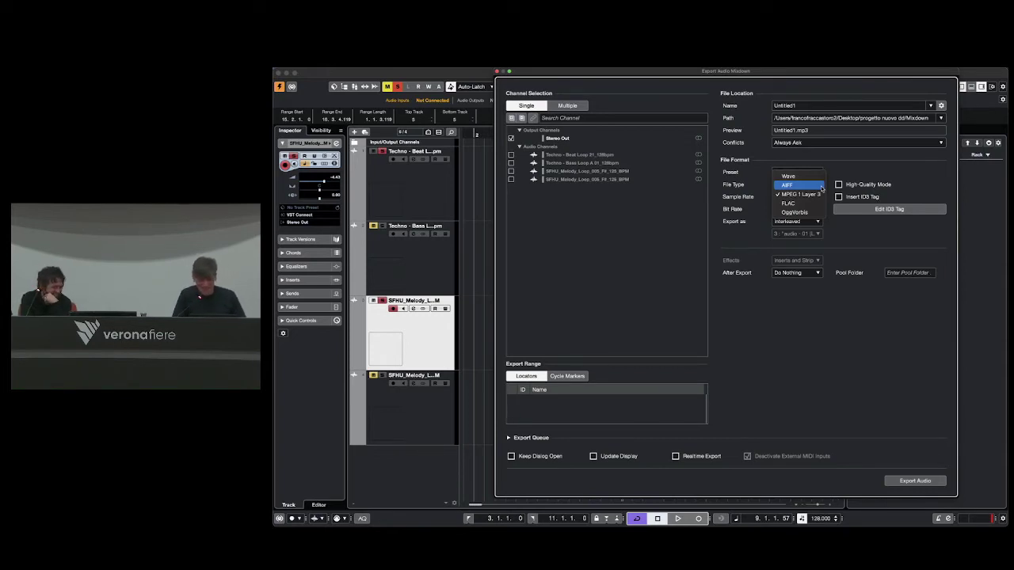
pyautogui.click(496, 72)
pyautogui.click(497, 72)
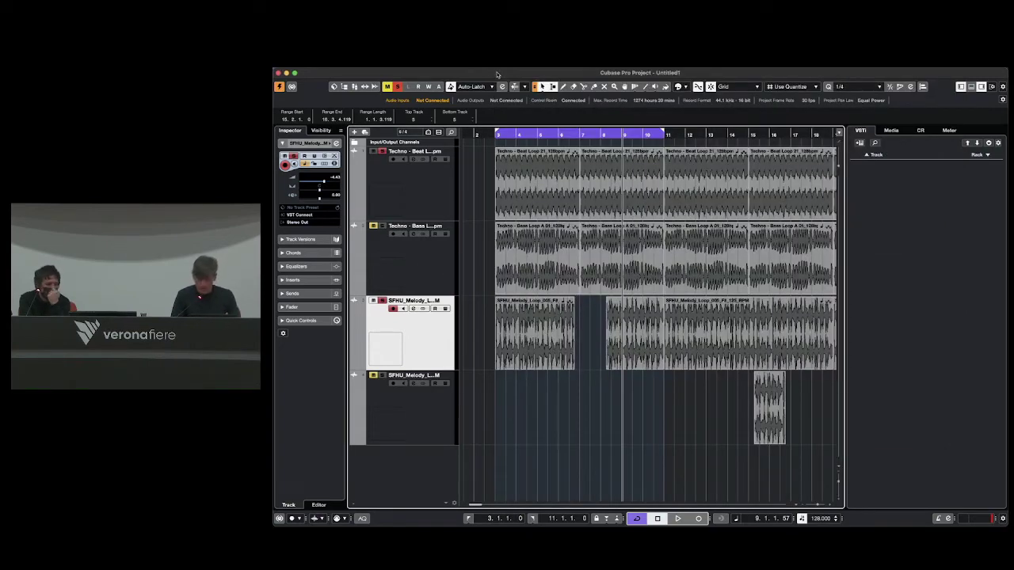
# - Minimize both Cubase project windows, the Outlook calendar and the Telegram window to reveal the desktop
pyautogui.click(286, 74)
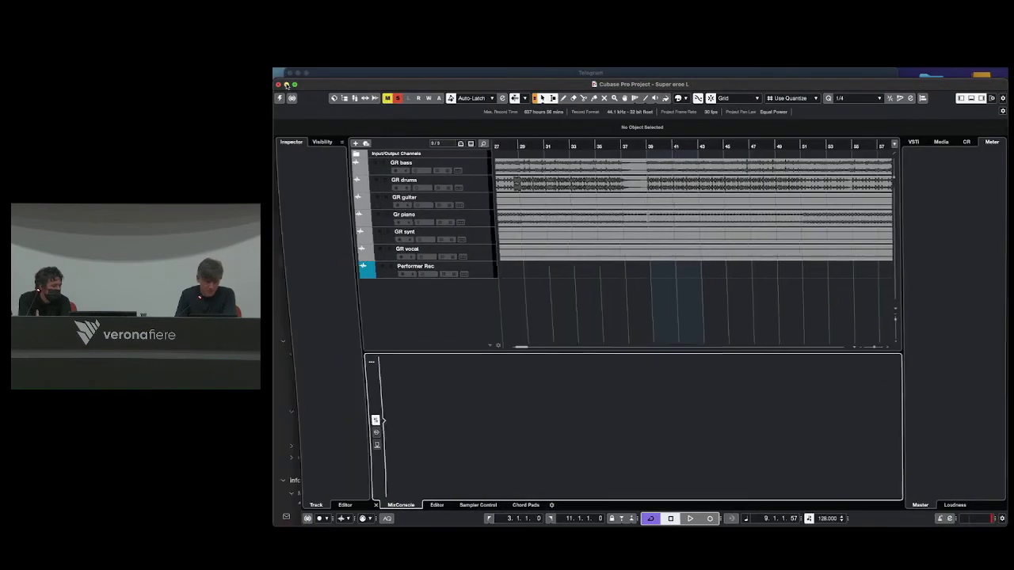
pyautogui.click(286, 84)
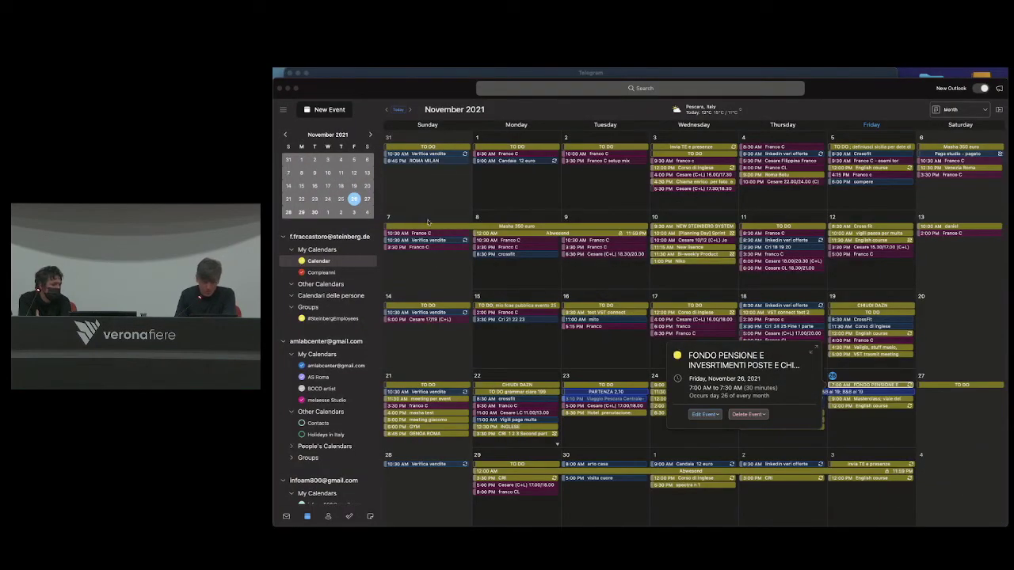
pyautogui.click(288, 88)
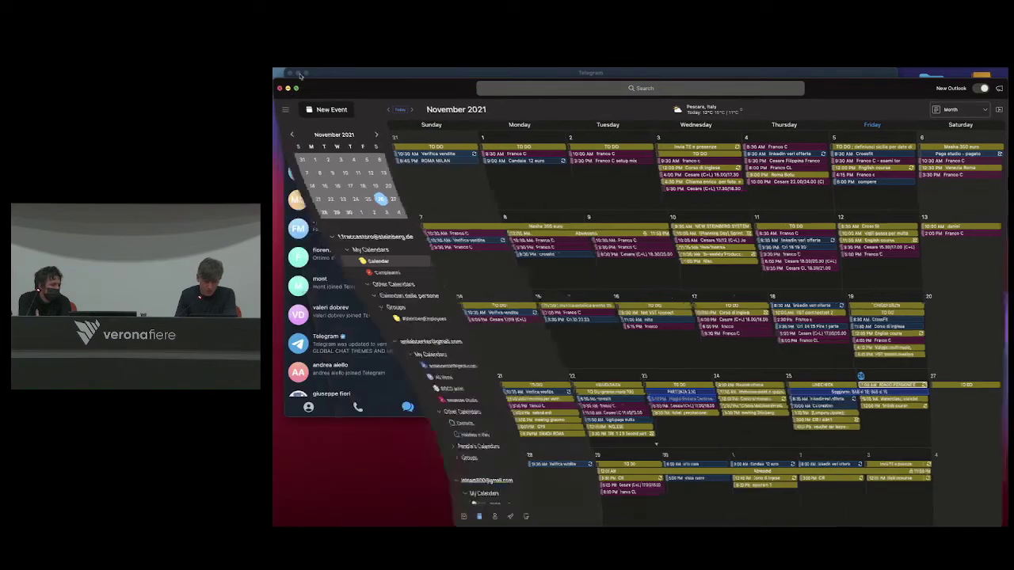
pyautogui.click(298, 74)
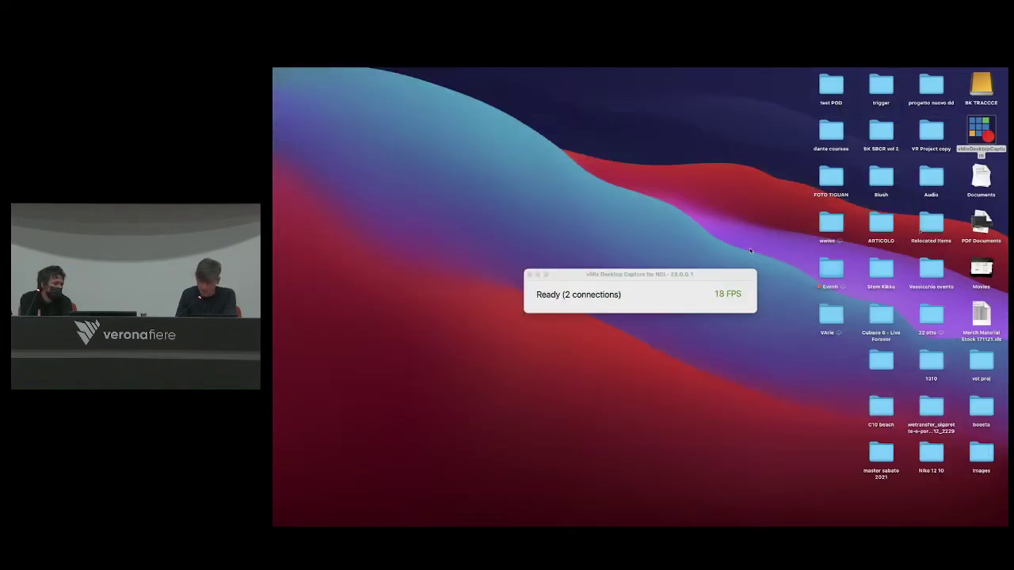
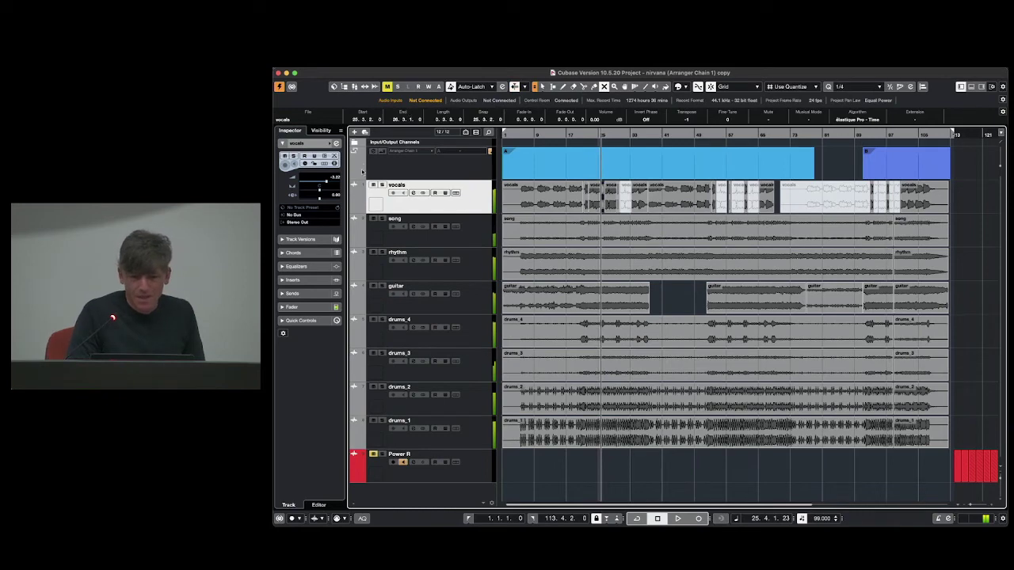
# - Mute the long vocals events starting at bar 1 and around bar 37, and audition the song track soloed and the mix unsoloed
pyautogui.click(560, 205)
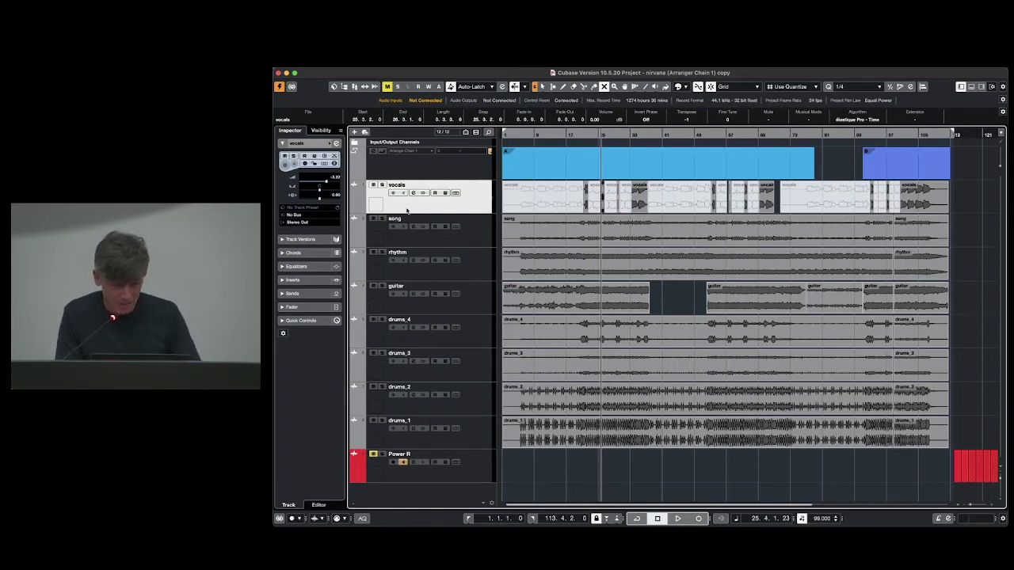
pyautogui.click(381, 218)
pyautogui.press('space')
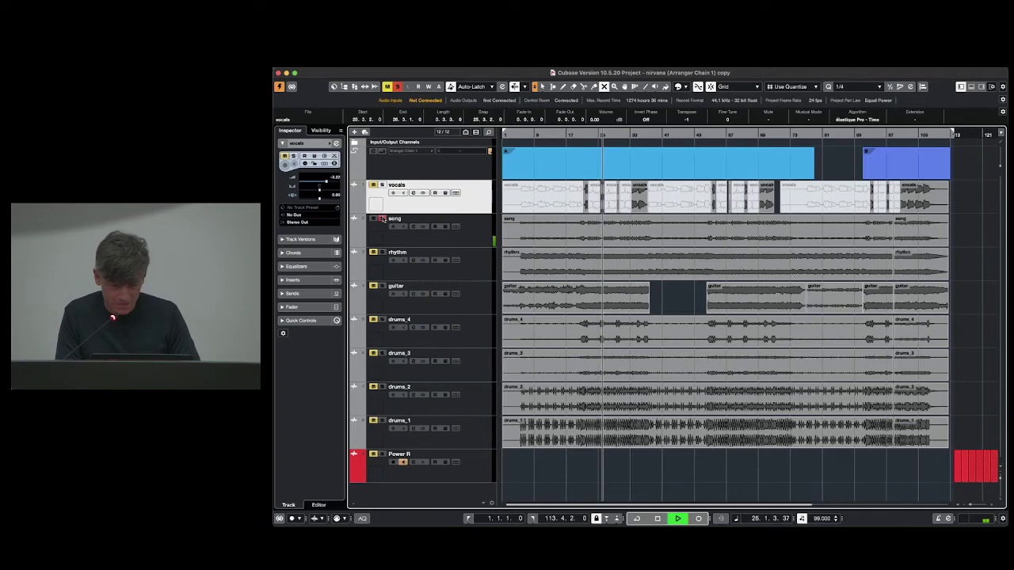
pyautogui.press('space')
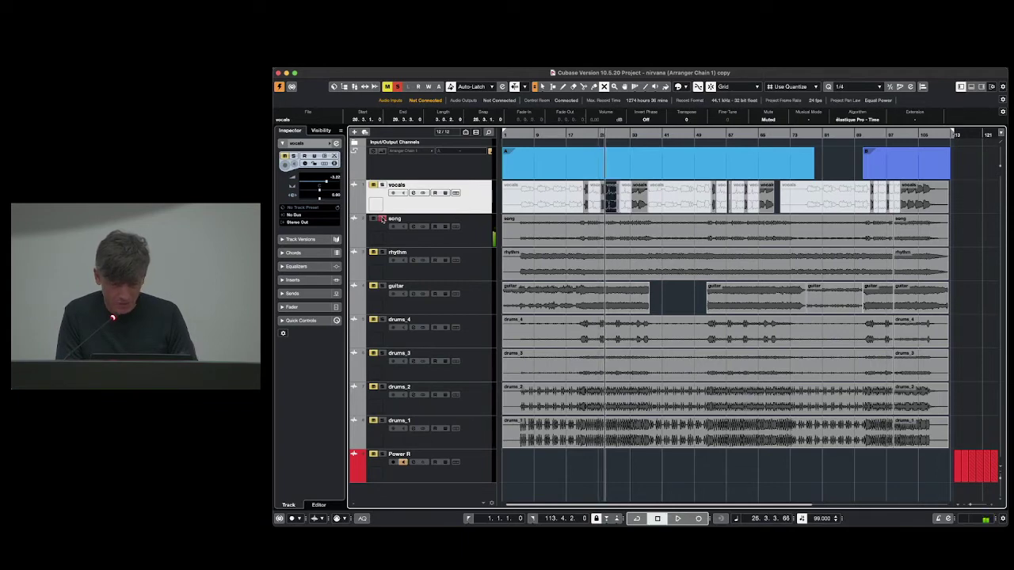
pyautogui.click(381, 219)
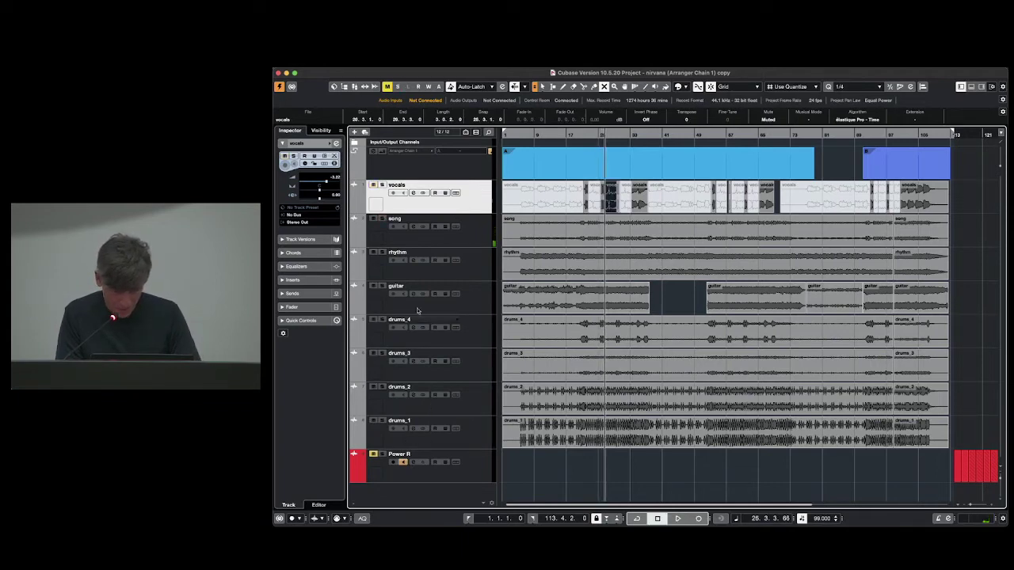
pyautogui.press('space')
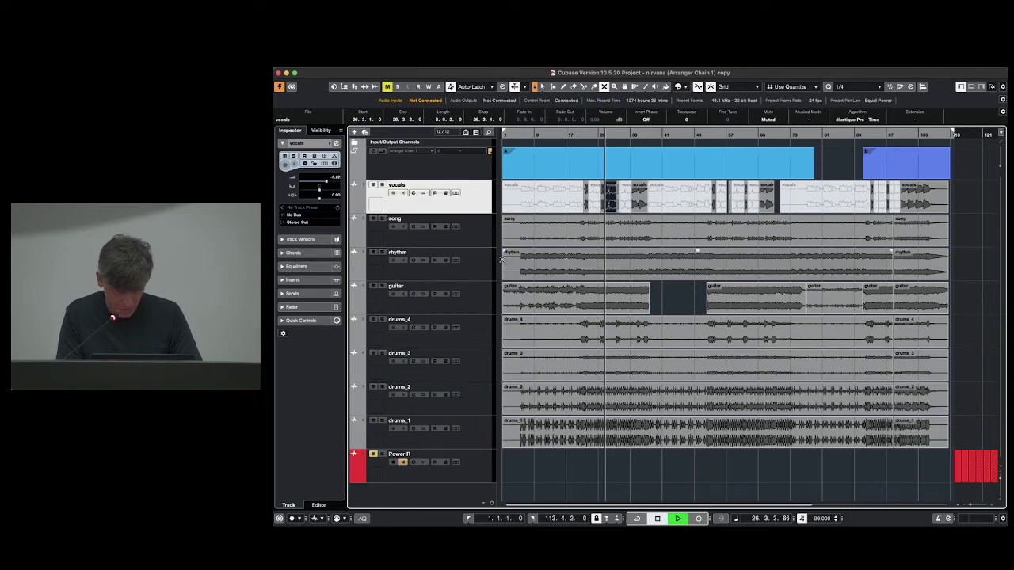
pyautogui.press('space')
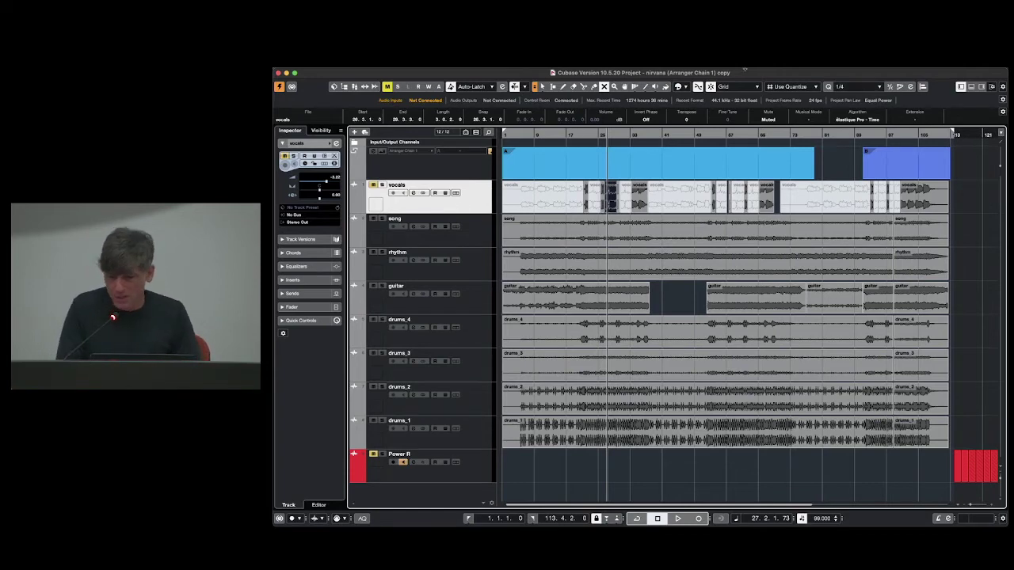
# - Show the MixConsole faders below the arrangement, and start playback while soloing guitar and drums_4 in turn
pyautogui.click(971, 87)
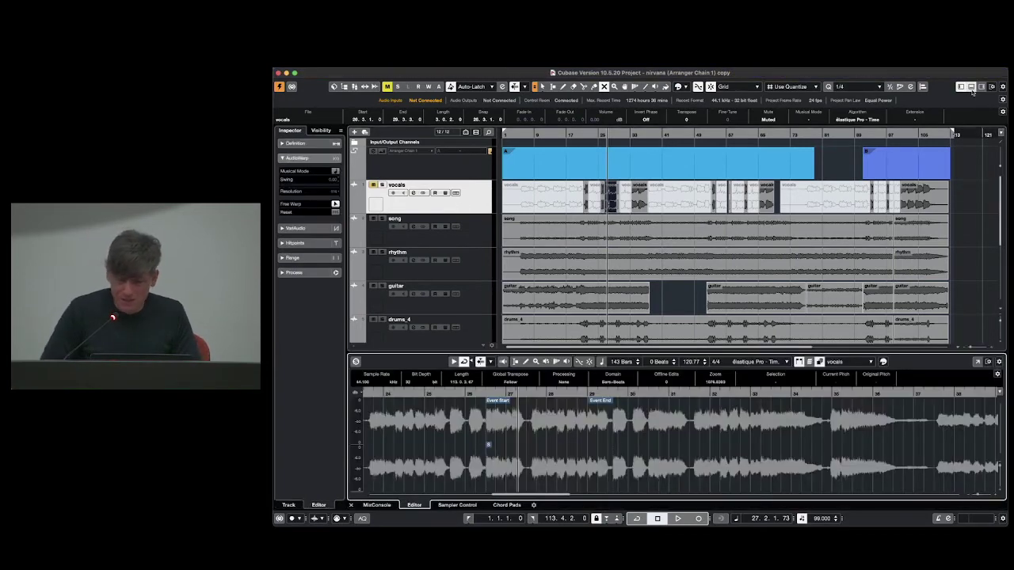
pyautogui.click(378, 505)
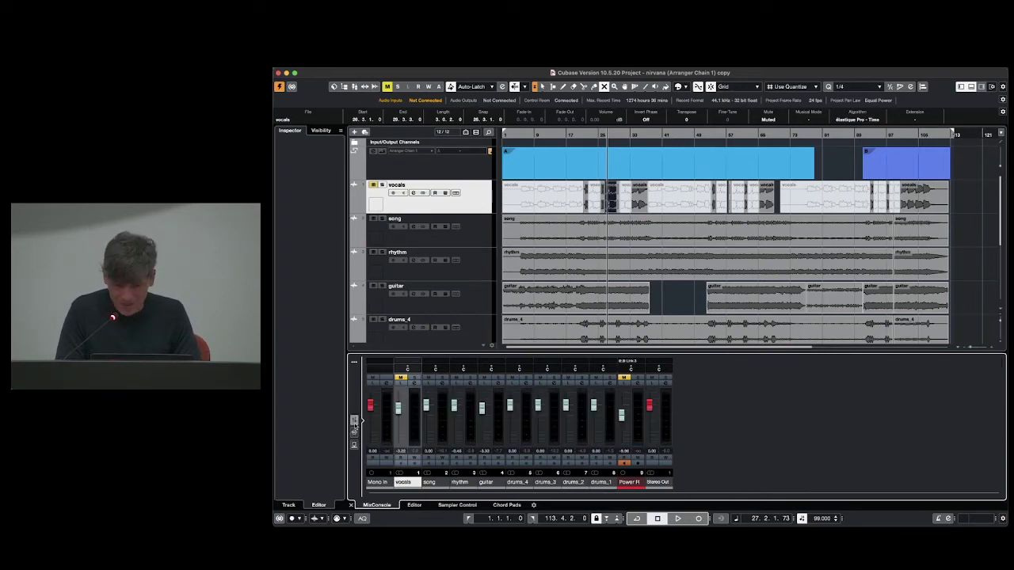
pyautogui.click(499, 382)
pyautogui.press('space')
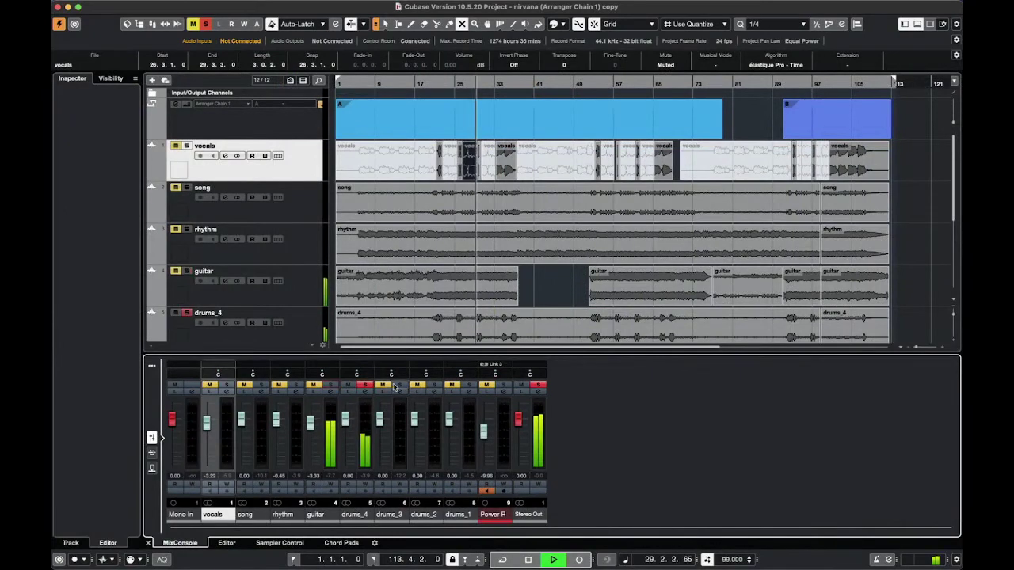
# - During playback, add drums_3, drums_2, drums_1, Power R, rhythm and guitar one by one to the soloed channels
pyautogui.click(398, 385)
pyautogui.click(434, 385)
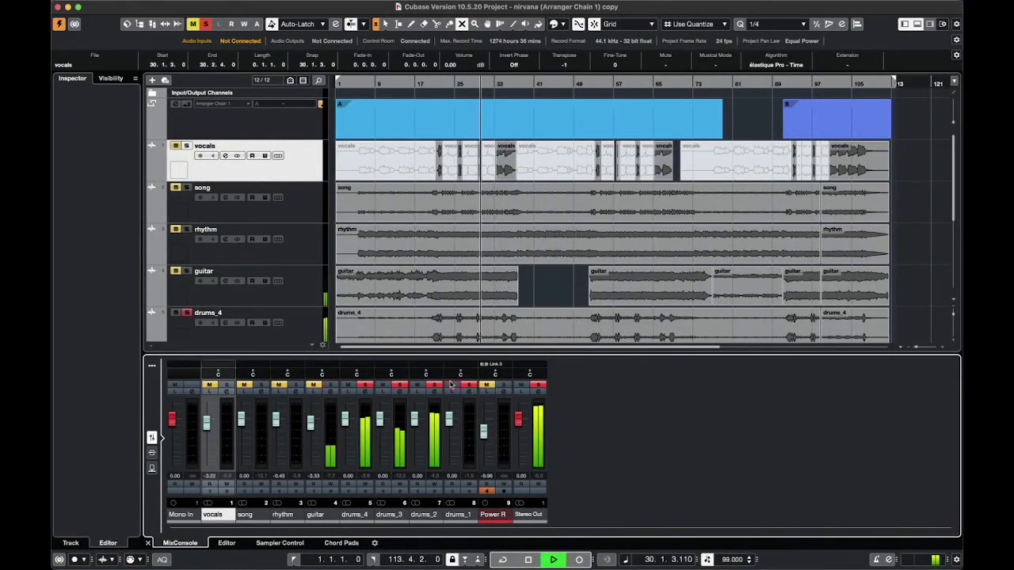
pyautogui.click(468, 384)
pyautogui.click(484, 385)
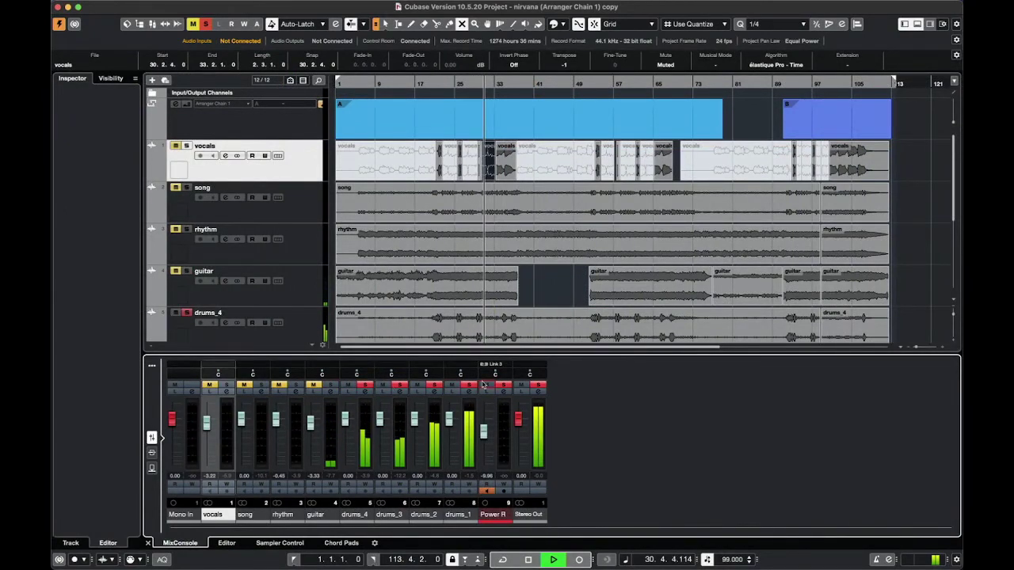
pyautogui.click(295, 385)
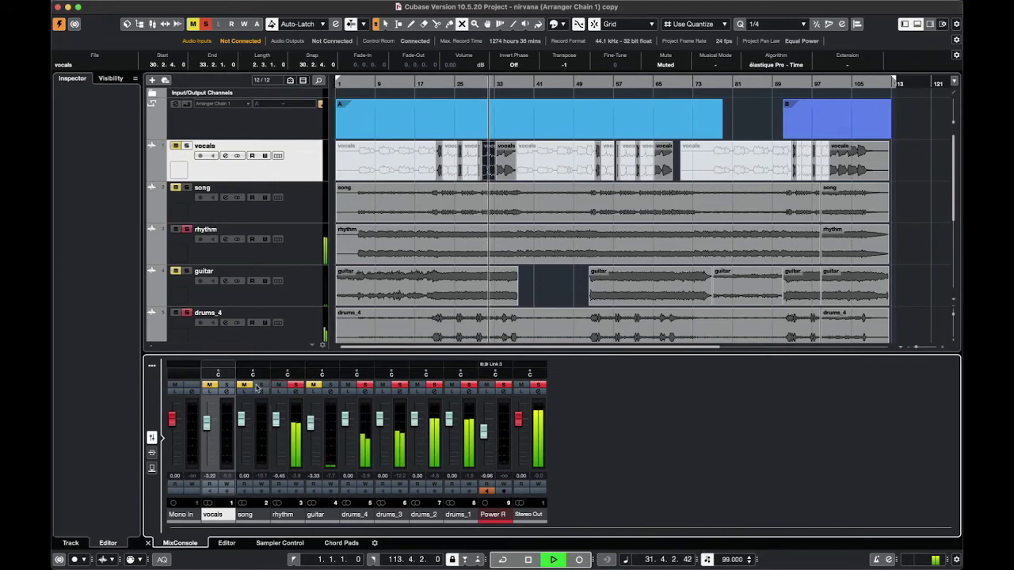
pyautogui.click(329, 385)
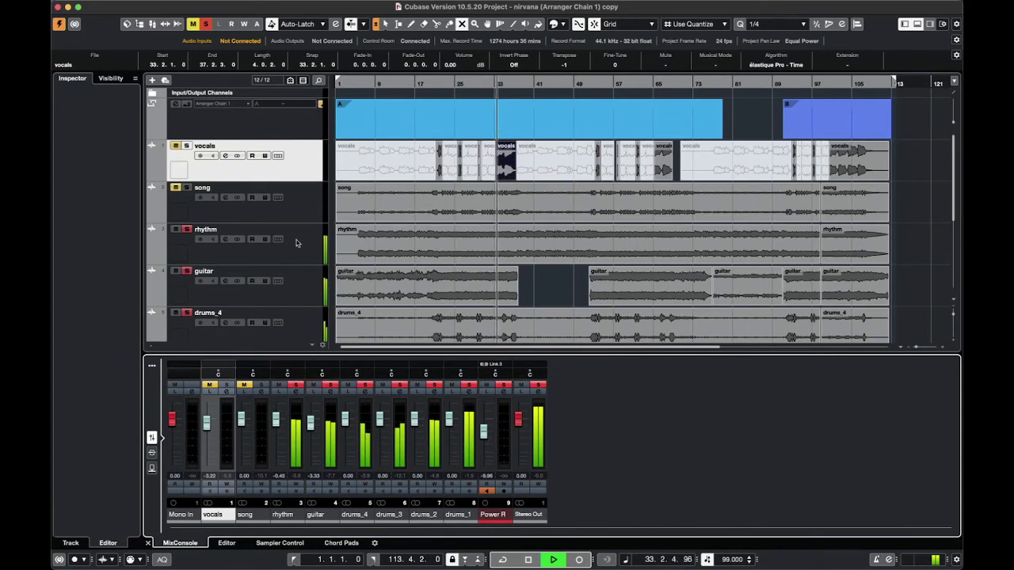
# - Clear all solos, audition the guitar channel alone, stop playback and unsolo the guitar
pyautogui.click(338, 385)
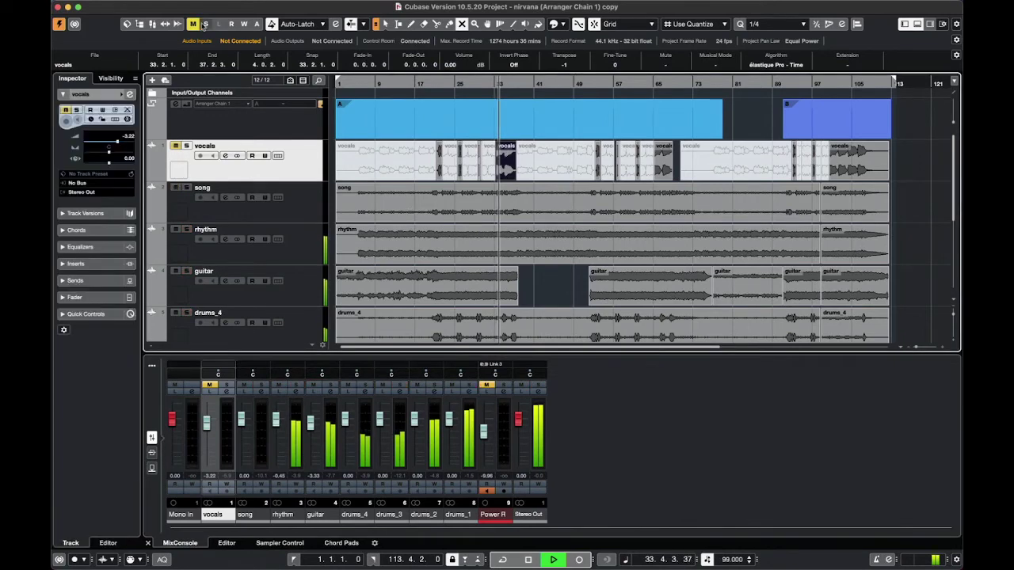
pyautogui.click(332, 385)
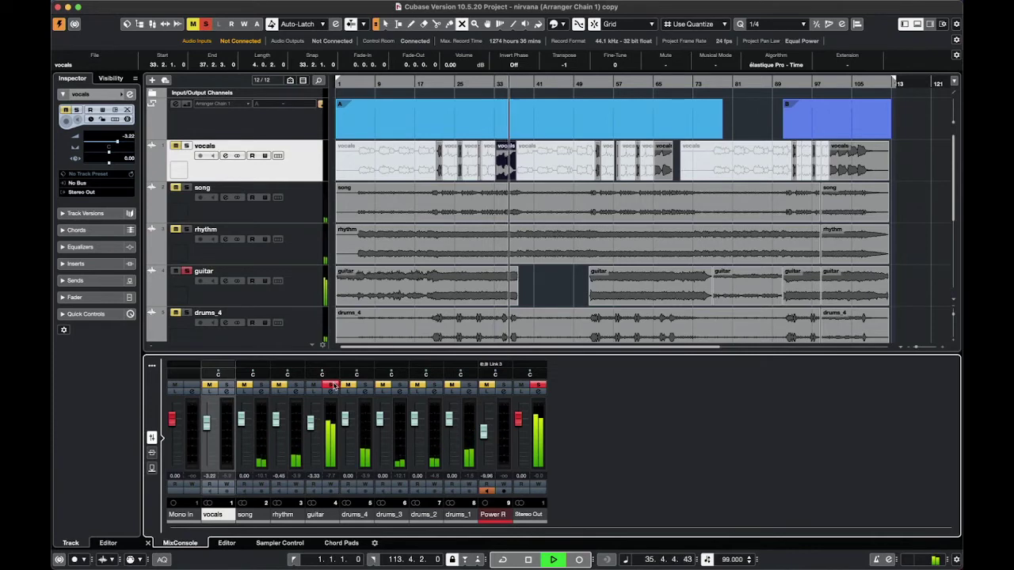
pyautogui.press('space')
pyautogui.click(334, 385)
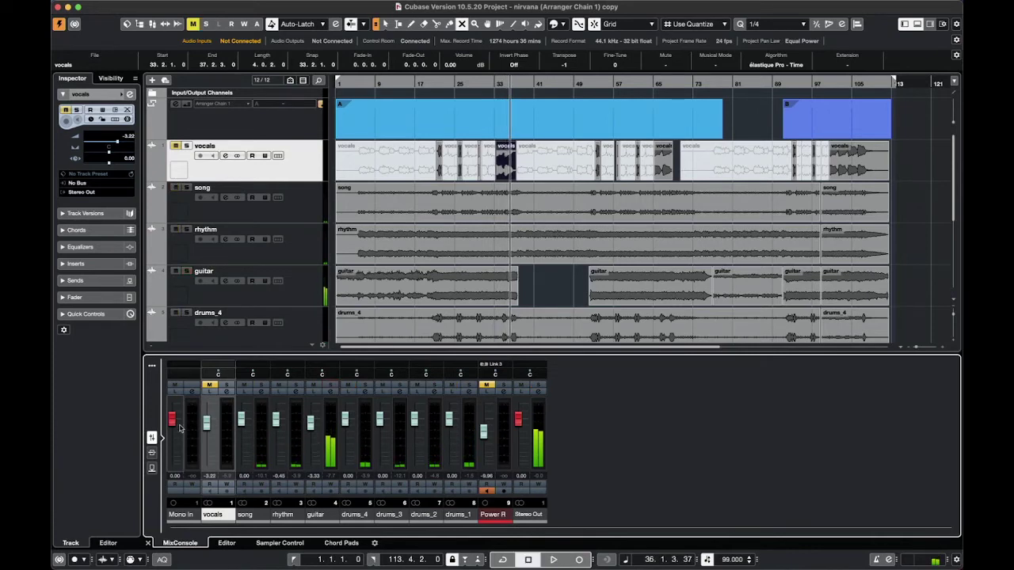
# - Show the channel inserts, inspect and close the CORAL2 plug-in on Stereo Out, and switch the mixer view to the sends
pyautogui.click(152, 453)
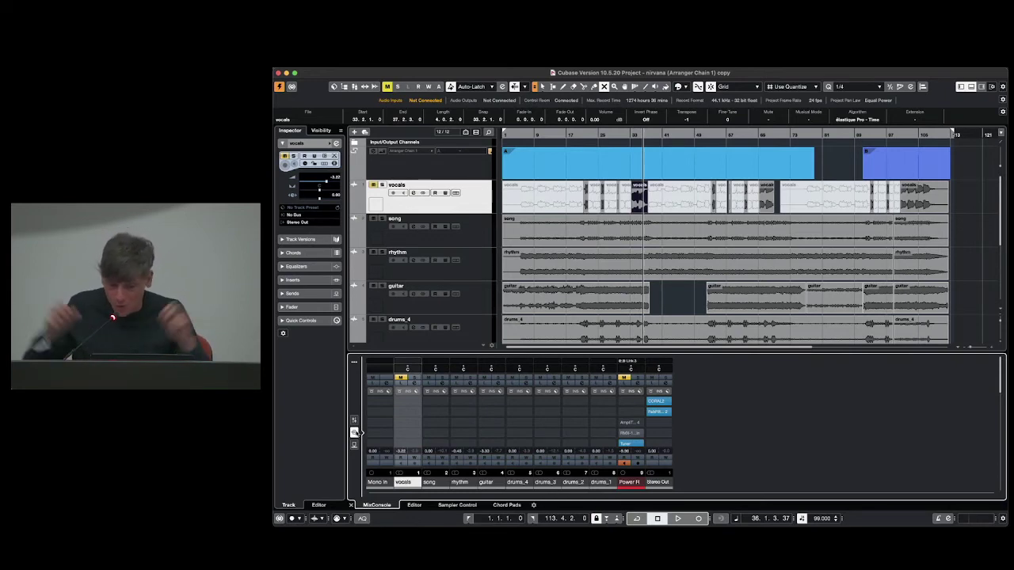
pyautogui.click(657, 400)
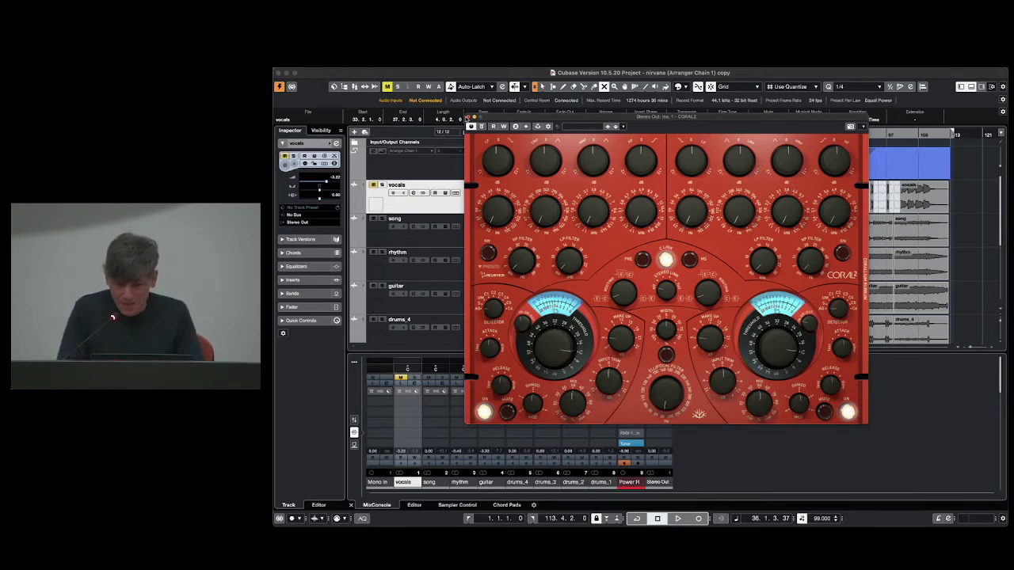
pyautogui.click(467, 118)
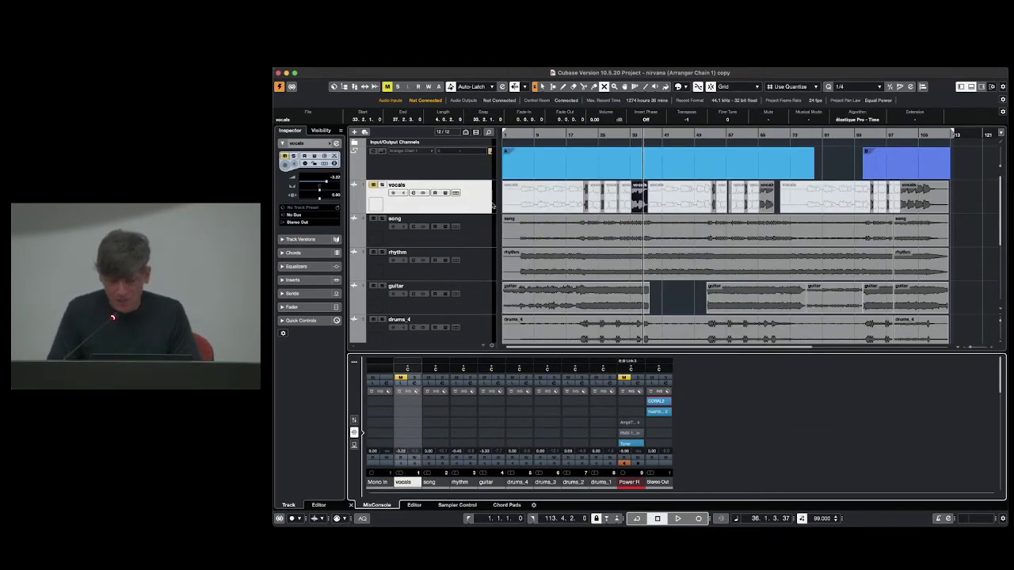
pyautogui.click(354, 445)
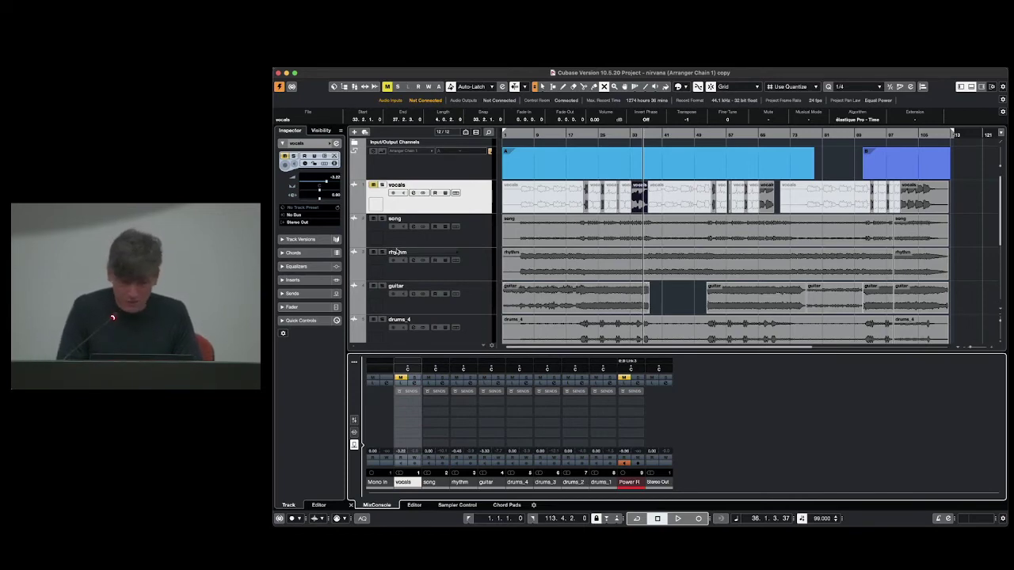
# - Switch to the object selection tool, solo the drums_4 track and start playback
pyautogui.rightClick(566, 290)
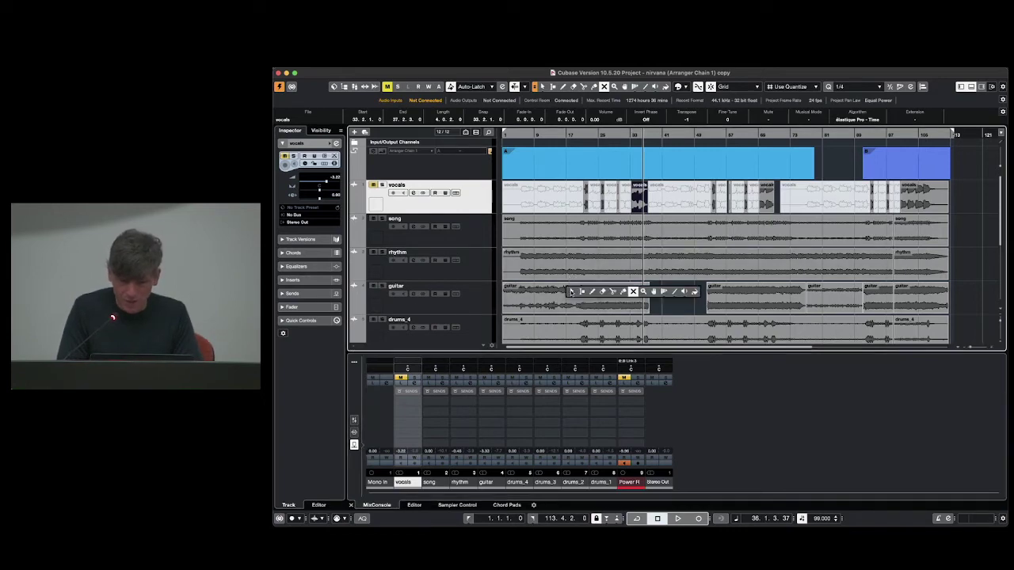
pyautogui.click(572, 292)
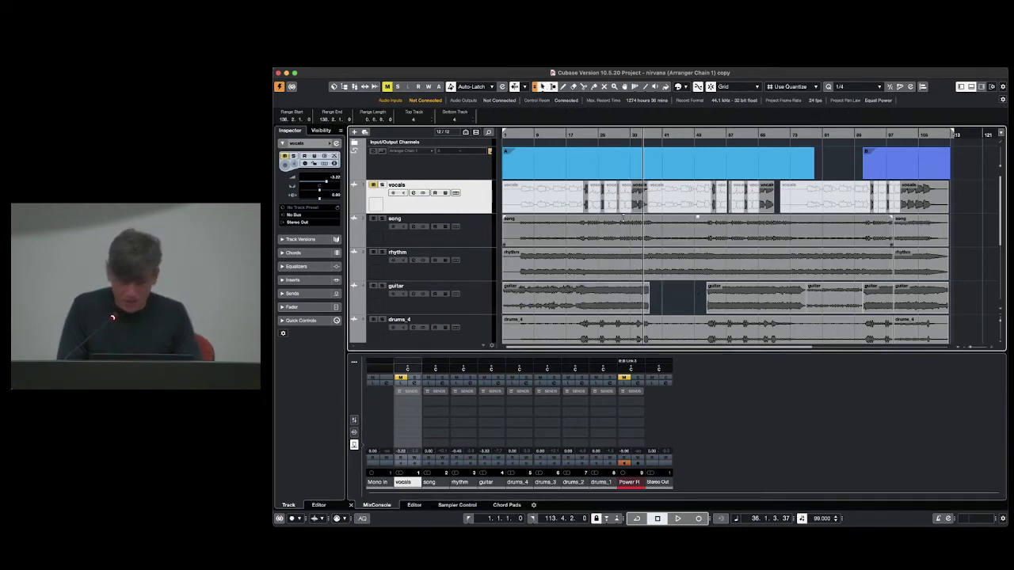
pyautogui.scroll(-5, 481, 237)
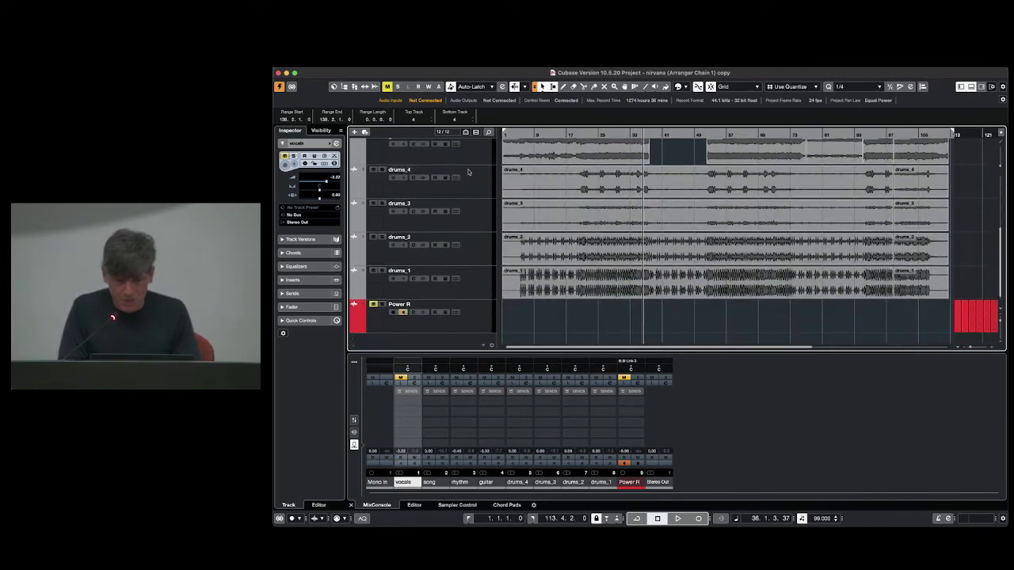
pyautogui.click(382, 169)
pyautogui.press('space')
pyautogui.scroll(2, 392, 180)
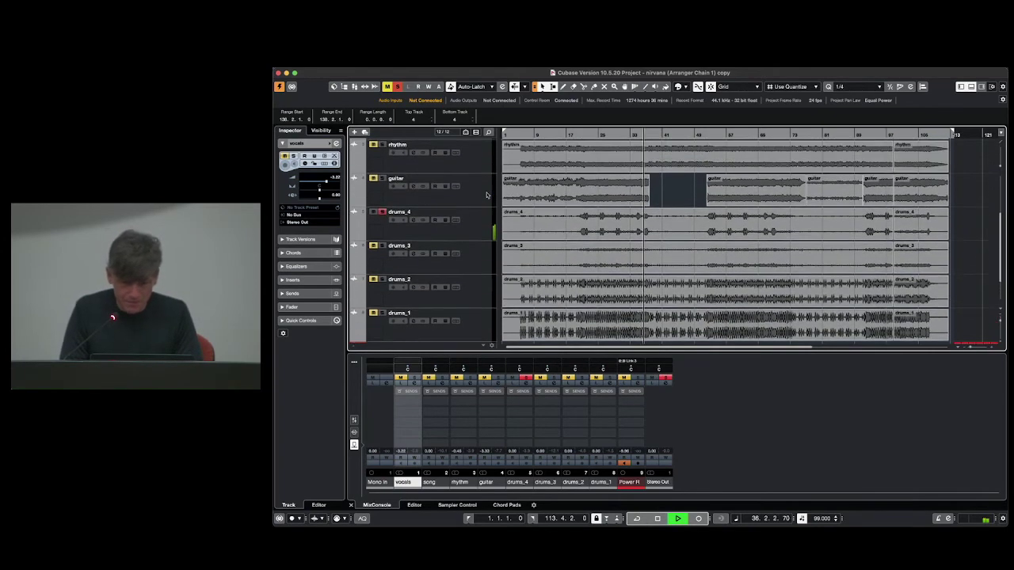
# - During playback, add guitar and rhythm to the solo, remove guitar and drums_4 from it, and stop playback
pyautogui.click(382, 178)
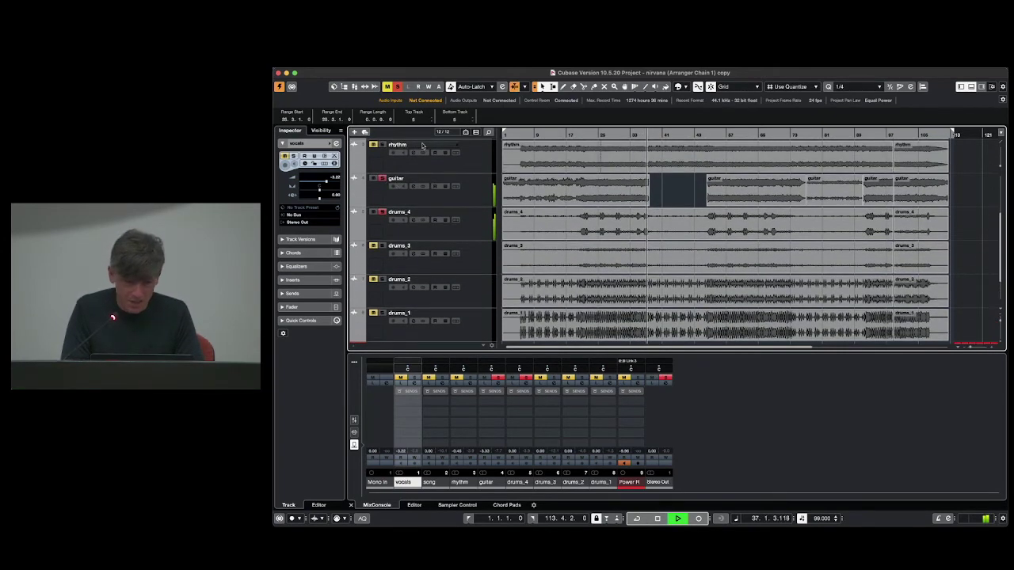
pyautogui.click(381, 145)
pyautogui.click(382, 178)
pyautogui.click(382, 211)
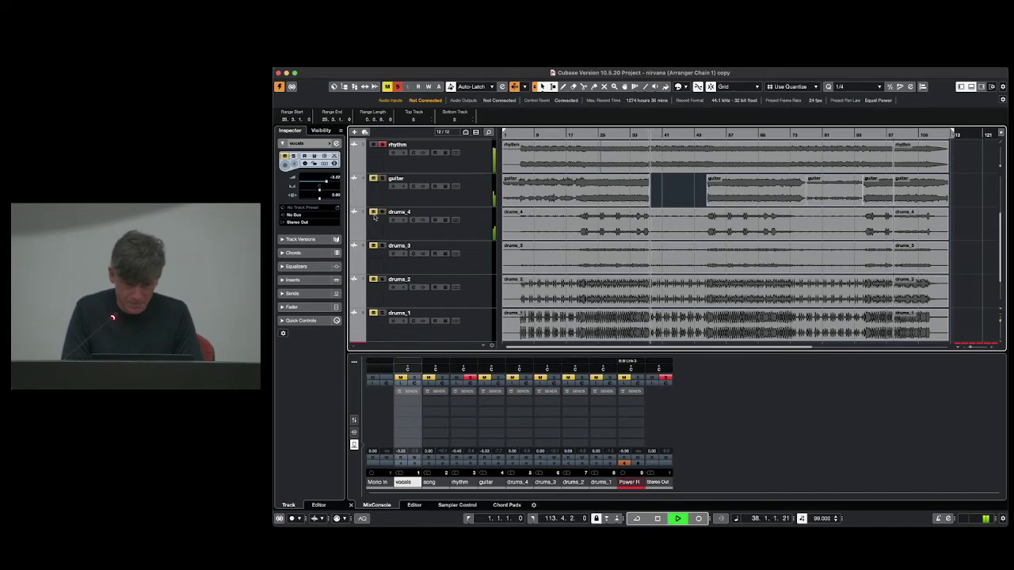
pyautogui.press('space')
# - Open the rhythm event in the Sample Editor and switch VariAudio editing on and off again
pyautogui.doubleClick(575, 163)
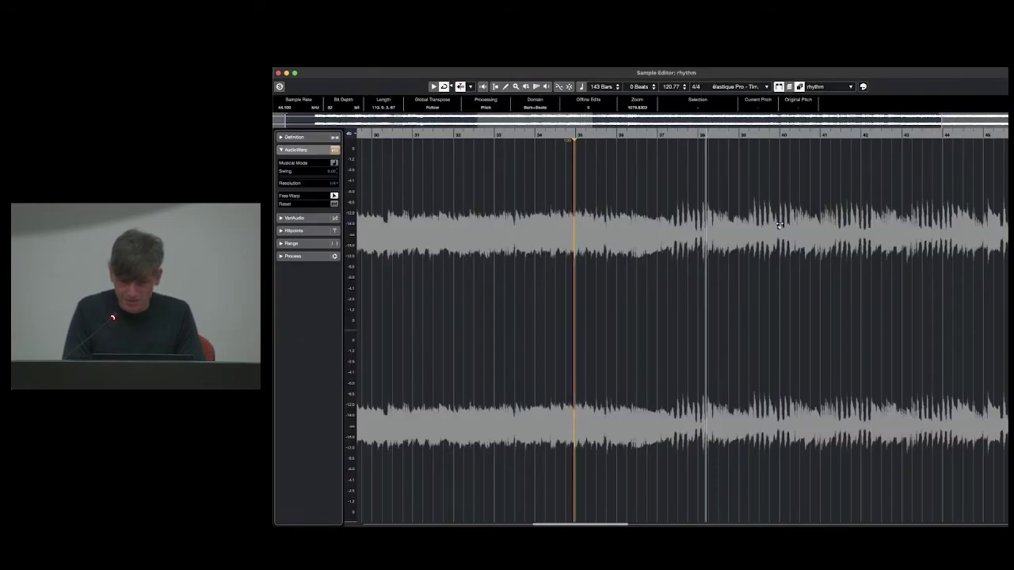
pyautogui.click(304, 219)
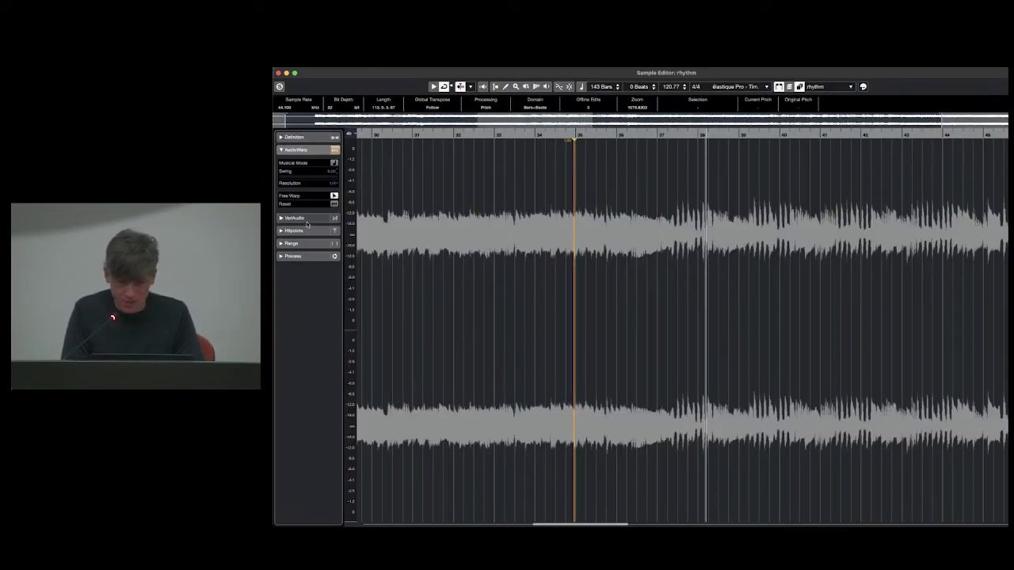
pyautogui.click(333, 175)
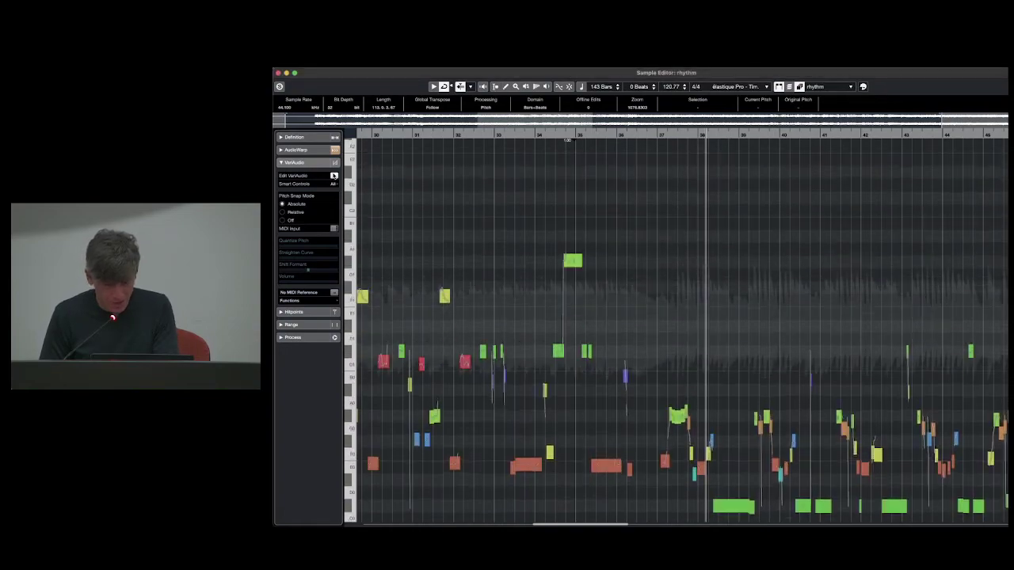
pyautogui.click(333, 175)
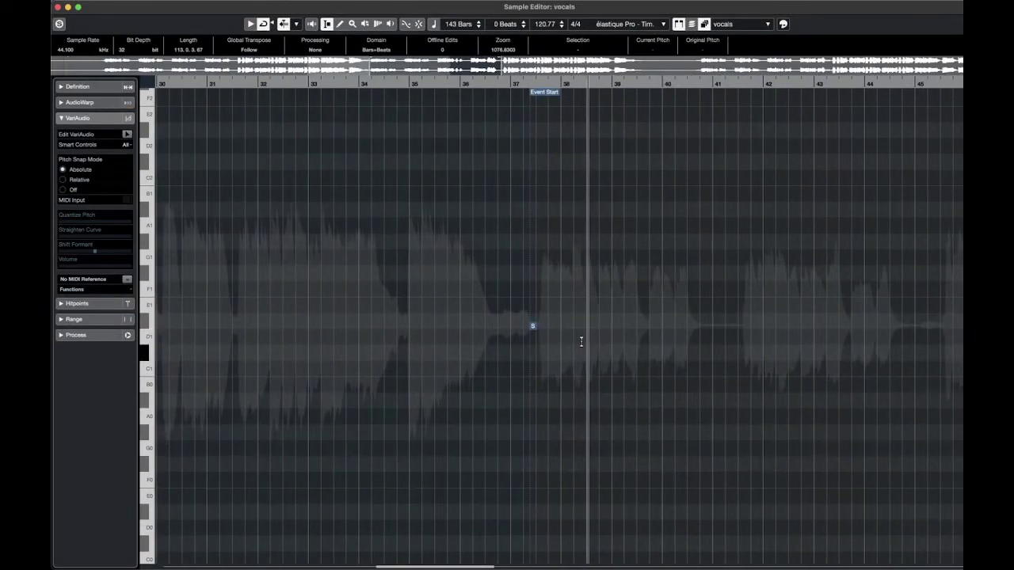
# - Enable VariAudio editing for the vocals clip and select the note segments between bars 36 and 40
pyautogui.click(126, 134)
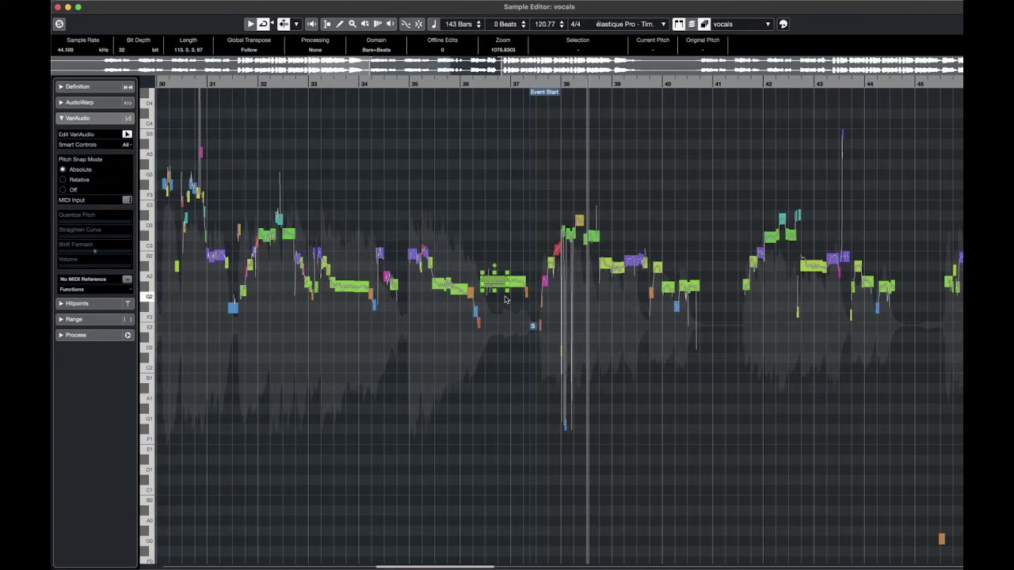
pyautogui.press('h')
pyautogui.press('h')
pyautogui.press('h')
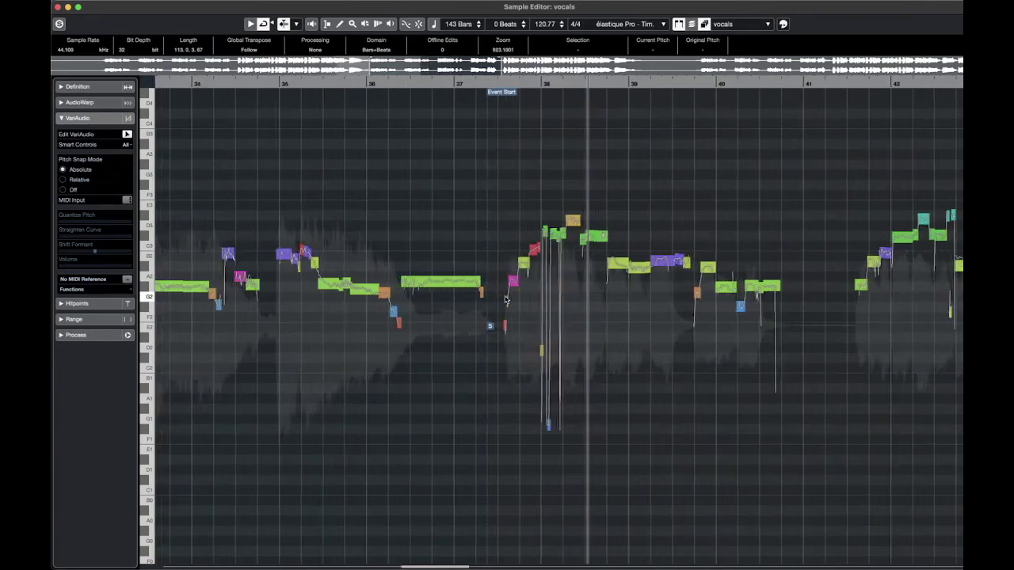
pyautogui.moveTo(319, 124); pyautogui.dragTo(885, 384)
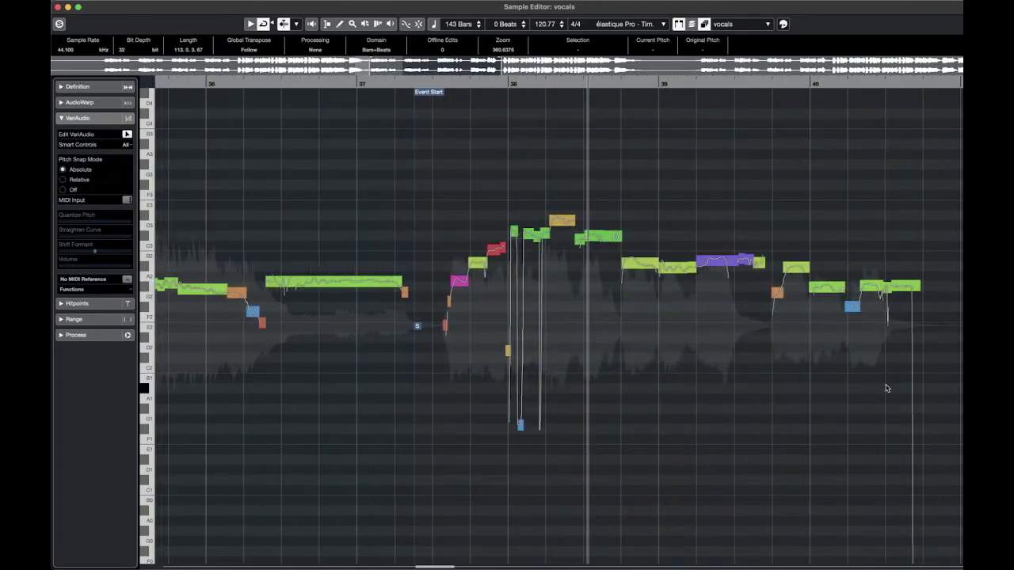
# - Try quantizing the selected vocal segments' pitch to 100 %, reset Quantize Pitch to 0 % and deselect the segments
pyautogui.moveTo(61, 226); pyautogui.dragTo(237, 222)
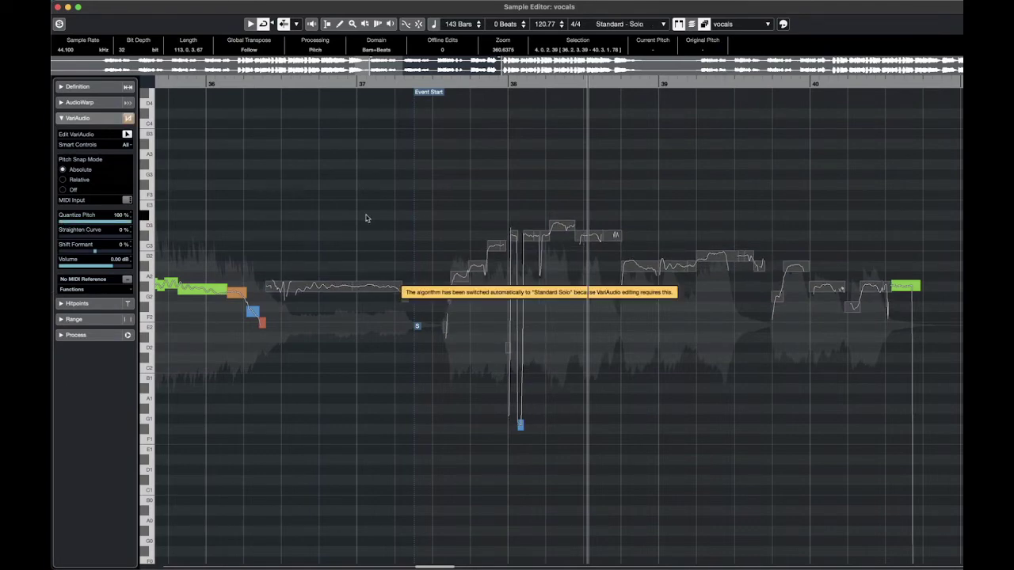
pyautogui.moveTo(366, 218); pyautogui.dragTo(53, 215)
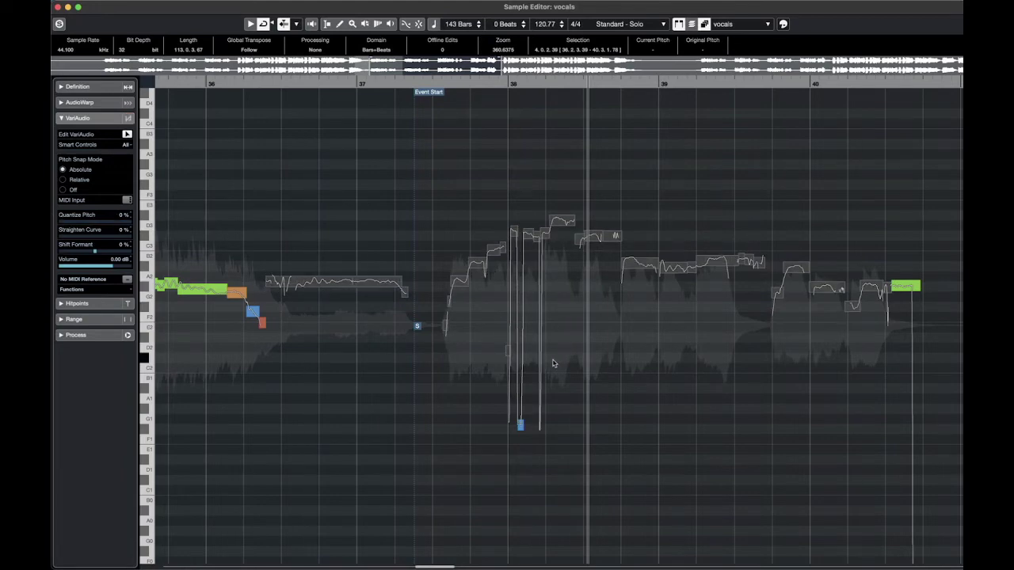
pyautogui.scroll(4, 553, 363)
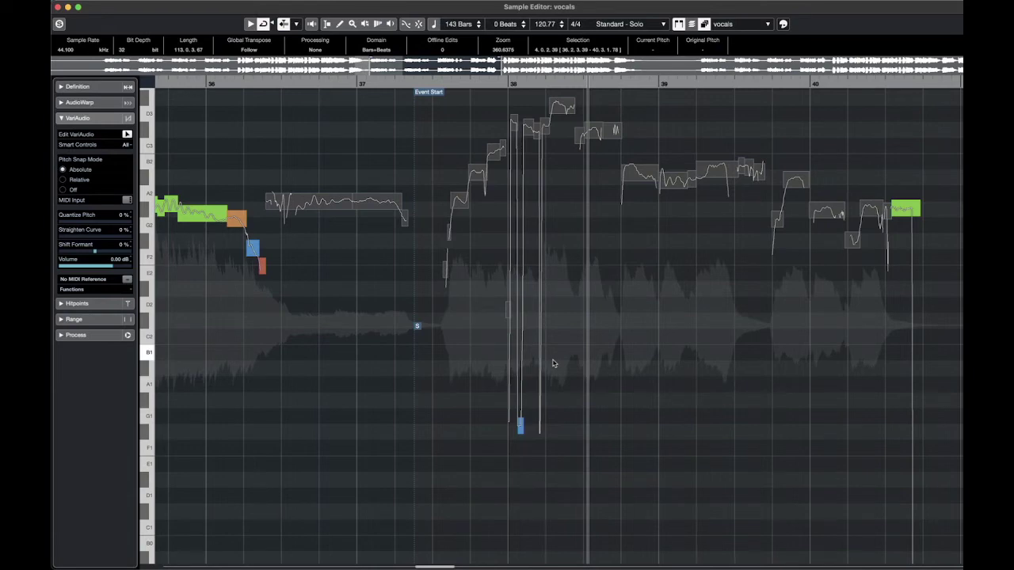
pyautogui.click(575, 354)
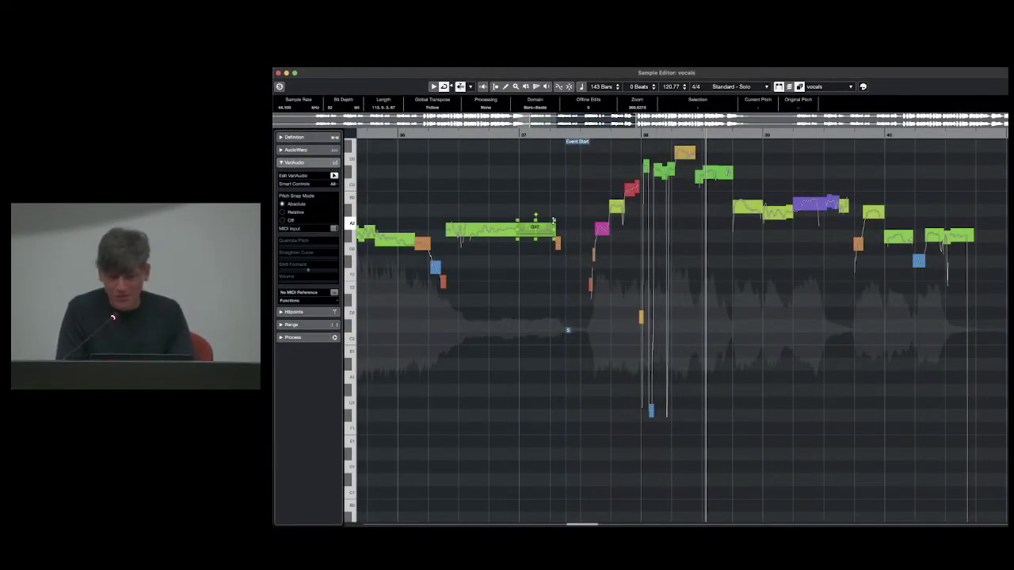
# - Inspect one vocal segment around bar 37, select the segments between bars 36 and 40, and close the Sample Editor
pyautogui.click(555, 225)
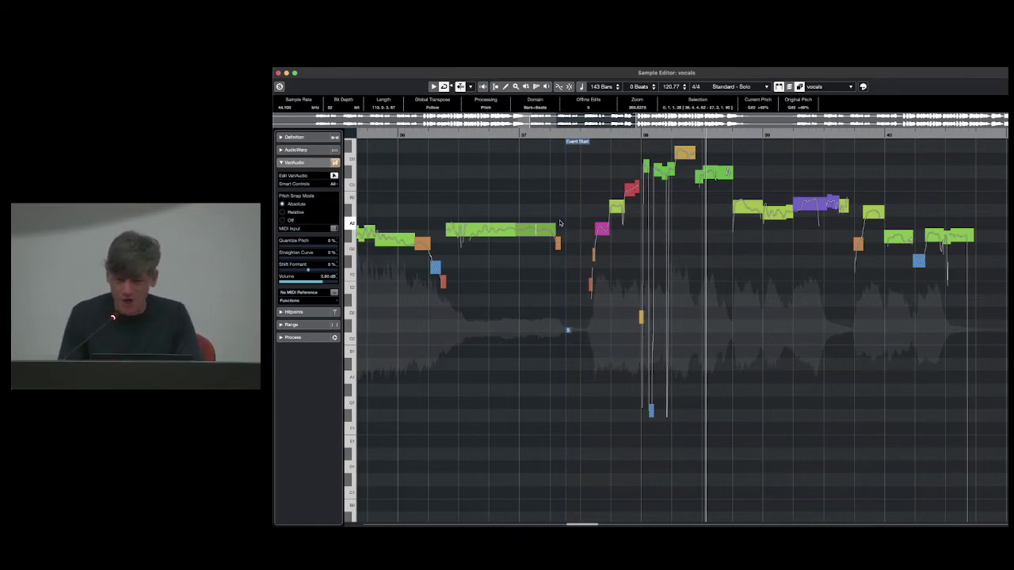
pyautogui.moveTo(467, 173); pyautogui.dragTo(923, 295)
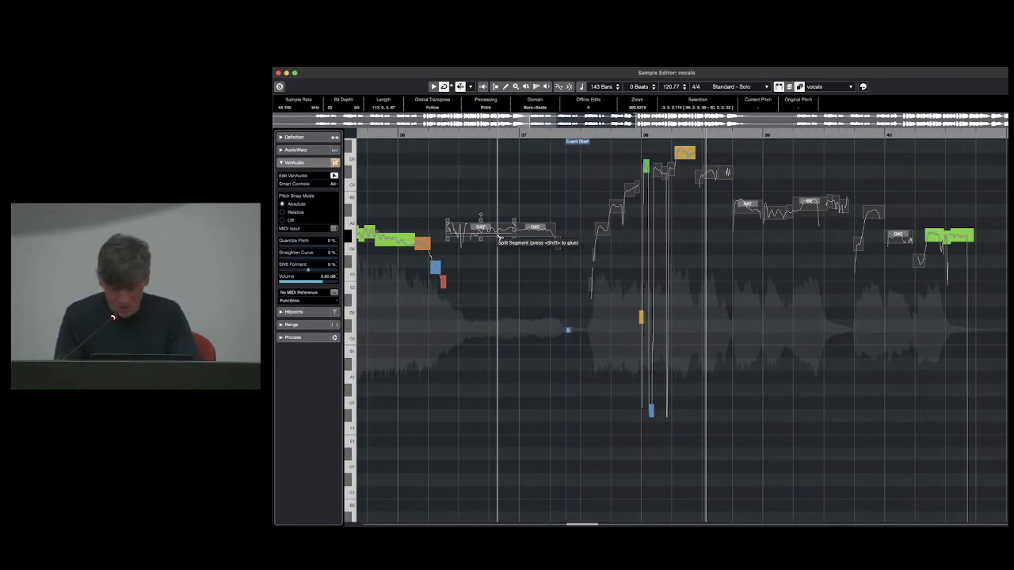
pyautogui.click(278, 73)
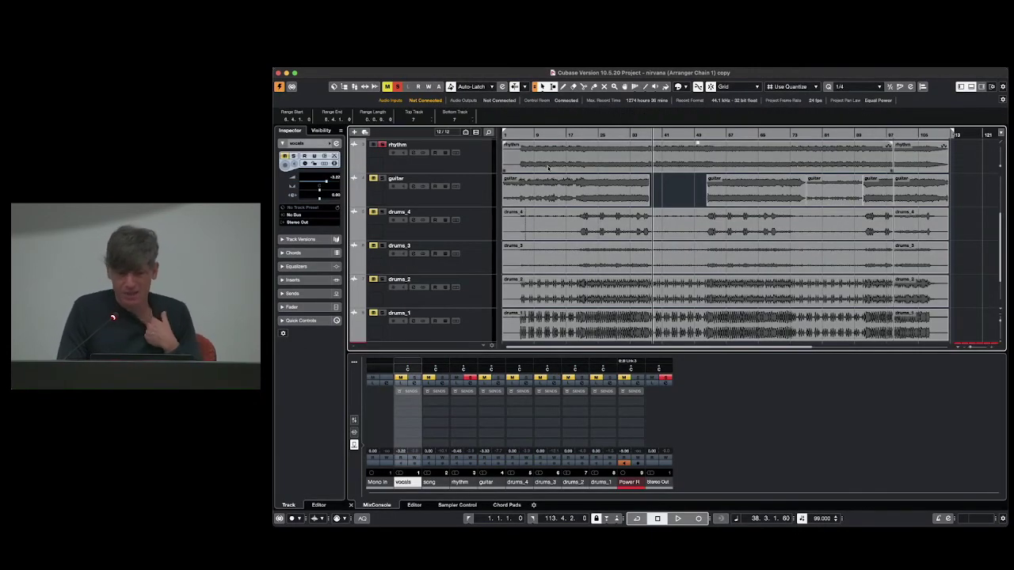
# - Solo drums_2 instead of rhythm and audition it briefly from about bar 22
pyautogui.click(383, 279)
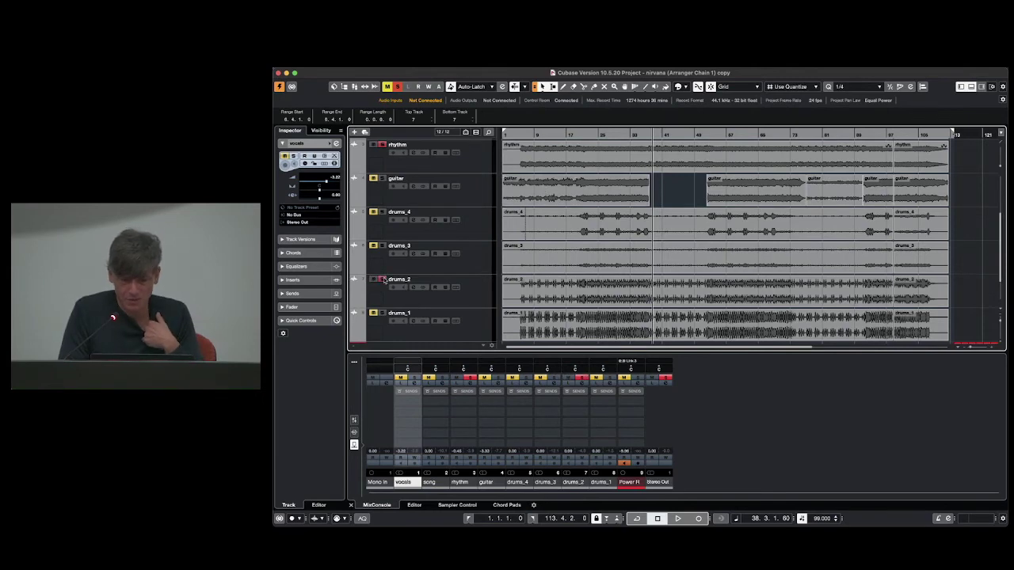
pyautogui.click(373, 145)
pyautogui.click(588, 134)
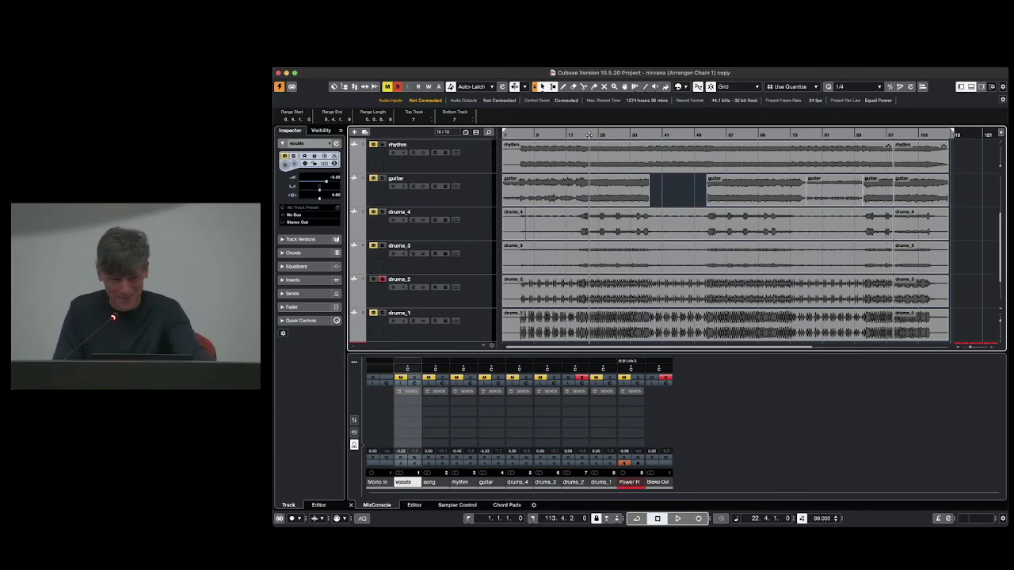
pyautogui.press('space')
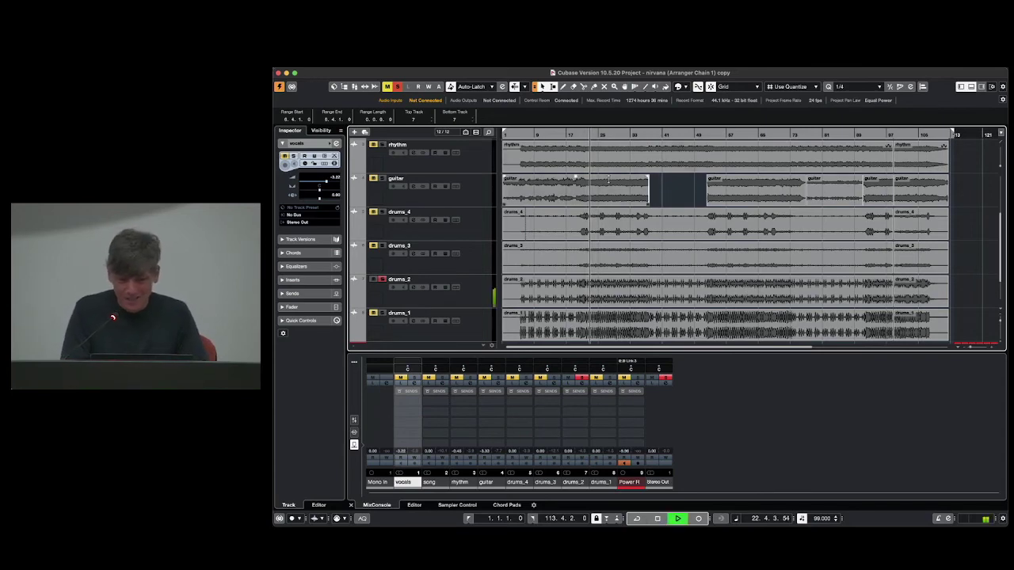
pyautogui.press('space')
# - Select drums_1, solo it in place of drums_2 and audition it briefly
pyautogui.click(464, 334)
pyautogui.click(381, 314)
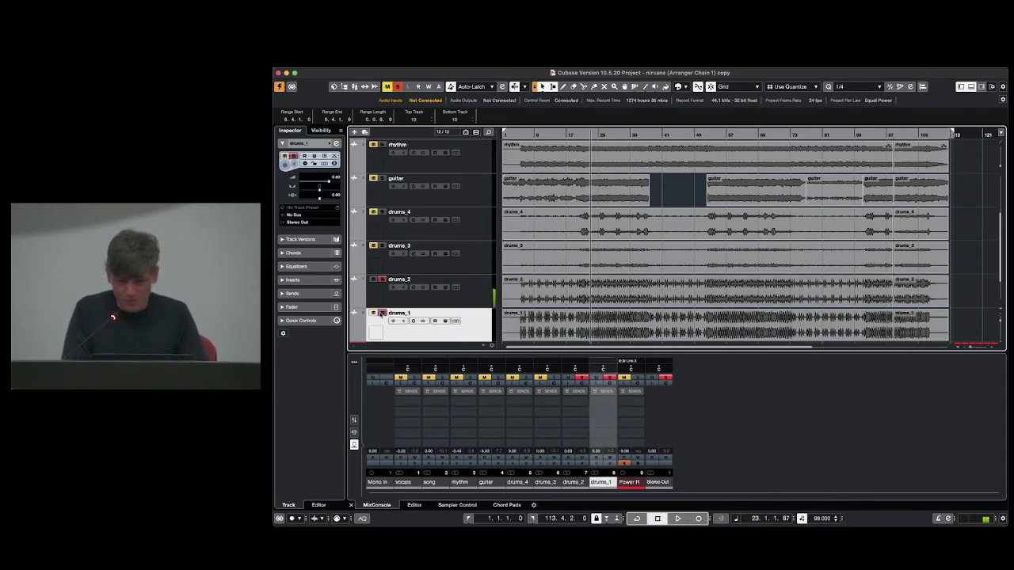
pyautogui.click(382, 280)
pyautogui.press('super+f')
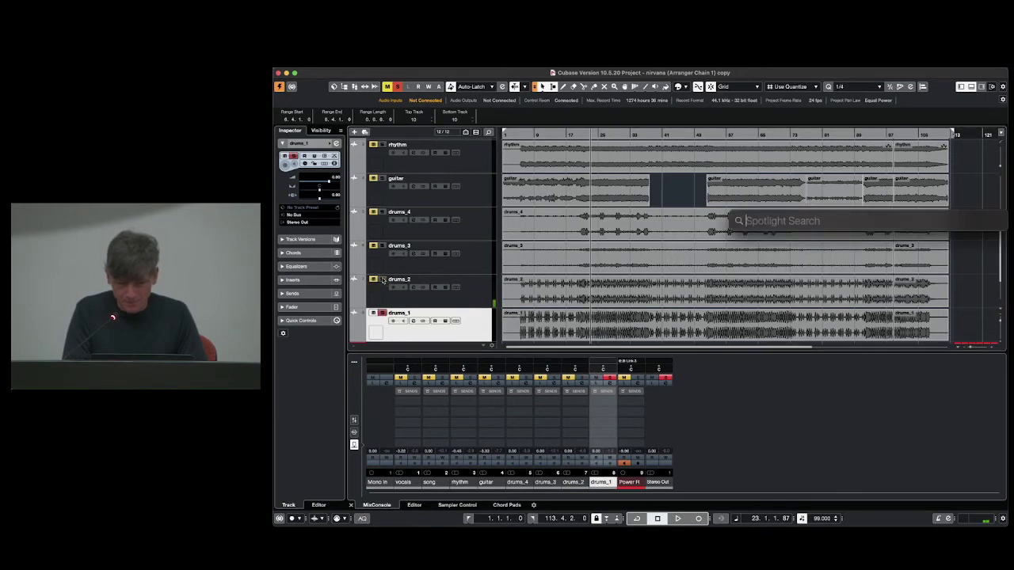
pyautogui.press('Escape')
pyautogui.press('space')
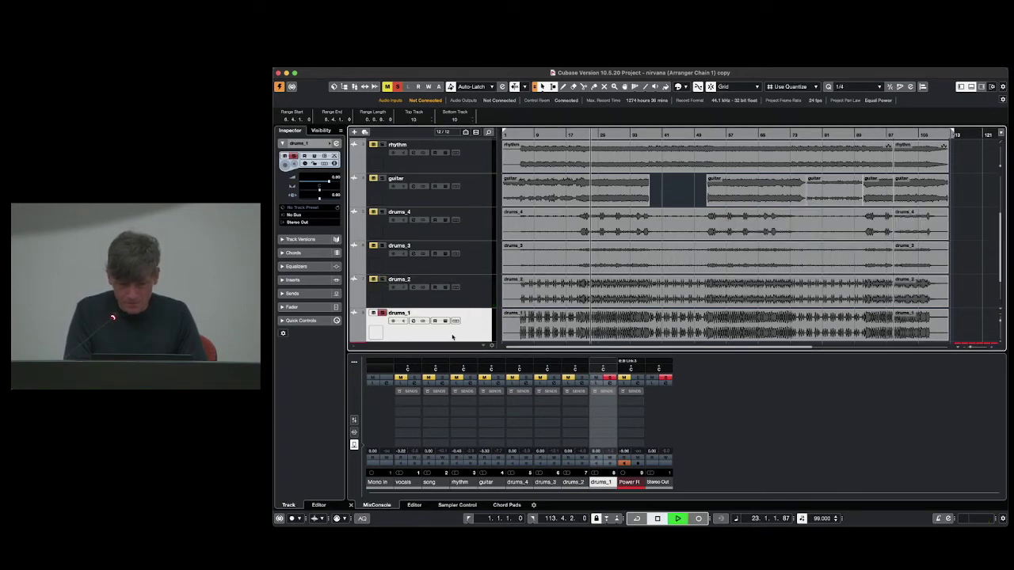
pyautogui.press('space')
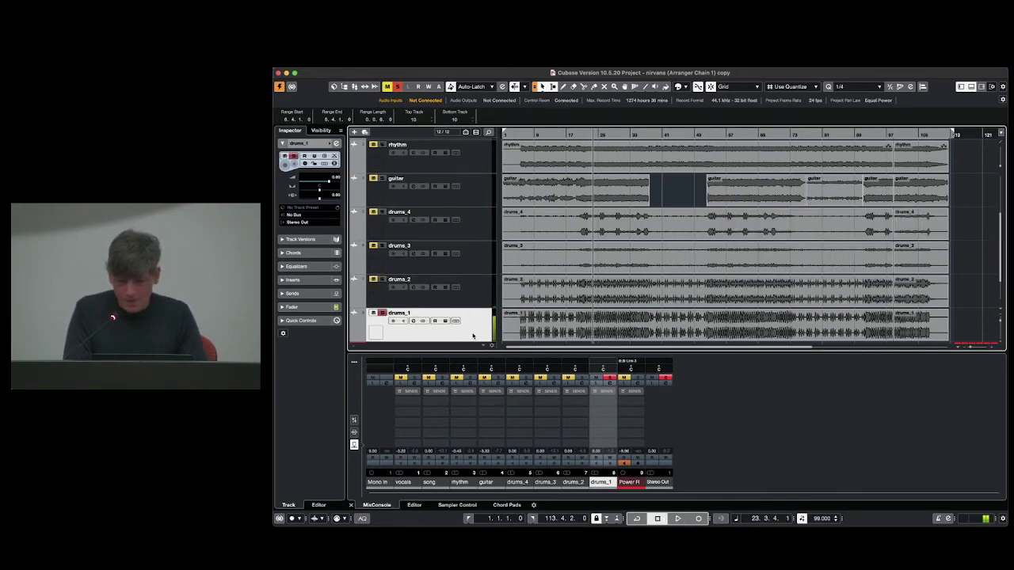
# - Open the full MixConsole window and bypass the insert effects on Stereo Out and Power R
pyautogui.press('F3')
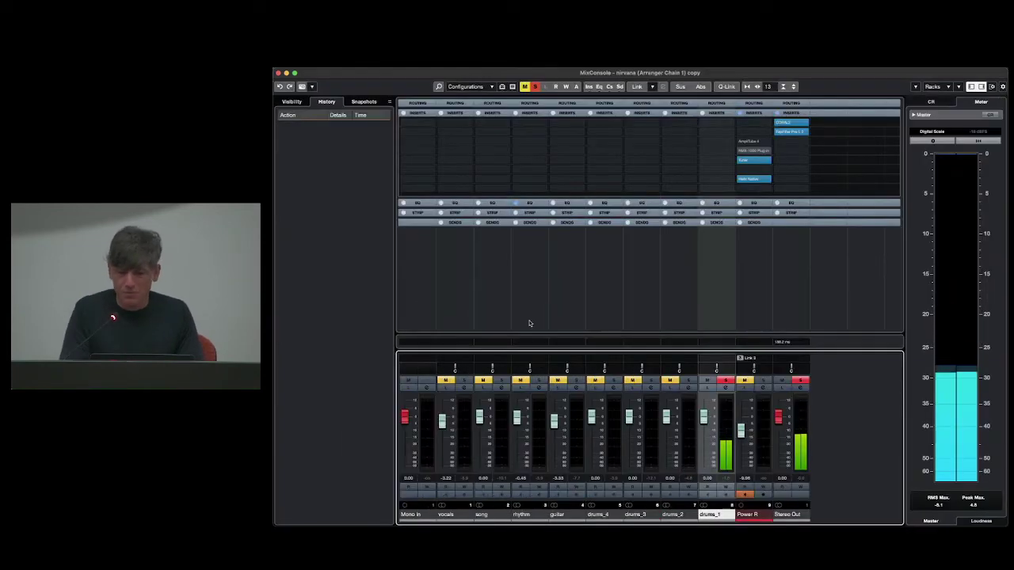
pyautogui.click(790, 127)
pyautogui.click(753, 117)
pyautogui.click(753, 116)
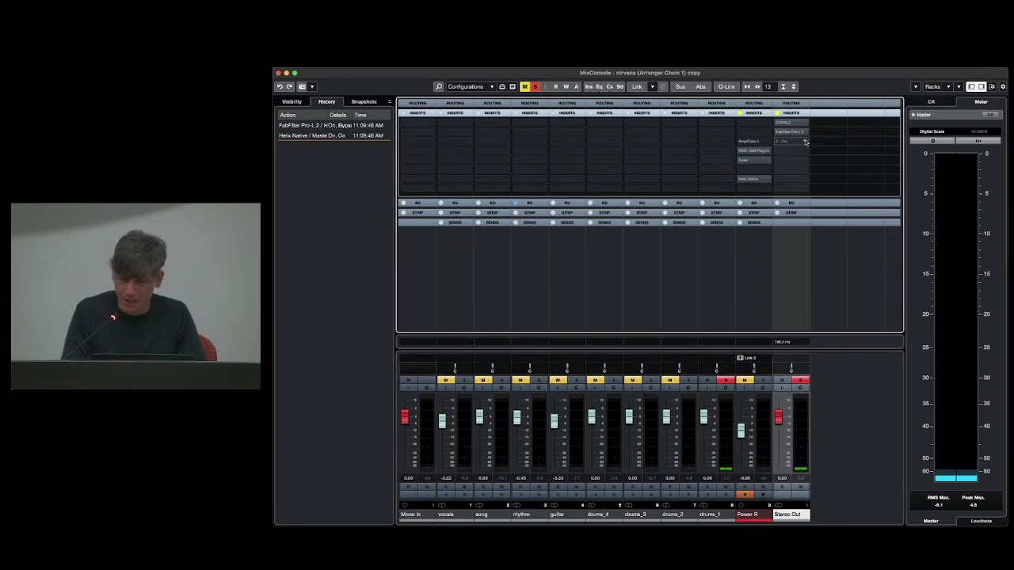
# - Search for "max", add the Maximizer plug-in to Stereo Out's third insert slot and place its window over the channel racks
pyautogui.click(802, 141)
pyautogui.write('m')
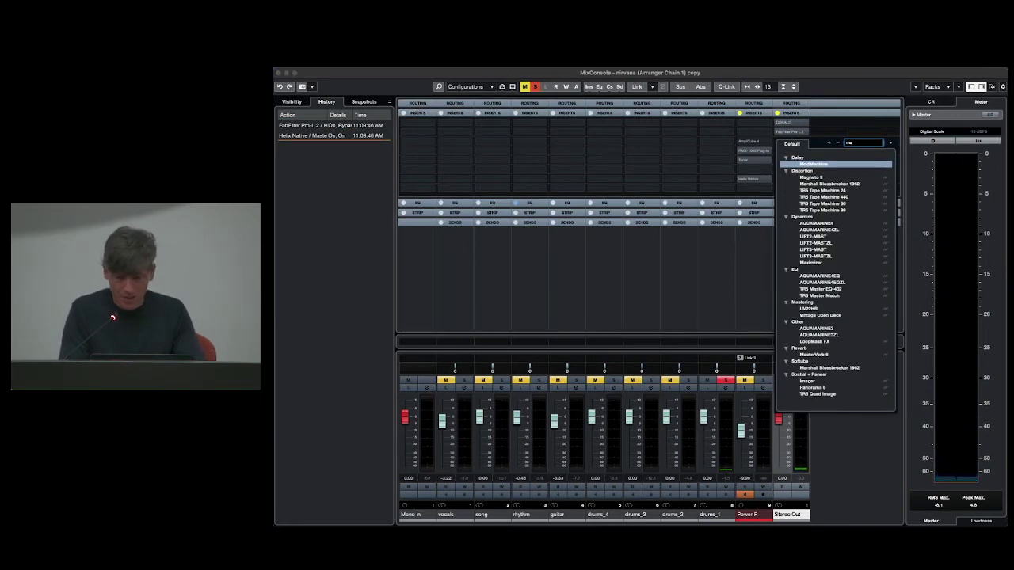
pyautogui.write('ax')
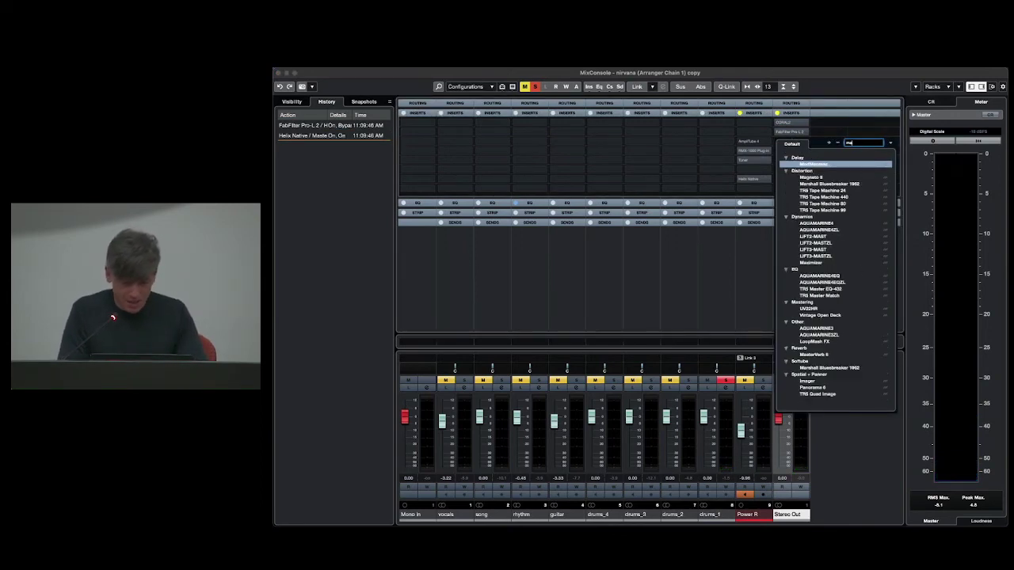
pyautogui.click(823, 165)
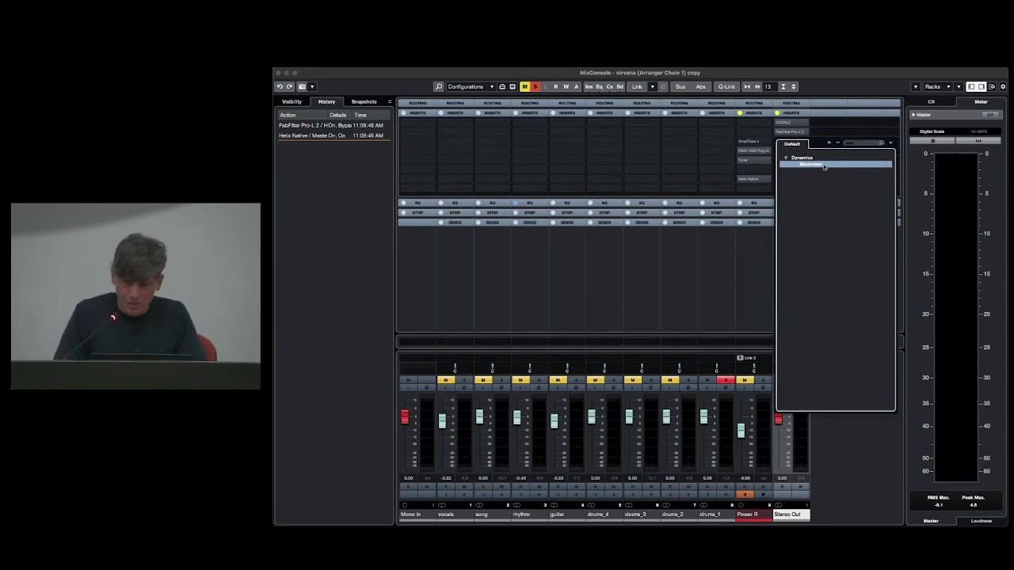
pyautogui.click(823, 166)
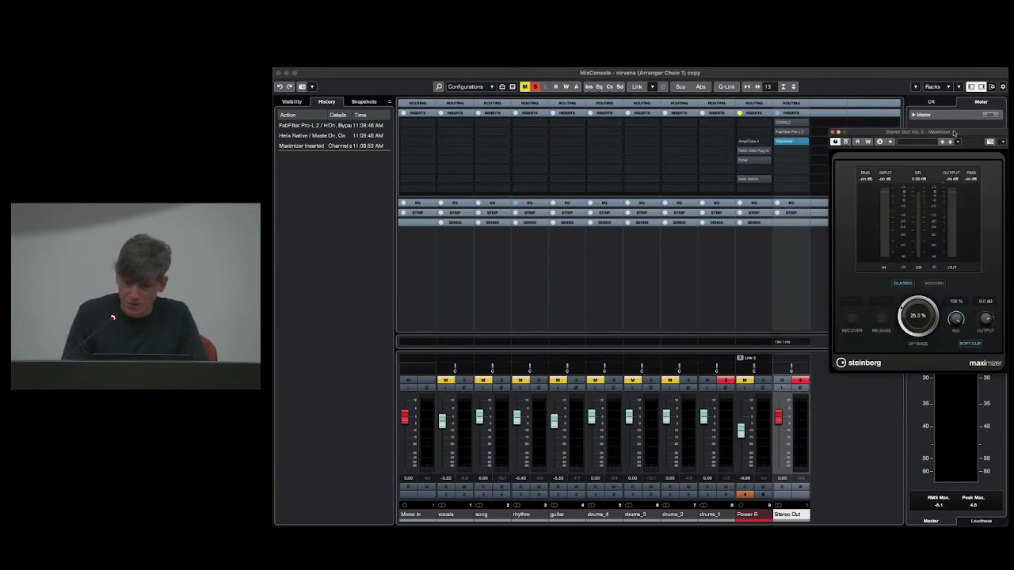
pyautogui.moveTo(955, 132); pyautogui.dragTo(655, 95)
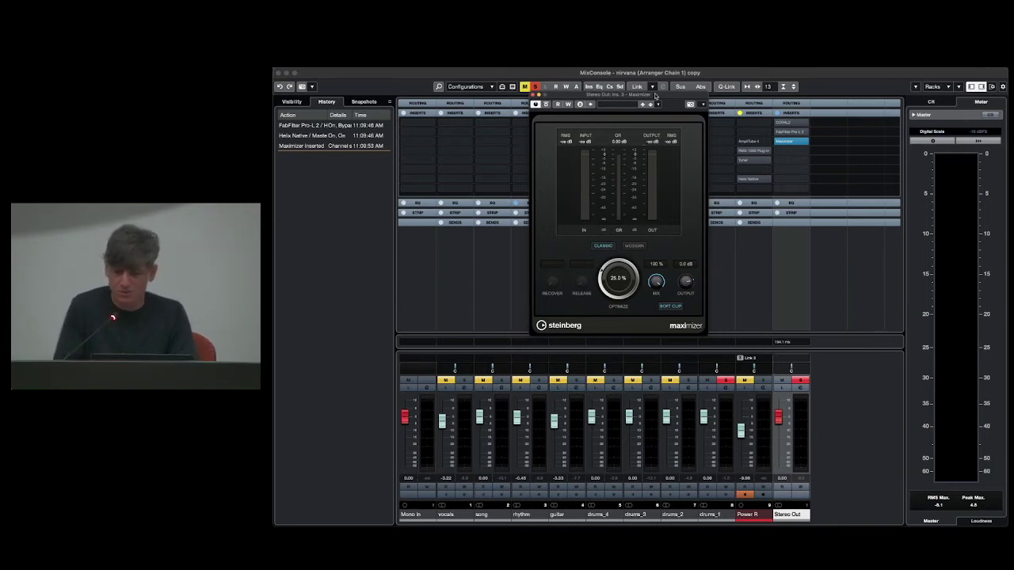
pyautogui.click(729, 251)
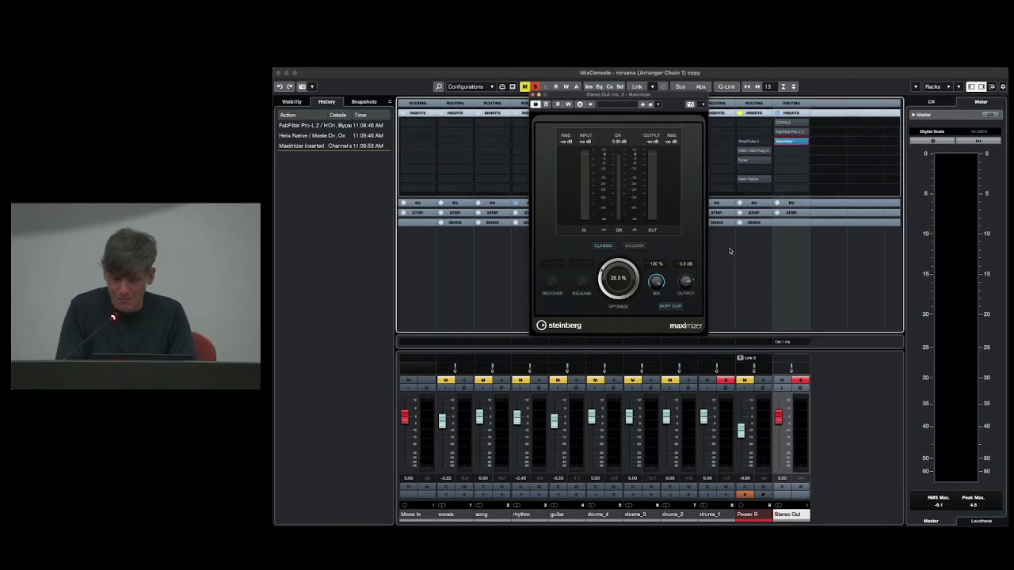
# - Start playback, switch the Maximizer to Modern mode and raise its Optimize amount to 36%
pyautogui.press('space')
pyautogui.click(634, 246)
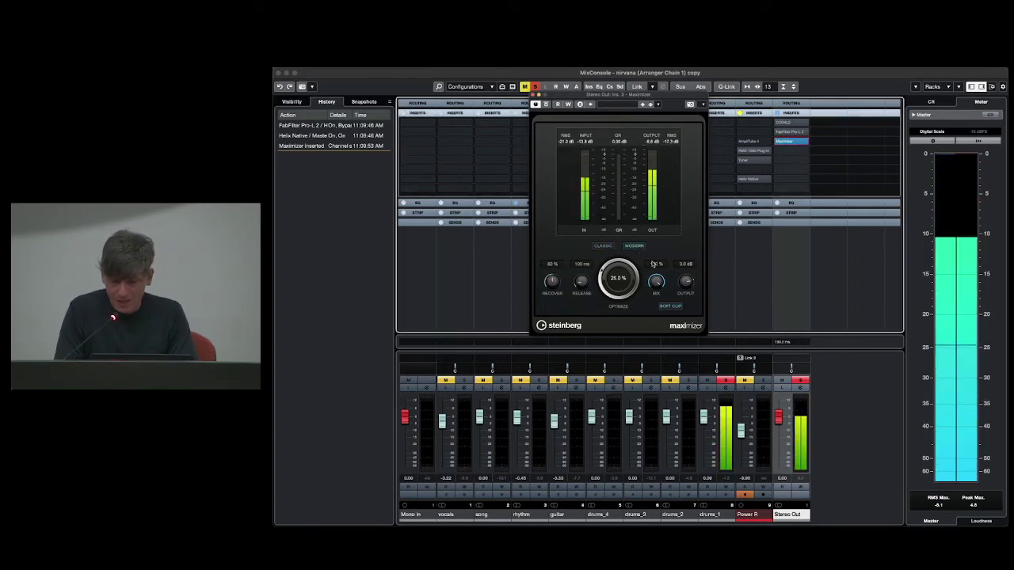
pyautogui.moveTo(611, 279); pyautogui.dragTo(604, 268)
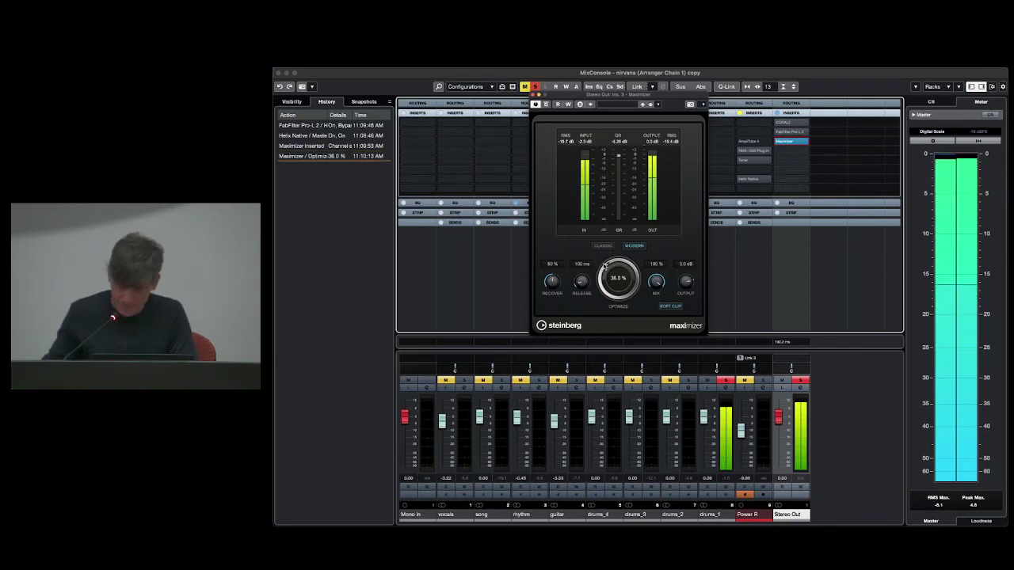
# - Compare the sound with the Maximizer bypassed and active, leave it bypassed and close its window
pyautogui.click(546, 104)
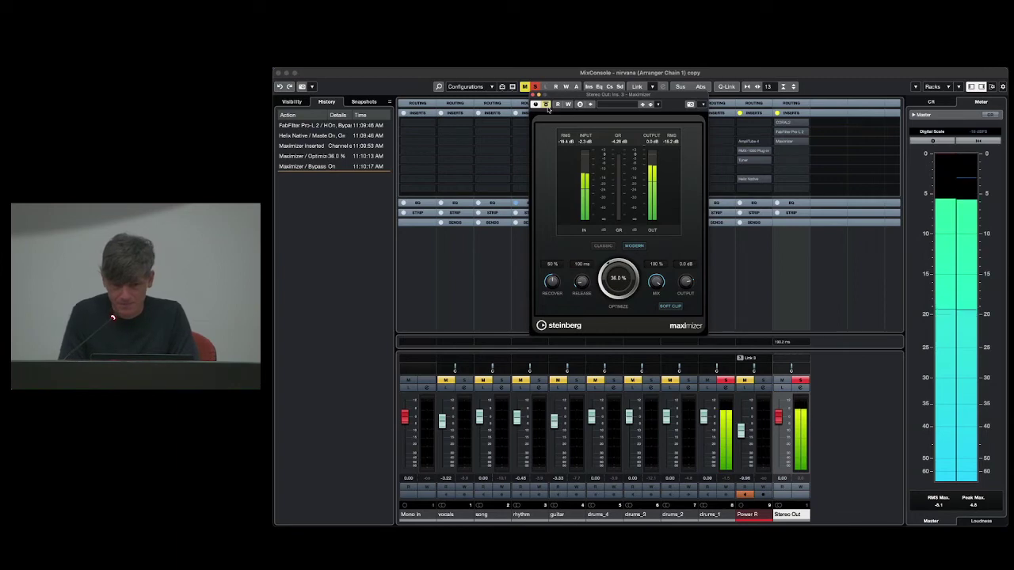
pyautogui.click(547, 106)
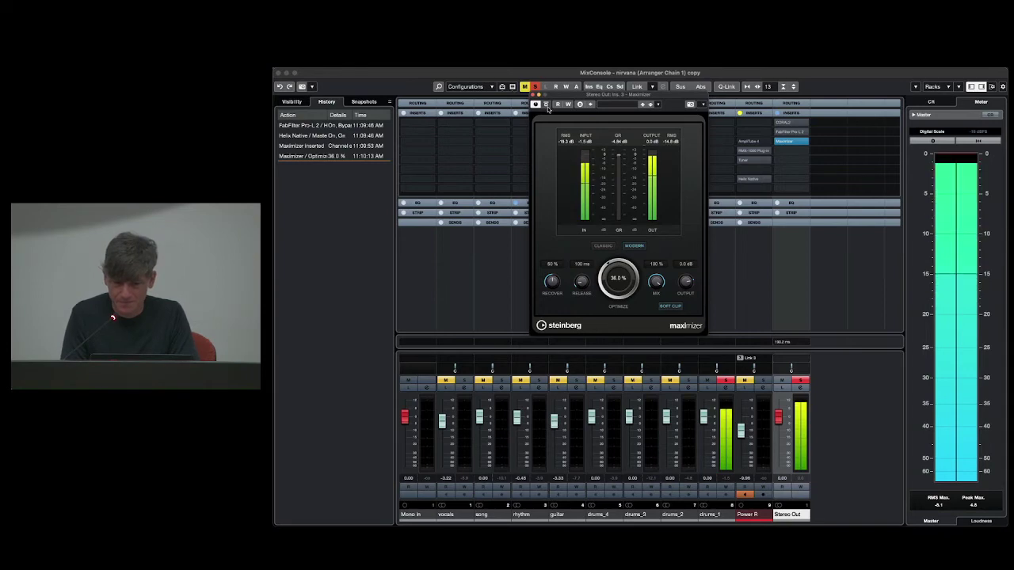
pyautogui.click(546, 106)
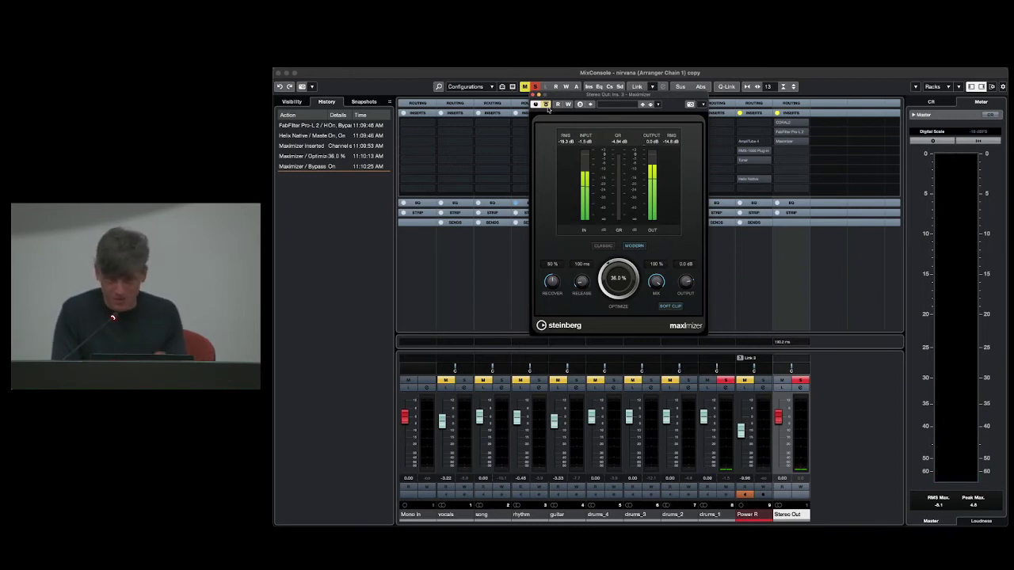
pyautogui.click(534, 94)
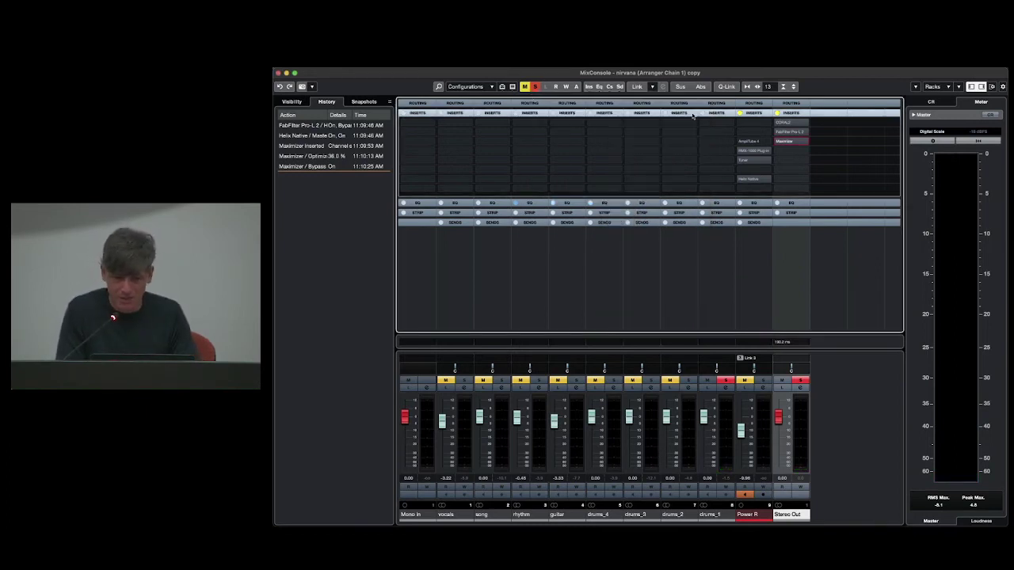
# - Search for "supe", add SuperVision to Stereo Out's fourth insert slot and close its window
pyautogui.click(806, 150)
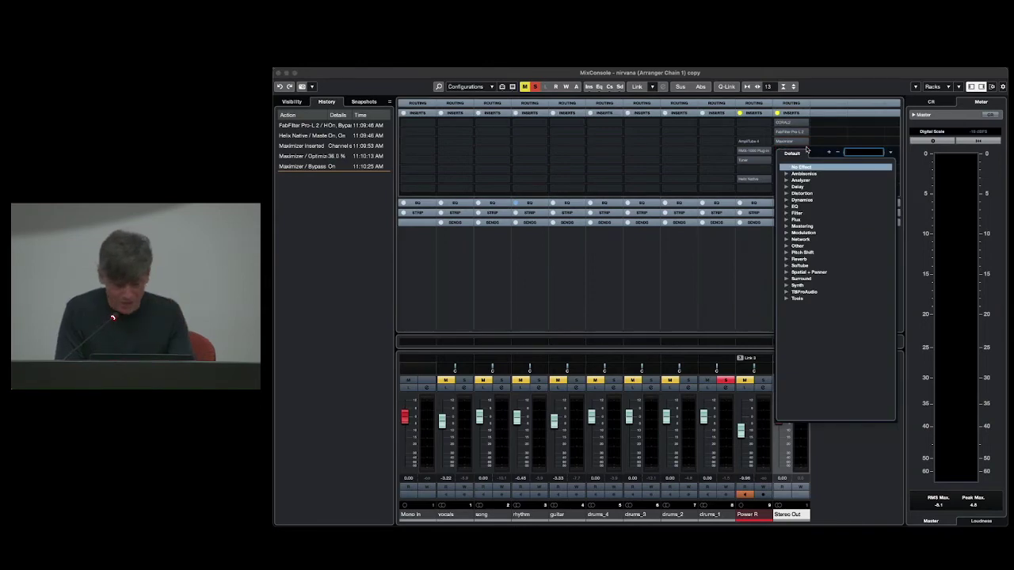
pyautogui.write('supe')
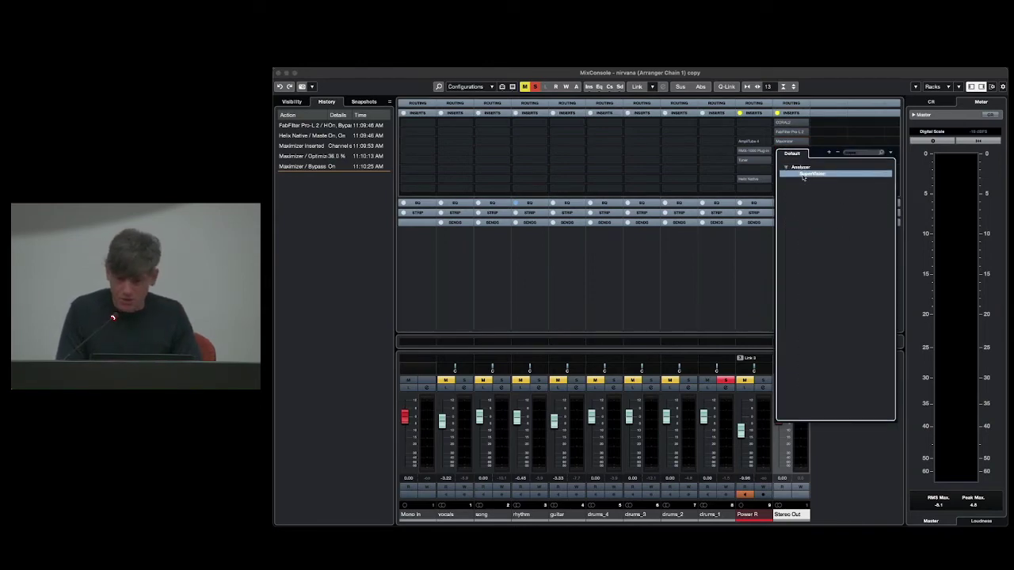
pyautogui.click(803, 175)
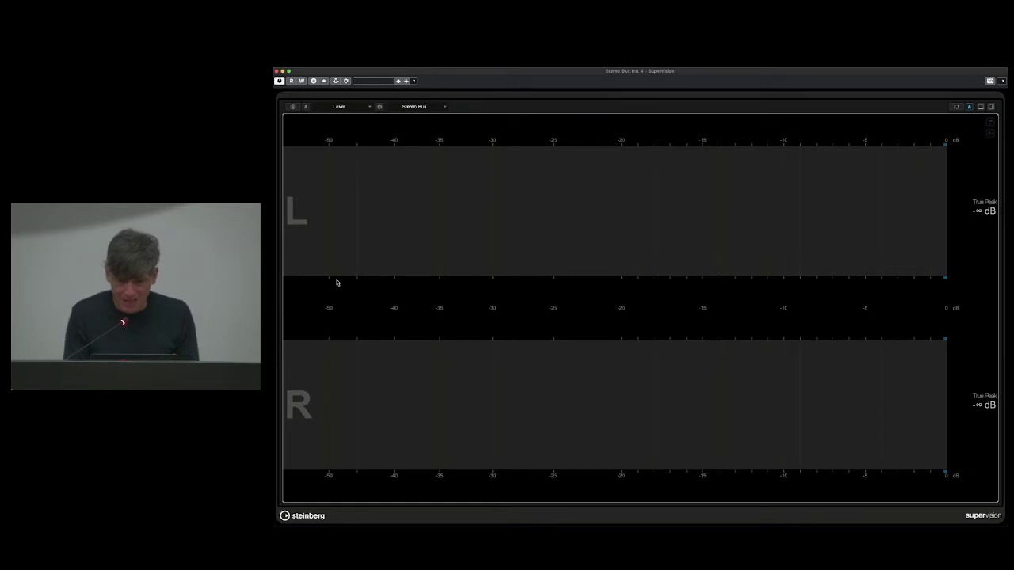
pyautogui.click(275, 72)
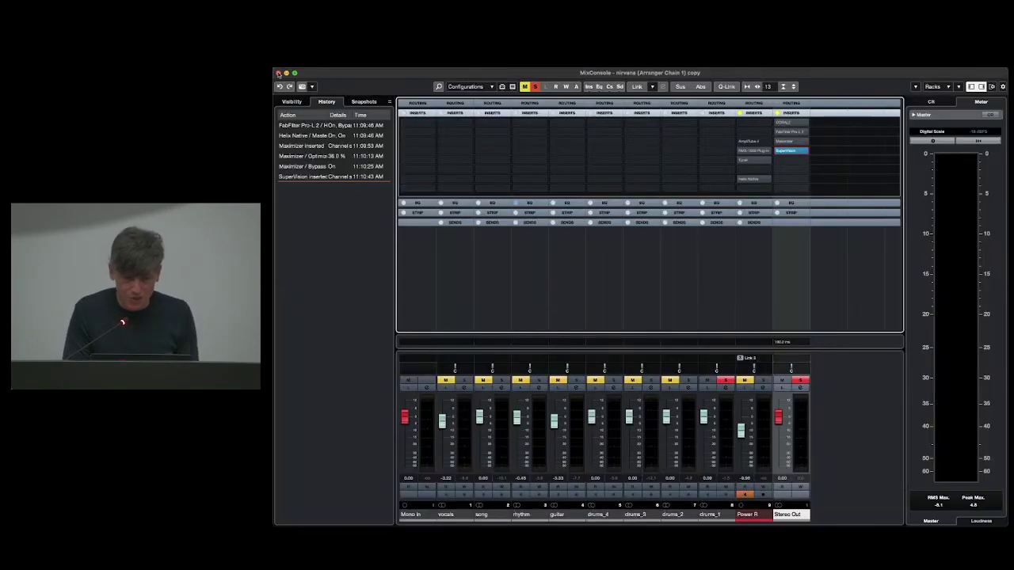
# - Return to the project, deactivate all solo states and move the playhead to about bar 9
pyautogui.click(277, 73)
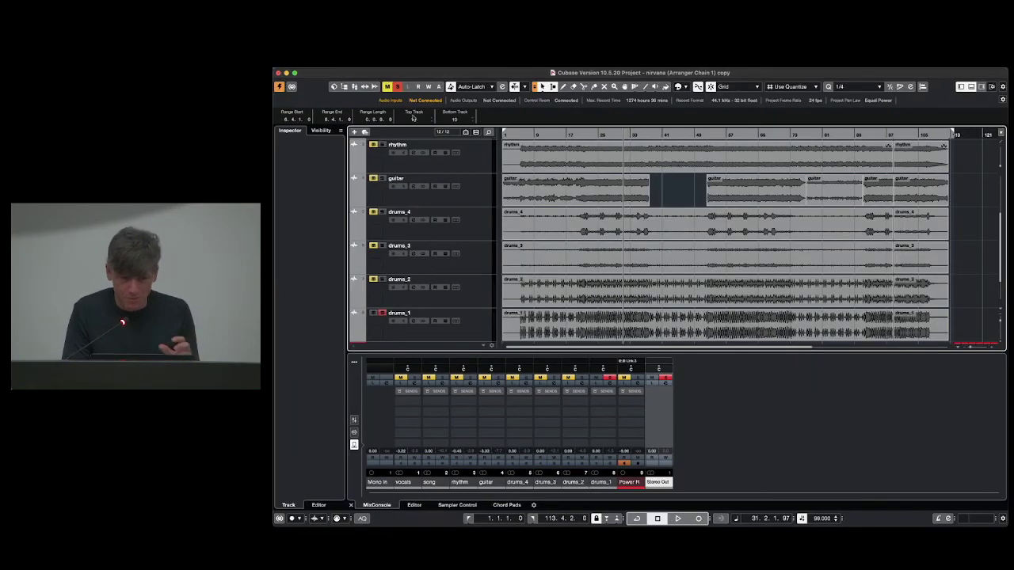
pyautogui.click(397, 86)
pyautogui.click(534, 135)
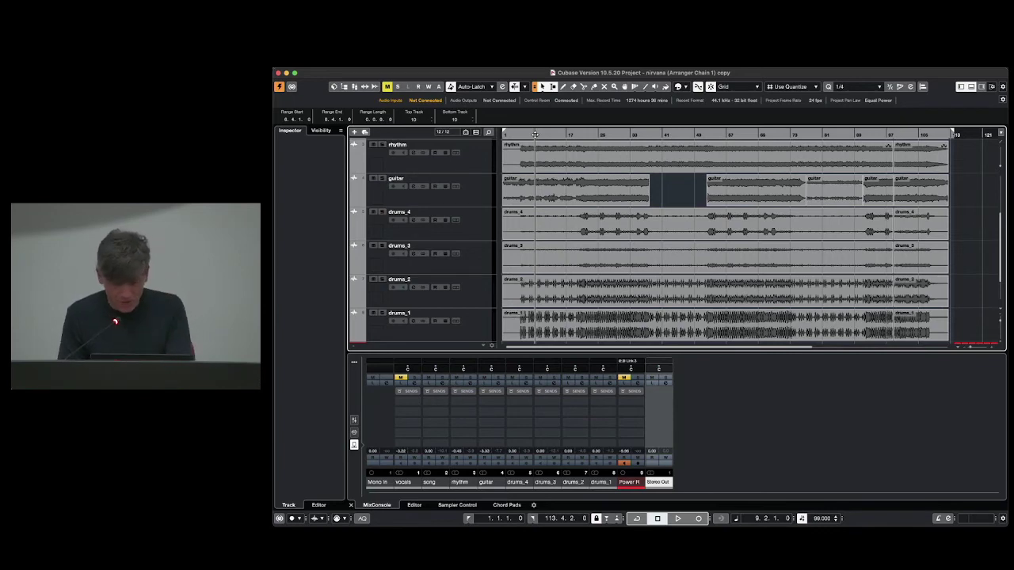
# - Reopen SuperVision from Stereo Out's inserts in the full MixConsole and set its module to Multipanorama
pyautogui.press('F3')
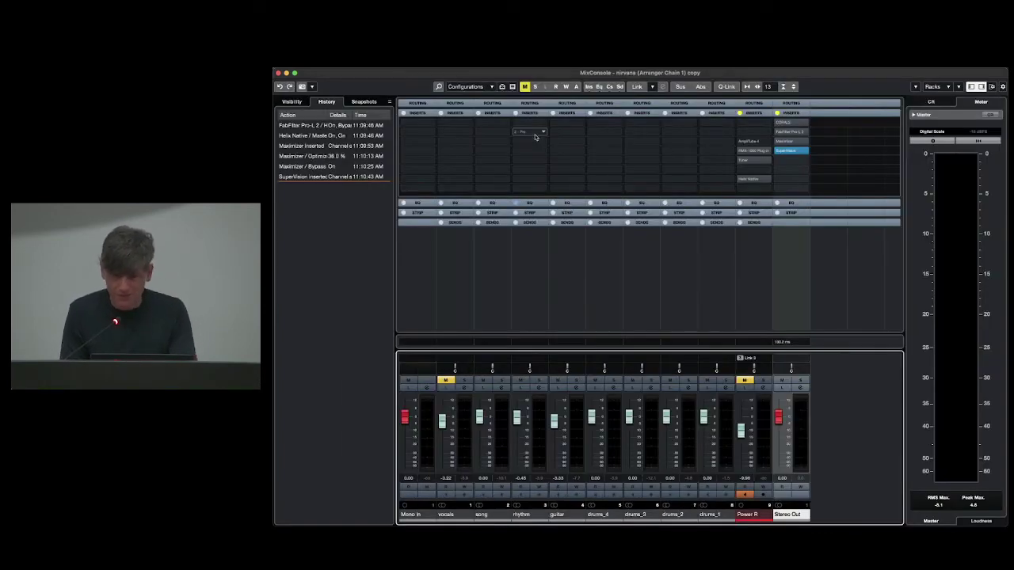
pyautogui.click(785, 152)
pyautogui.click(786, 151)
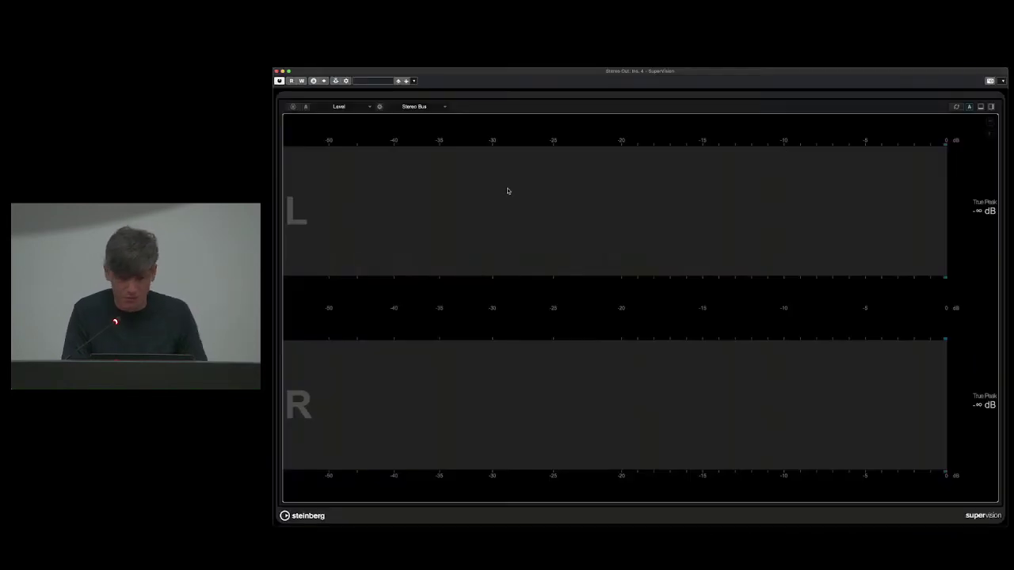
pyautogui.click(367, 106)
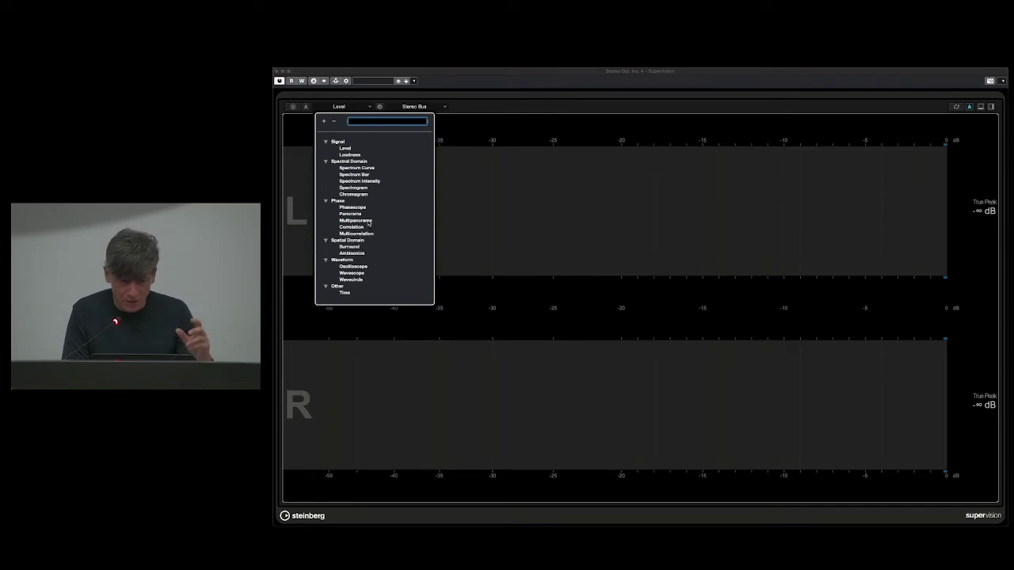
pyautogui.click(356, 220)
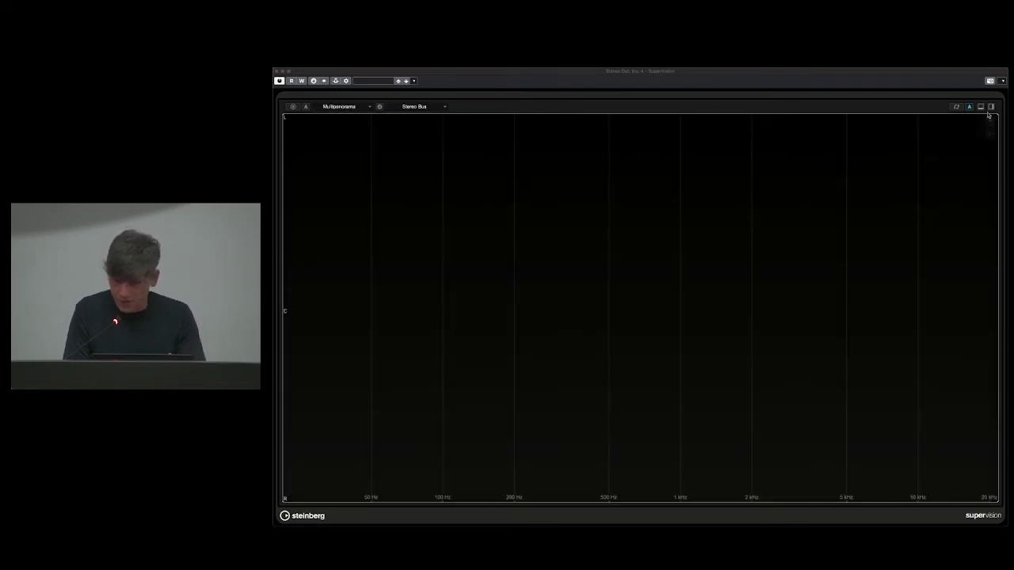
# - Add two modules side by side below Multipanorama, set the left one to Spectrum Bar and play the song through SuperVision
pyautogui.click(980, 106)
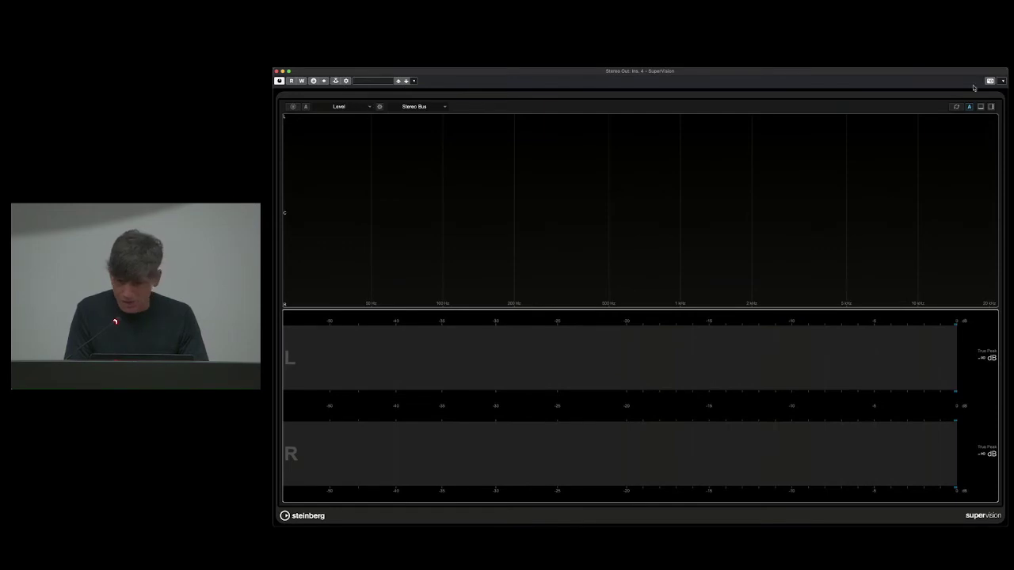
pyautogui.click(990, 119)
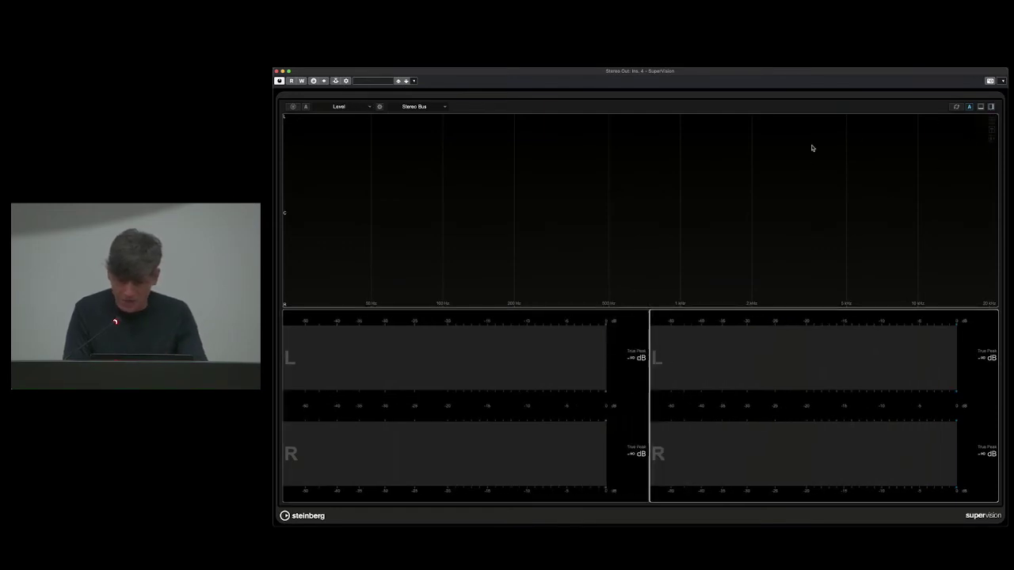
pyautogui.click(355, 109)
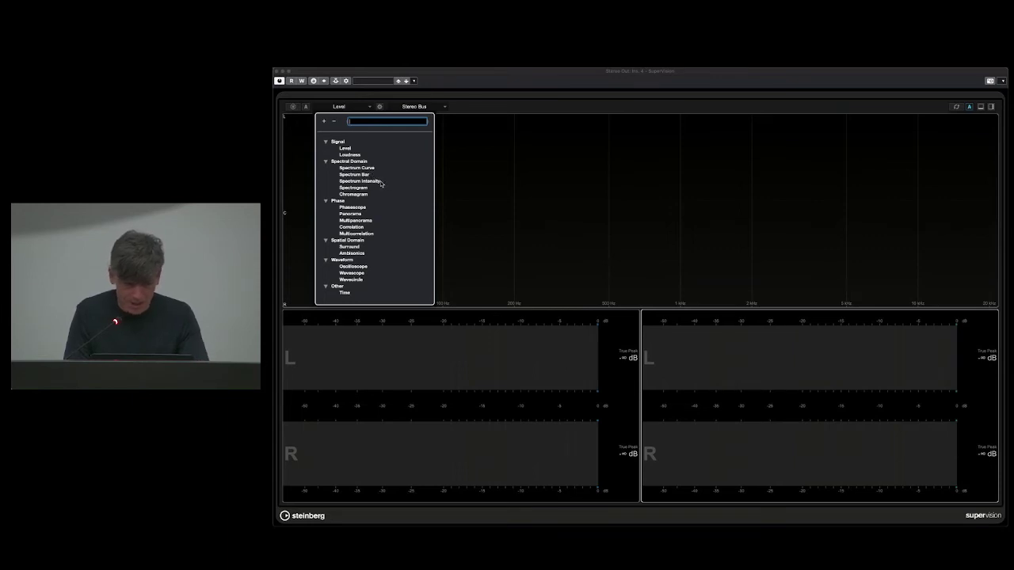
pyautogui.click(483, 394)
pyautogui.click(461, 479)
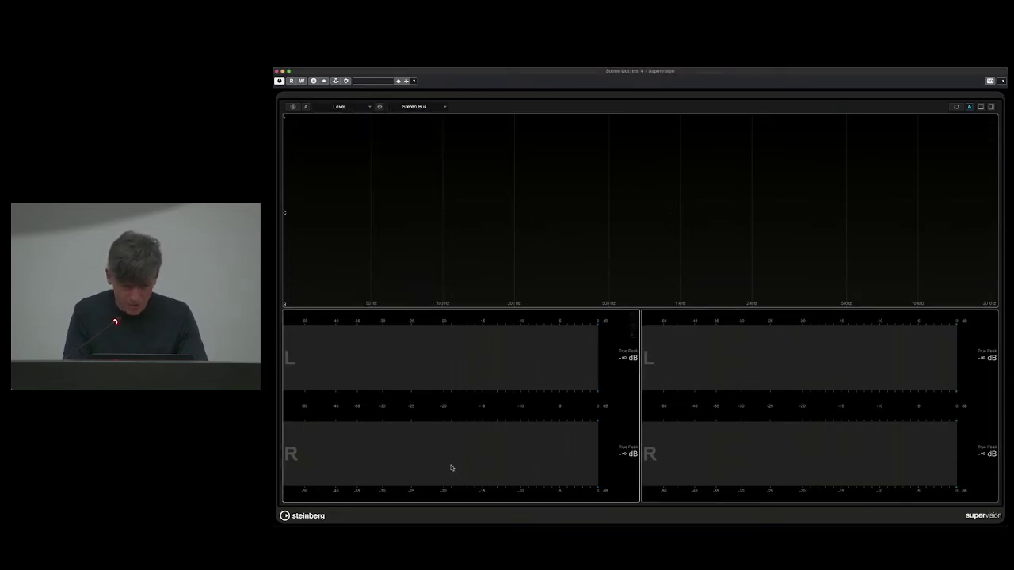
pyautogui.click(356, 109)
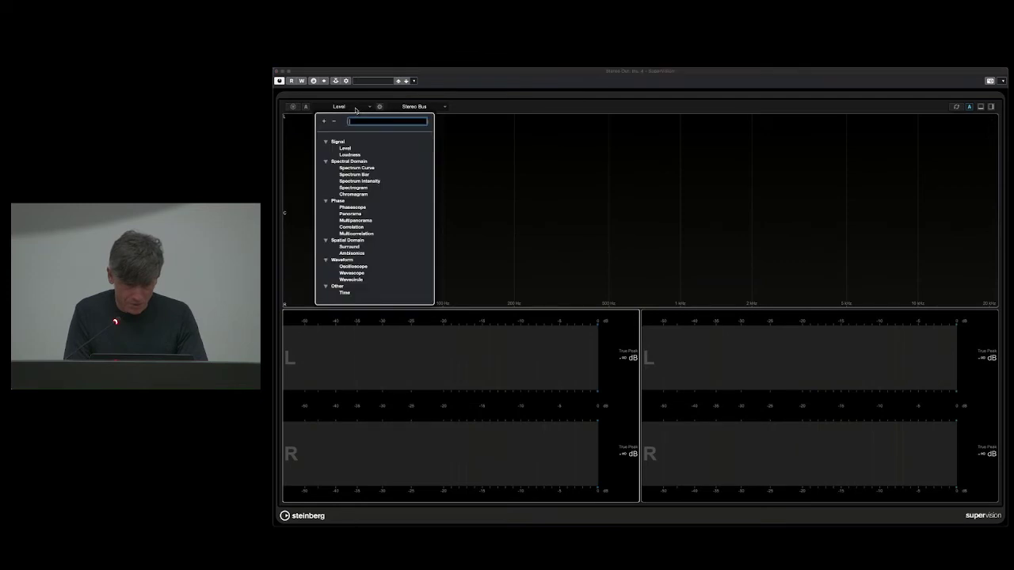
pyautogui.click(366, 175)
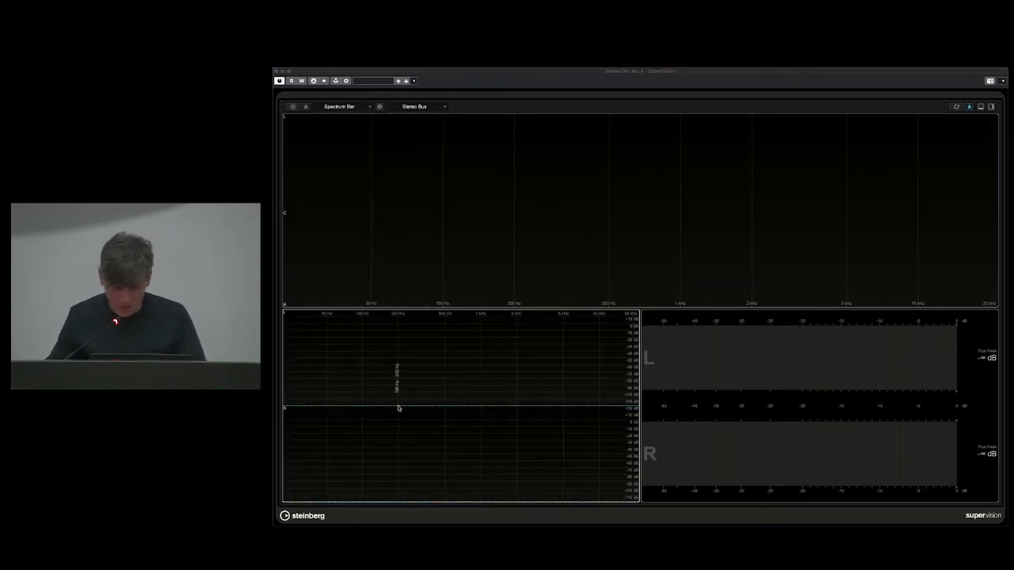
pyautogui.press('space')
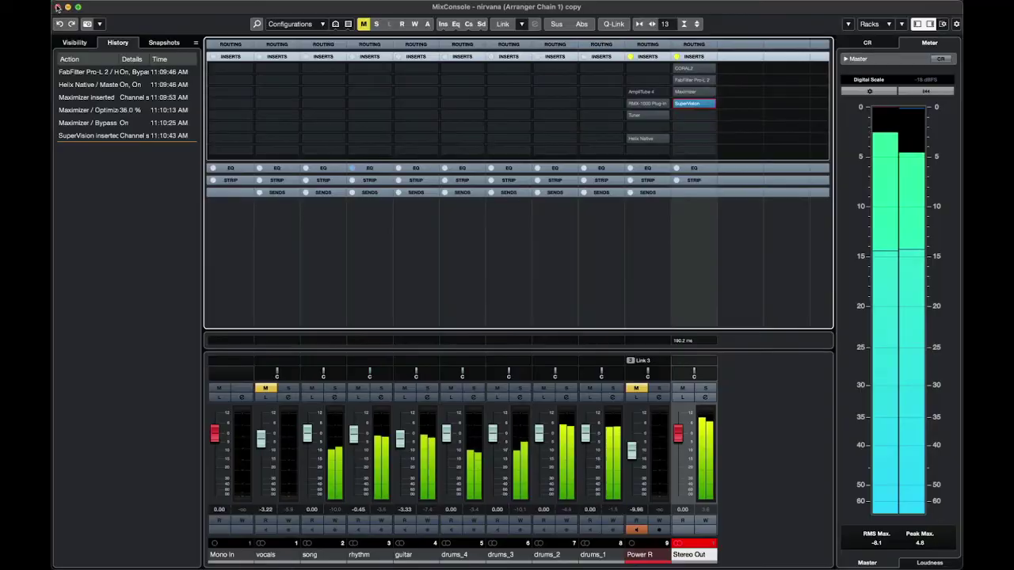
pyautogui.click(55, 5)
# - Replace the Maximizer in Stereo Out's third insert with Imager and set its highest band's width to 200%
pyautogui.click(688, 118)
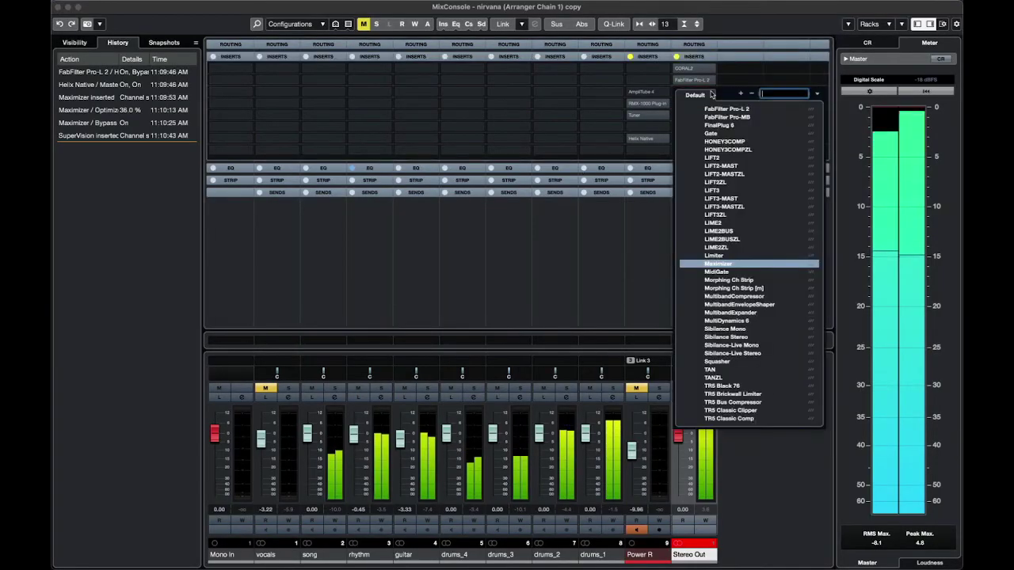
pyautogui.write('limag')
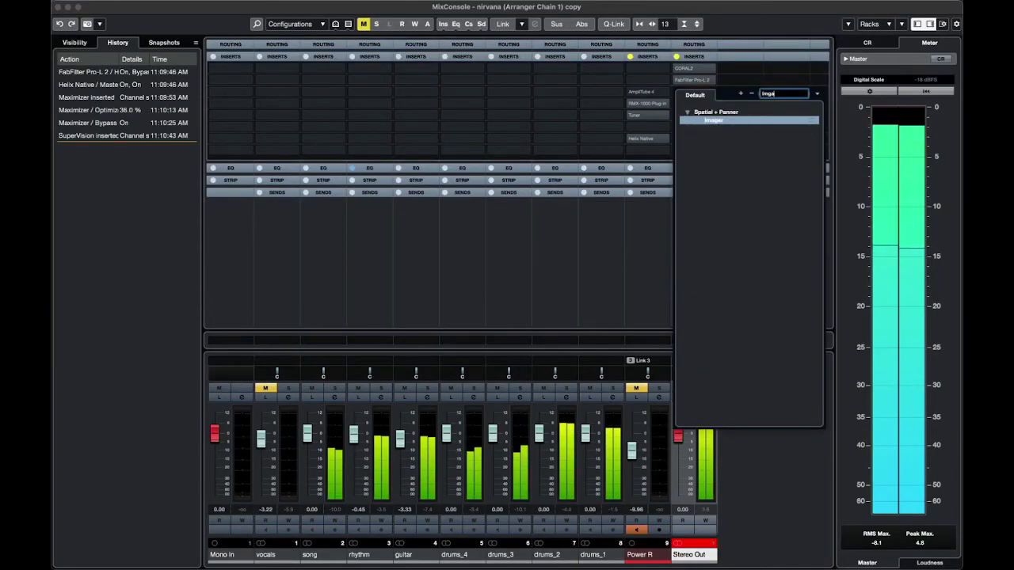
pyautogui.click(712, 121)
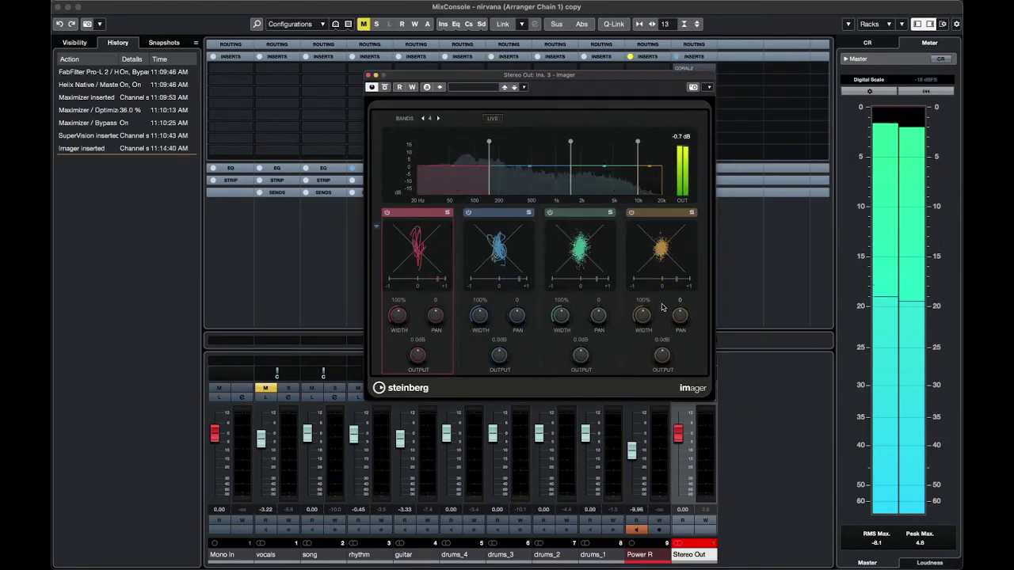
pyautogui.moveTo(642, 316); pyautogui.dragTo(642, 277)
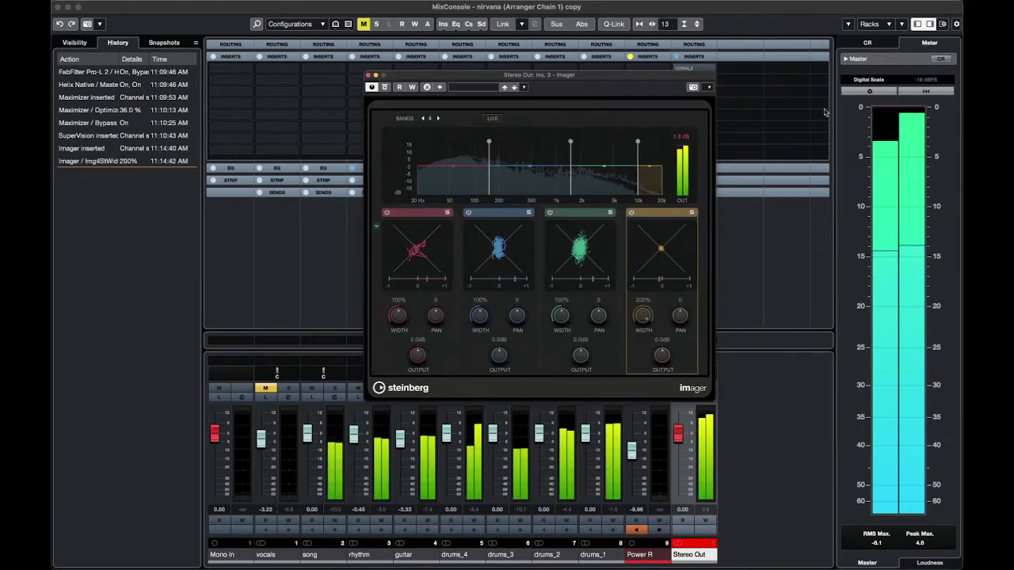
pyautogui.moveTo(643, 83); pyautogui.dragTo(546, 82)
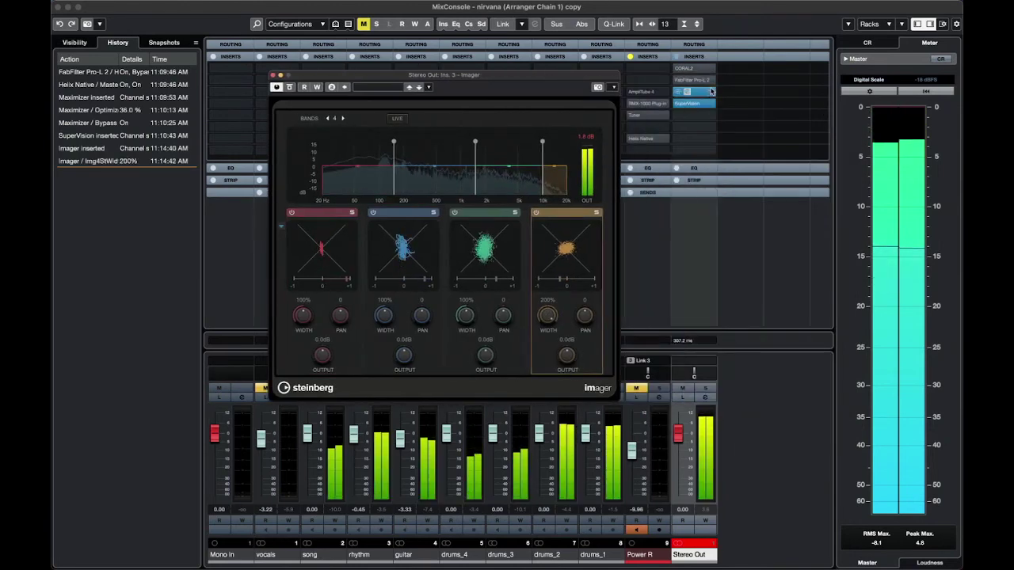
# - Inspect the stereo spread in SuperVision with Imager alongside, then close both plug-in windows and the MixConsole
pyautogui.click(688, 105)
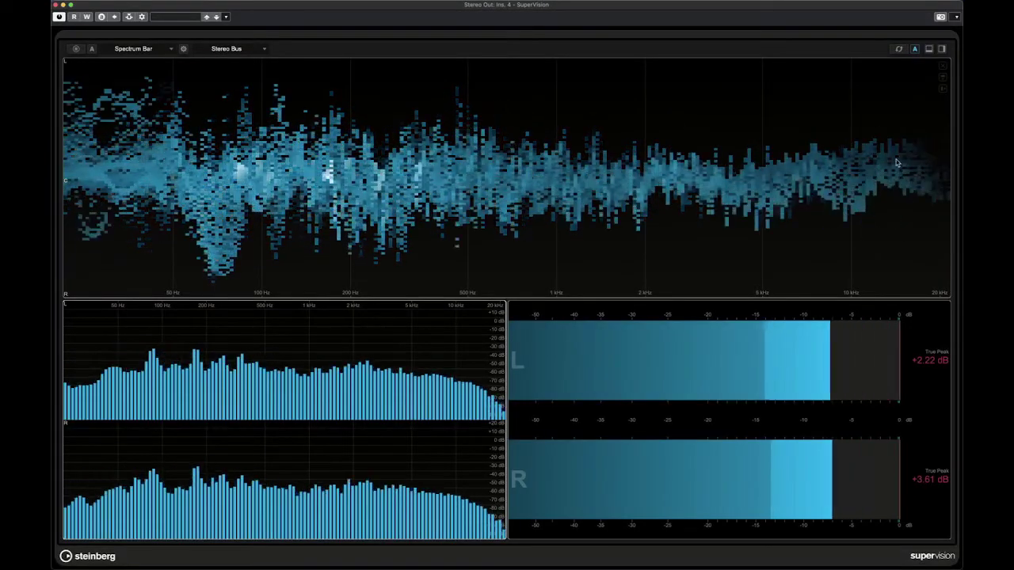
pyautogui.moveTo(412, 14); pyautogui.dragTo(398, 257)
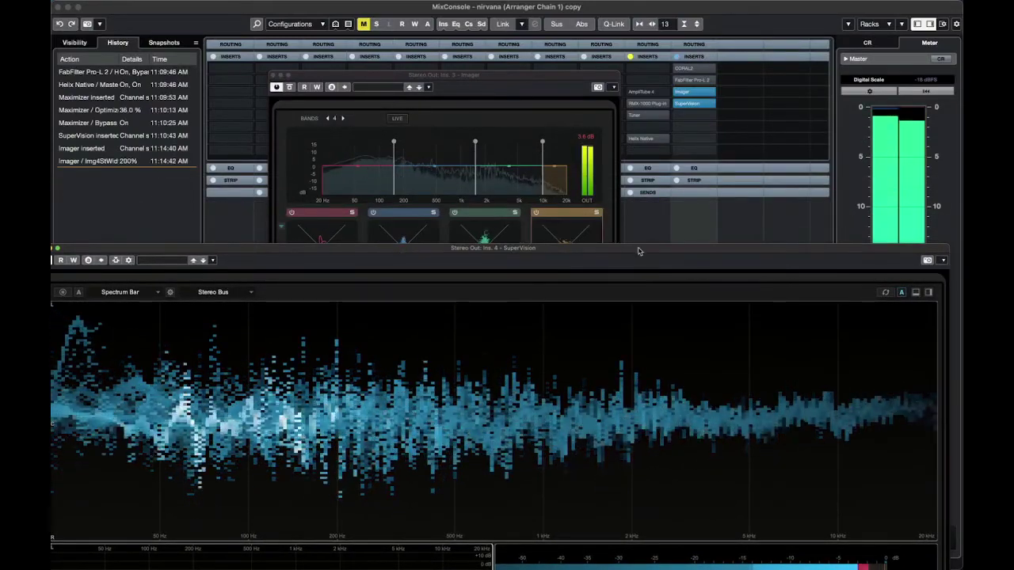
pyautogui.click(543, 76)
pyautogui.moveTo(543, 75); pyautogui.dragTo(453, 46)
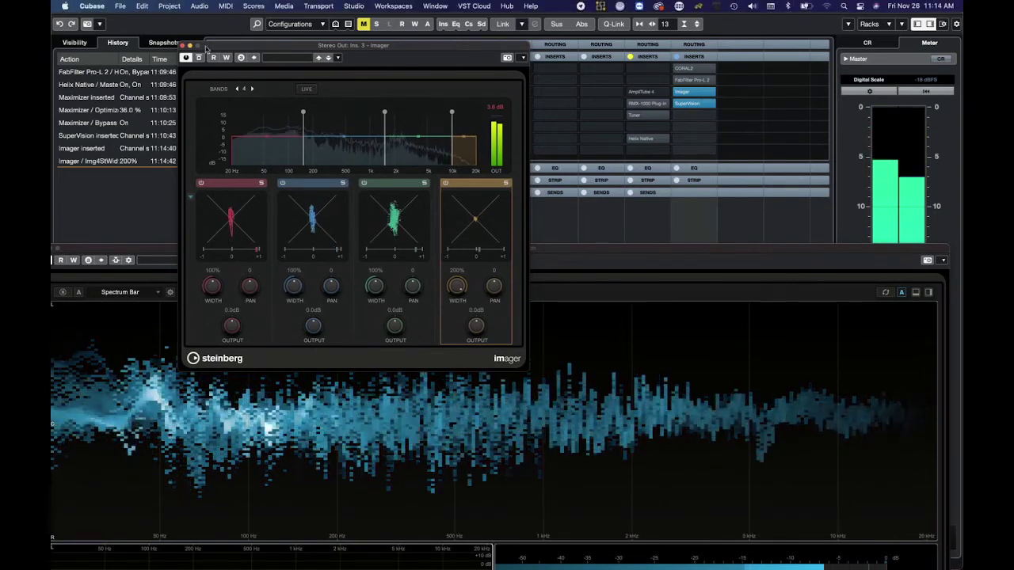
pyautogui.click(69, 235)
pyautogui.moveTo(69, 246); pyautogui.dragTo(141, 247)
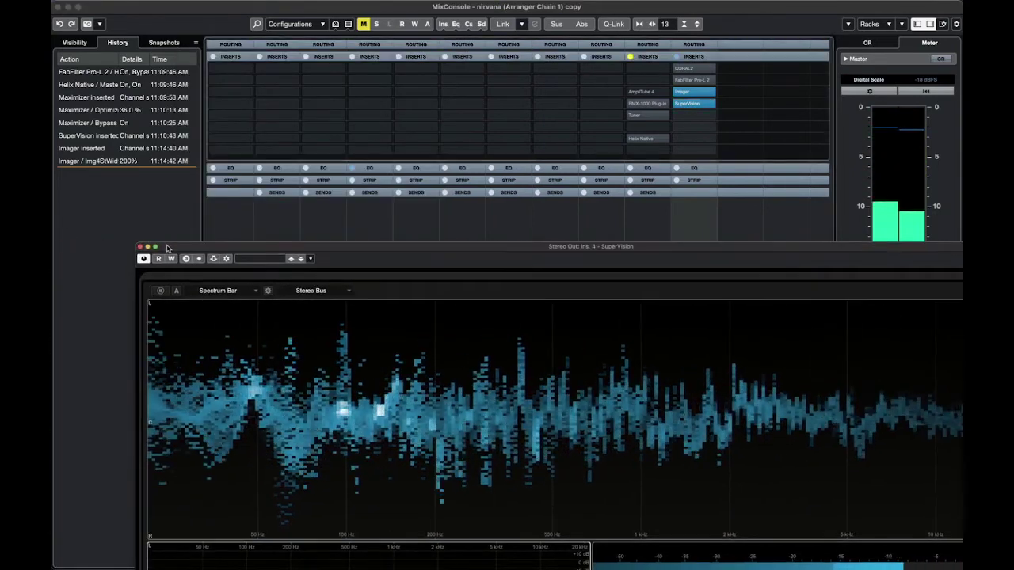
pyautogui.click(139, 250)
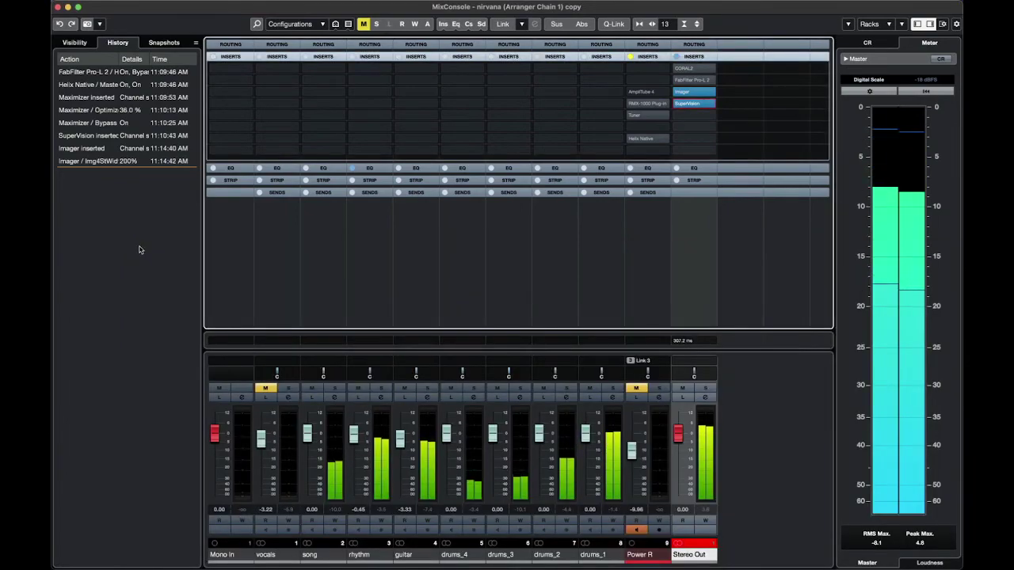
pyautogui.click(68, 8)
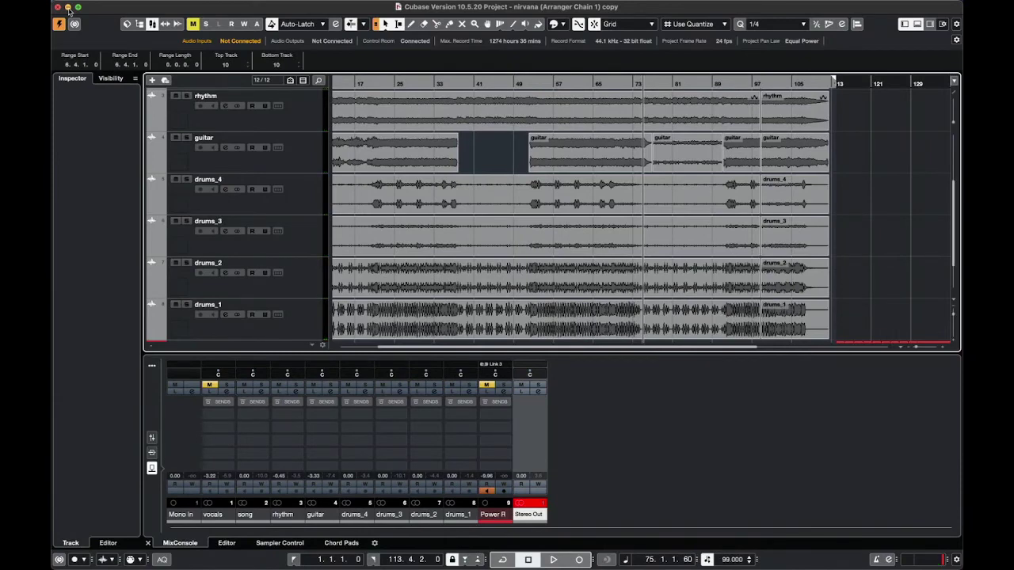
pyautogui.moveTo(137, 2)
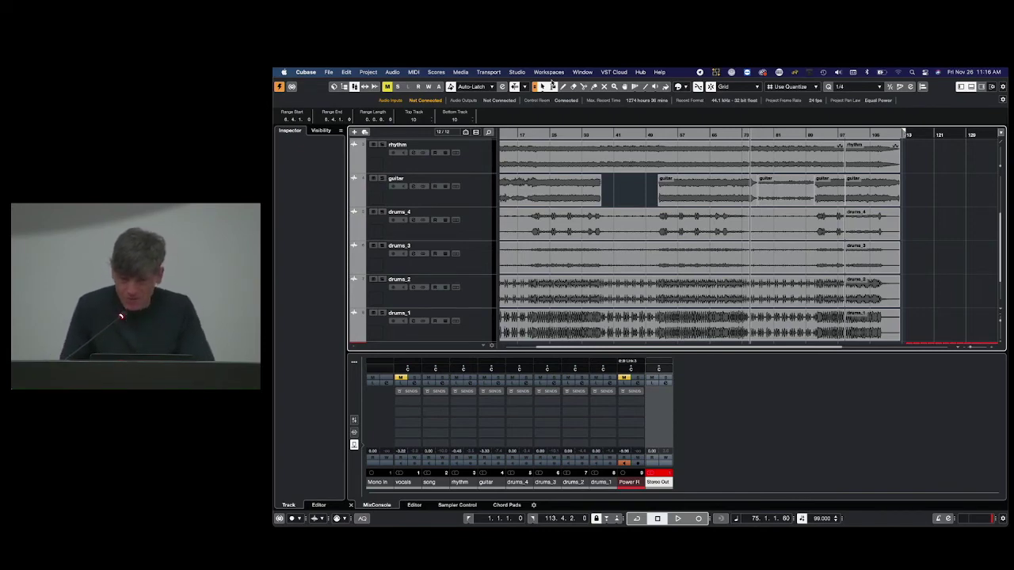
# - Create a VST Connect PRO setup in the project, cancelling the eLicenser dialogs, and choose UR22C Input 1 as the talkback device port
pyautogui.click(639, 74)
pyautogui.moveTo(626, 83)
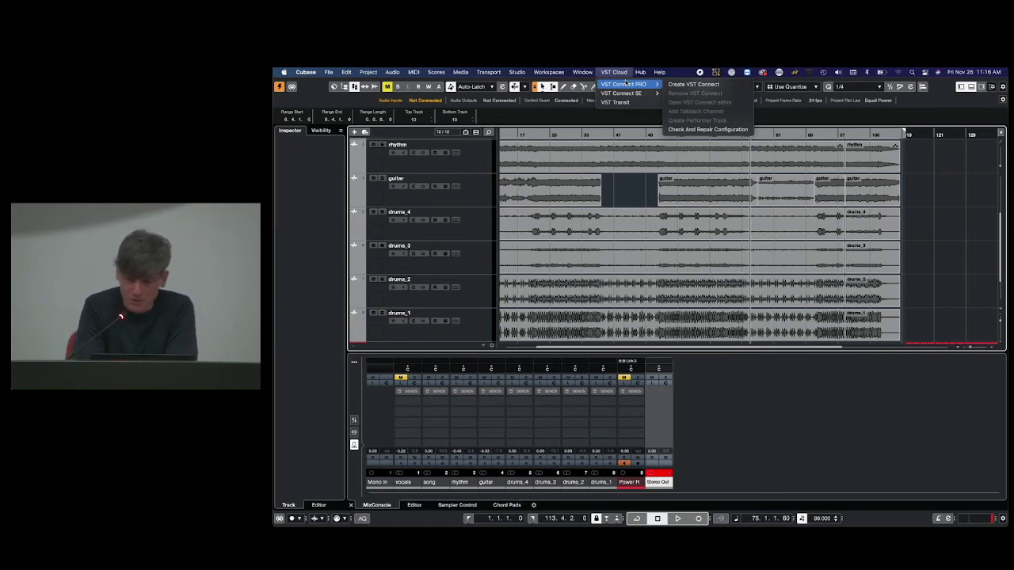
pyautogui.click(681, 84)
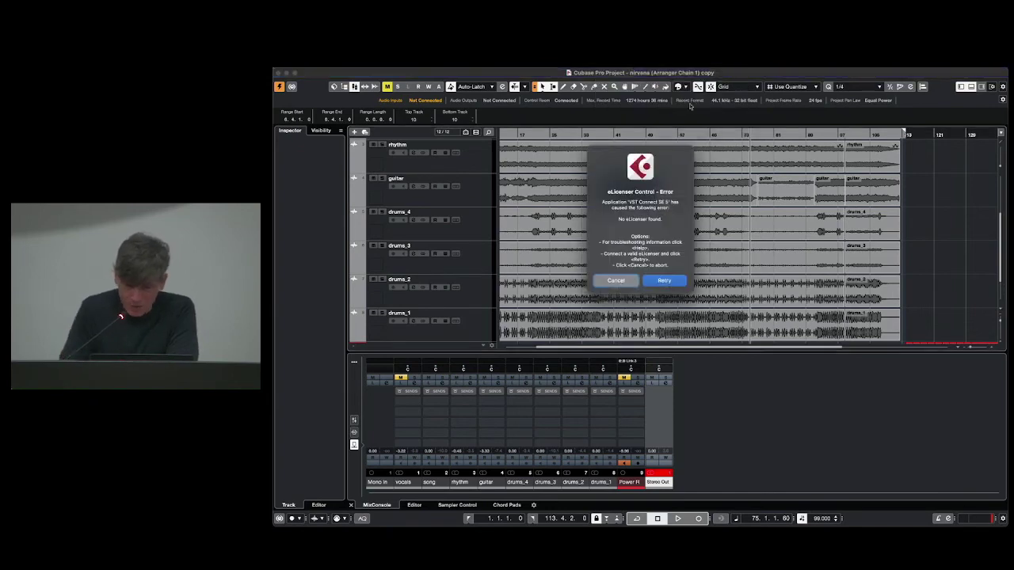
pyautogui.click(615, 282)
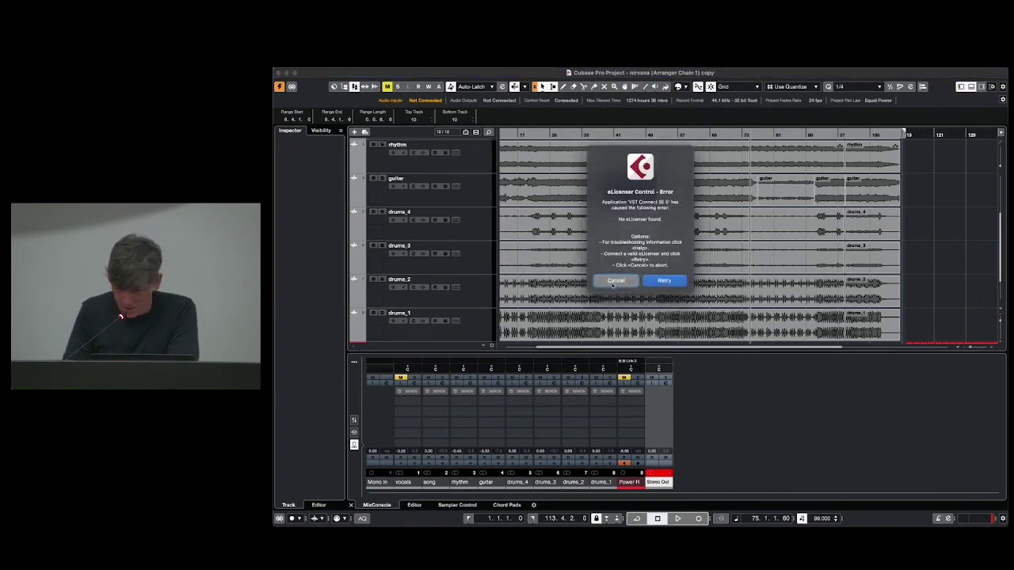
pyautogui.click(615, 282)
pyautogui.click(625, 283)
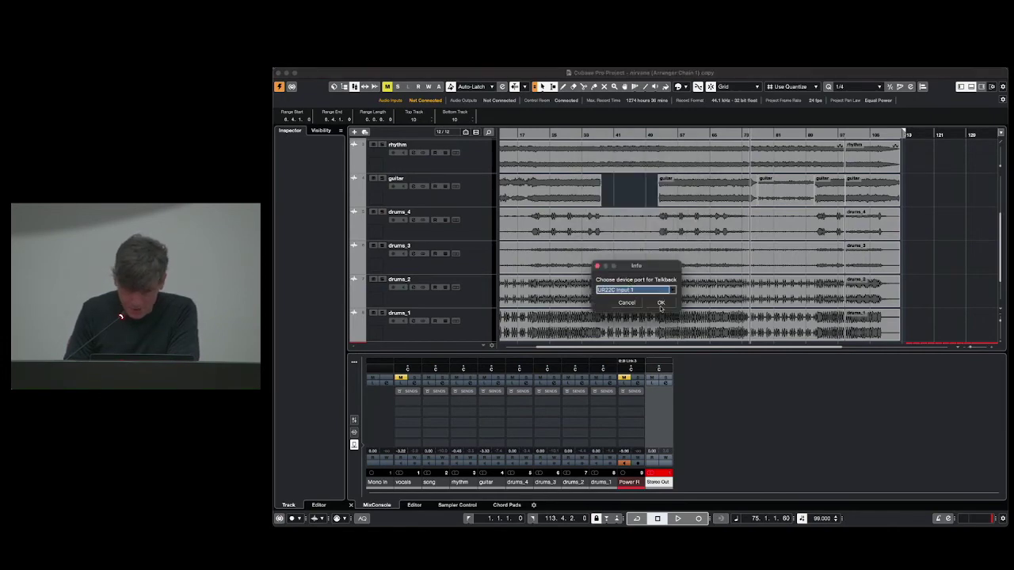
pyautogui.click(661, 303)
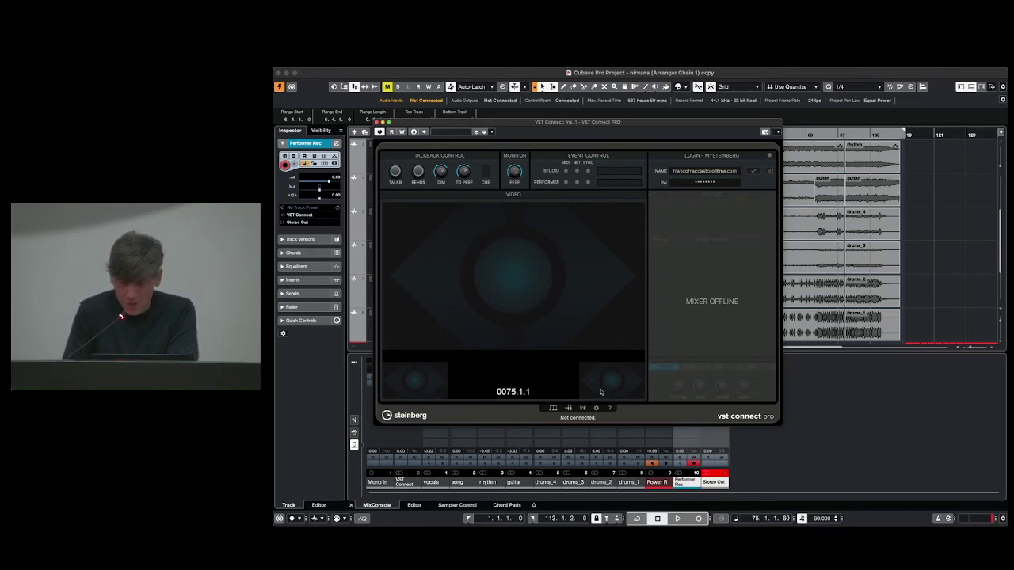
# - Log in to MySteinberg from VST Connect PRO's mixer page with the stored credentials, and close the plug-in window
pyautogui.click(569, 407)
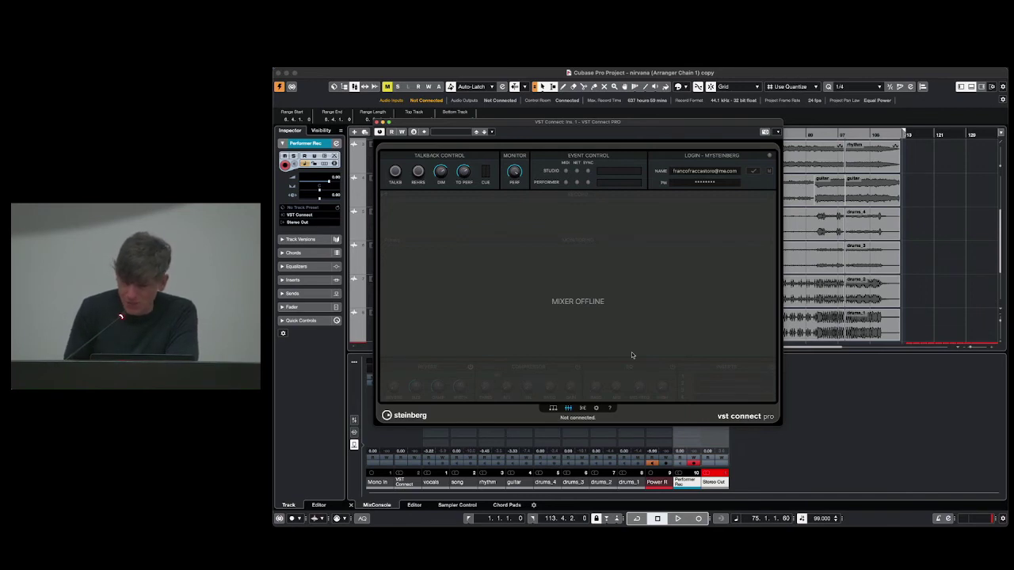
pyautogui.click(754, 171)
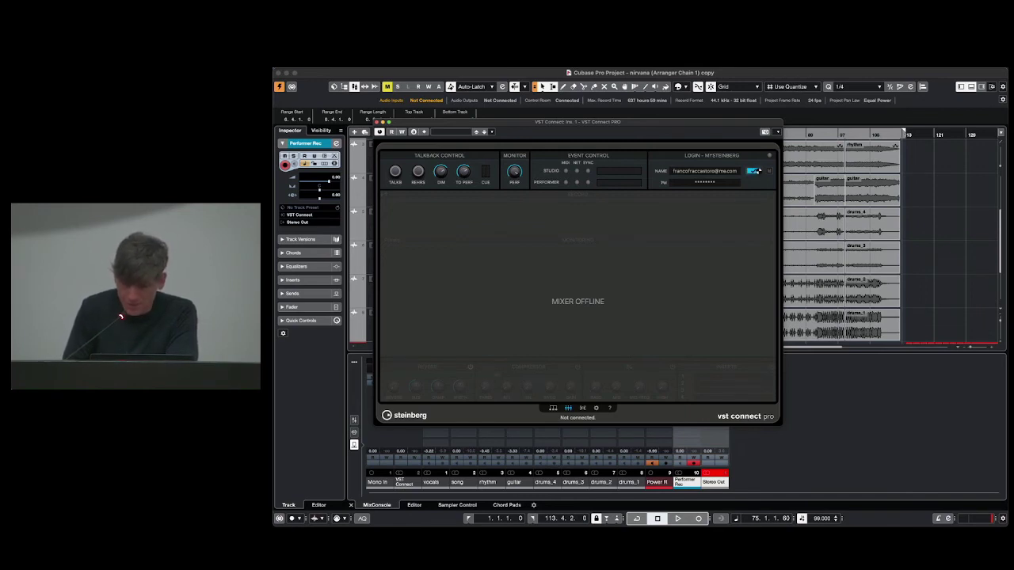
pyautogui.click(755, 171)
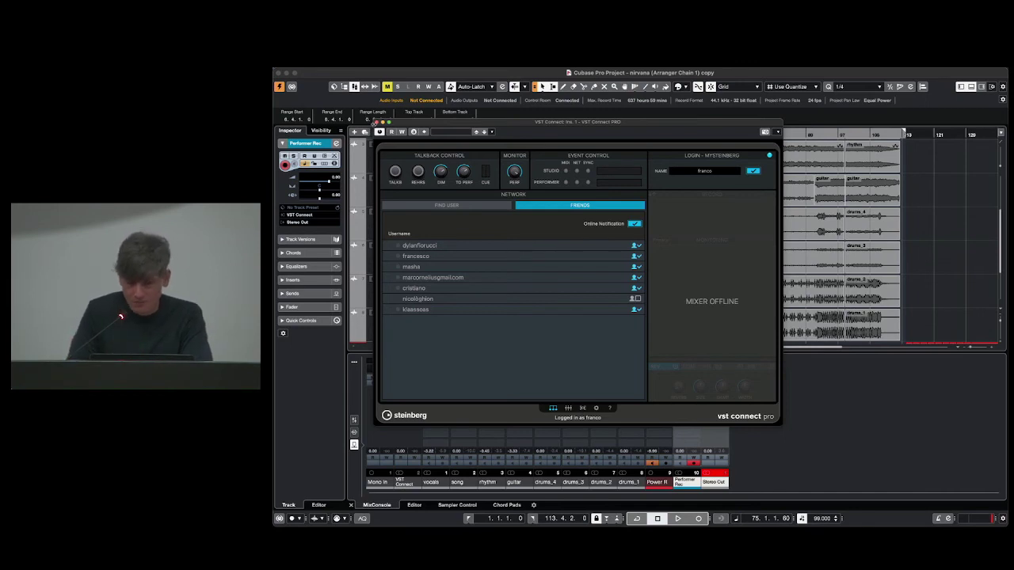
pyautogui.click(376, 123)
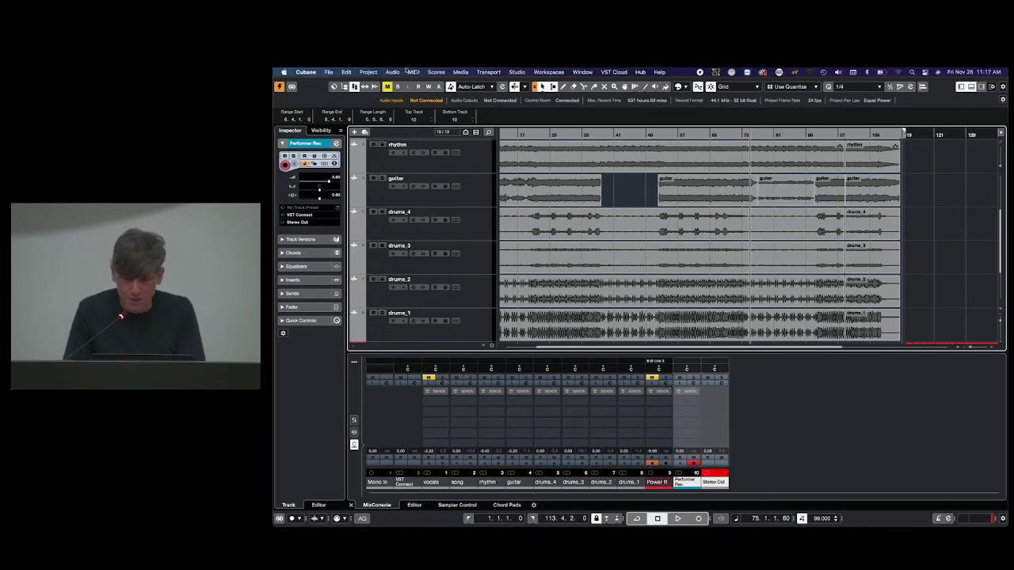
# - Open the VST Transit cloud collaboration service for the current project
pyautogui.click(622, 73)
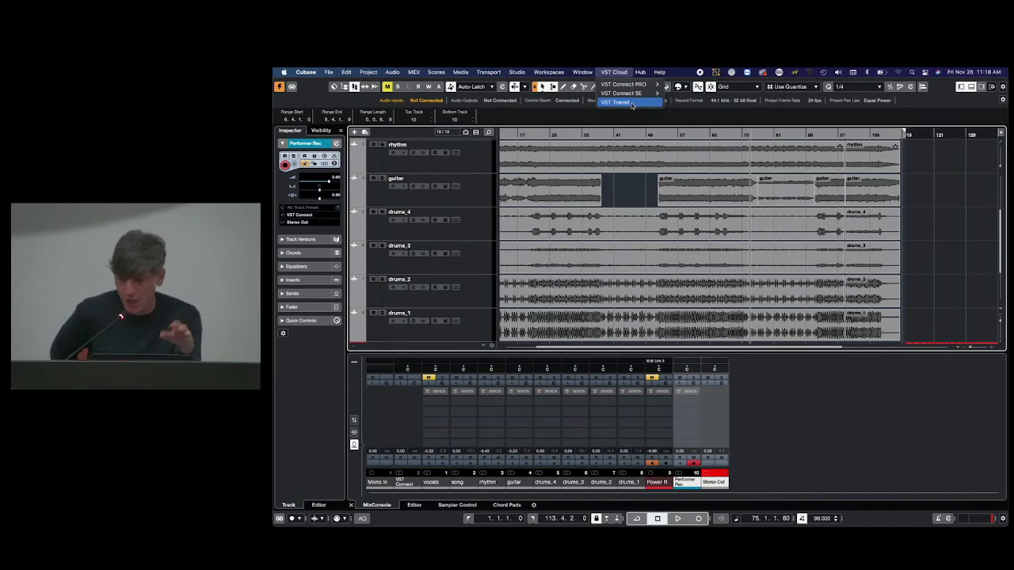
pyautogui.click(632, 103)
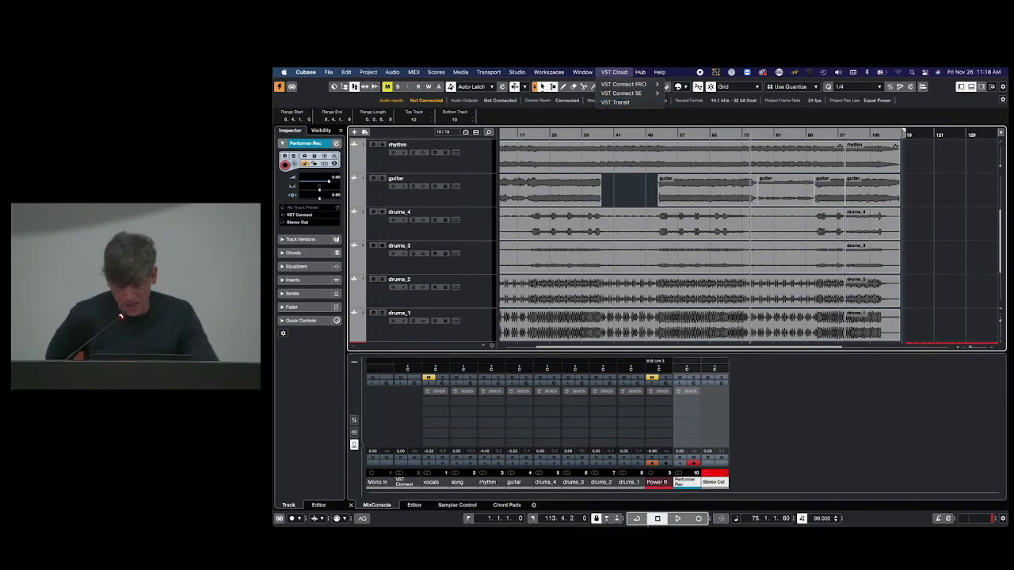
pyautogui.click(489, 72)
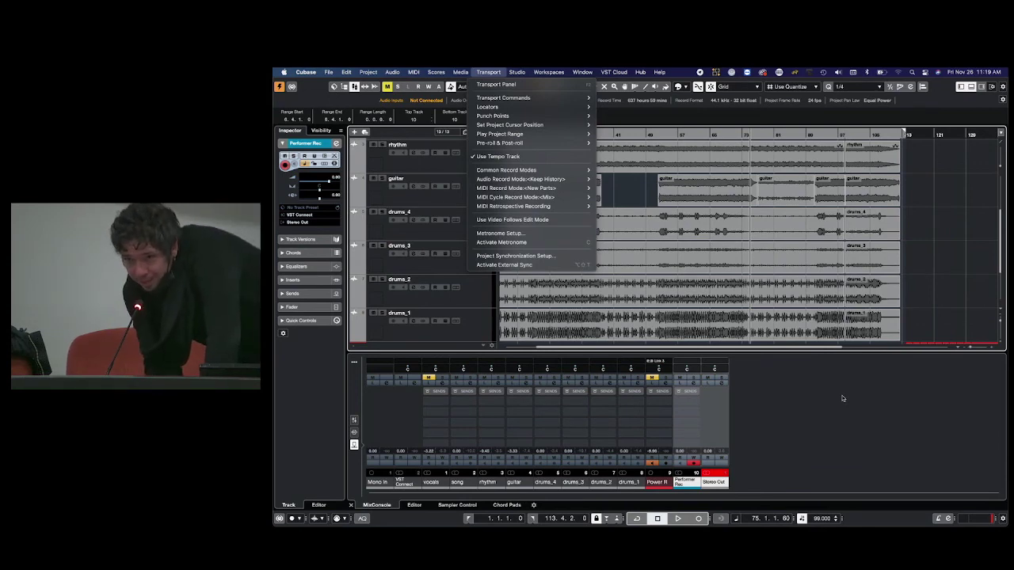
pyautogui.click(924, 435)
# - Switch from Cubase to the macOS desktop and open the FraUsb3 drive to show its files
pyautogui.hotkey('ctrl', 'Right')
pyautogui.hotkey('ctrl', 'Right')
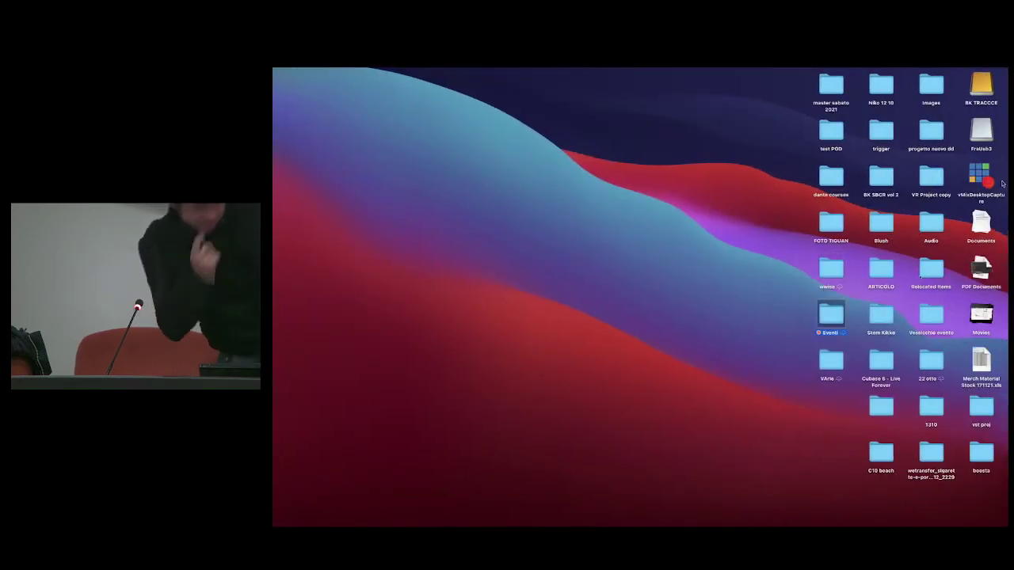
pyautogui.doubleClick(987, 121)
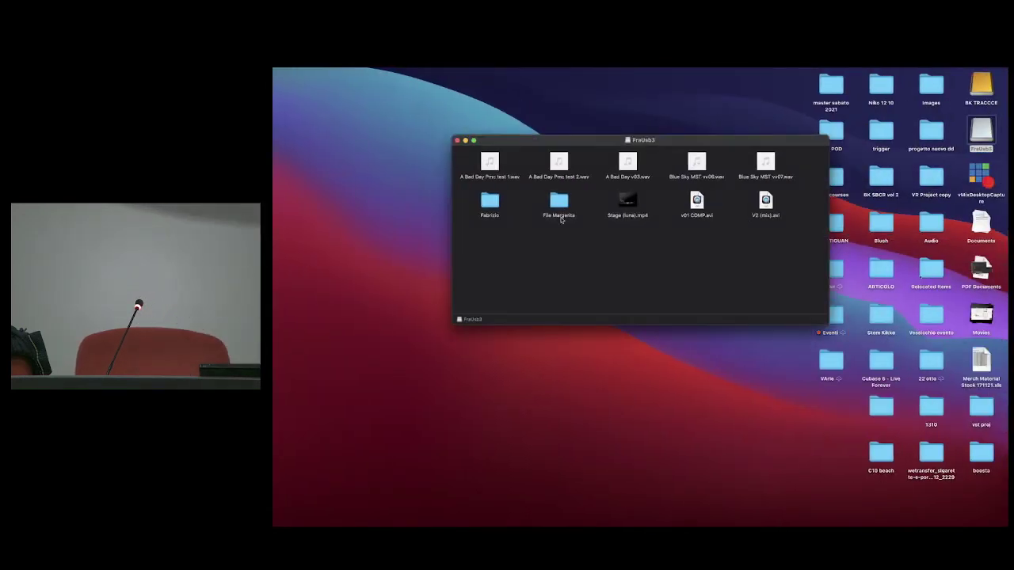